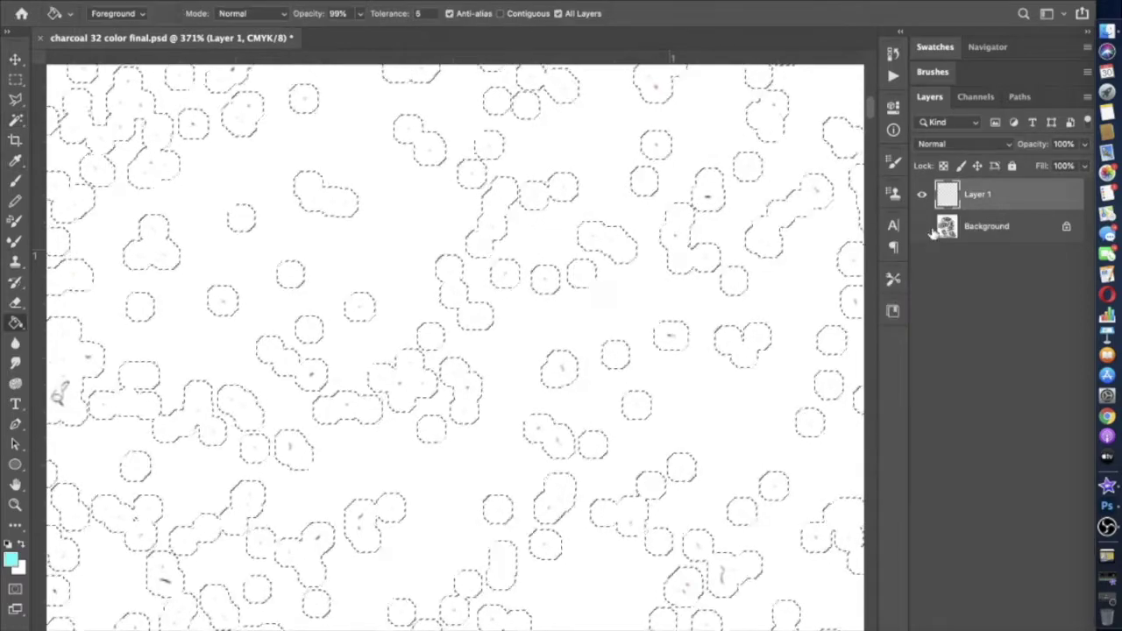
# Step: Fill the selected specks on Layer 1 with light cyan and make the Background layer visible
pyautogui.click(565, 182)
pyautogui.click(921, 227)
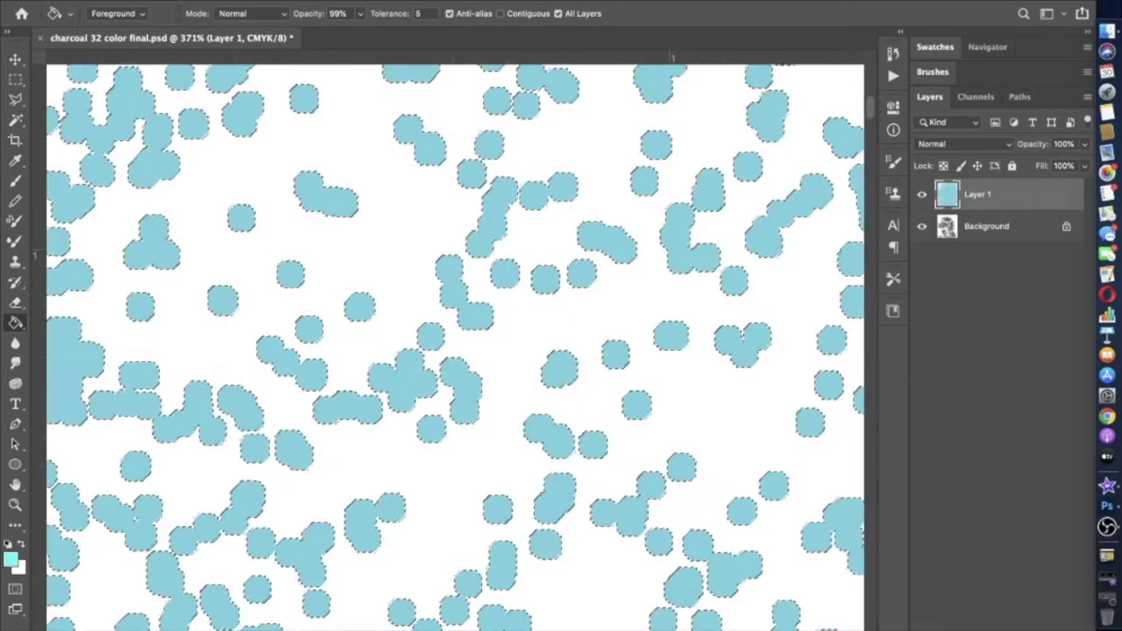
# Step: Set Layer 1's blend mode to Multiply in its blending options
pyautogui.click(245, 2)
pyautogui.moveTo(342, 128)
pyautogui.click(488, 130)
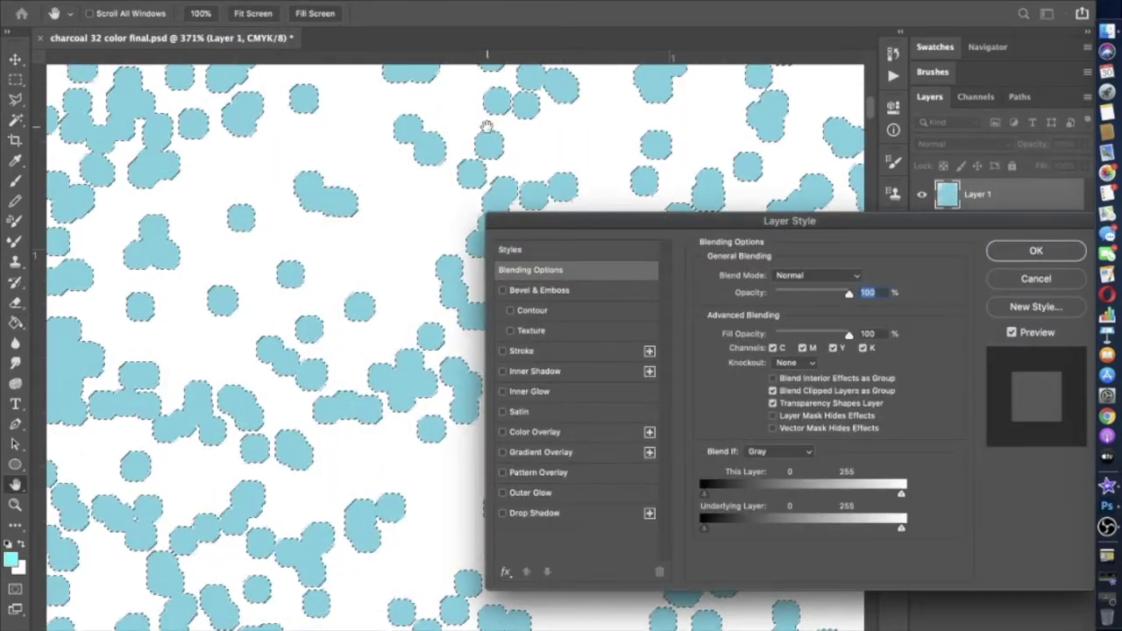
pyautogui.click(817, 275)
pyautogui.click(797, 321)
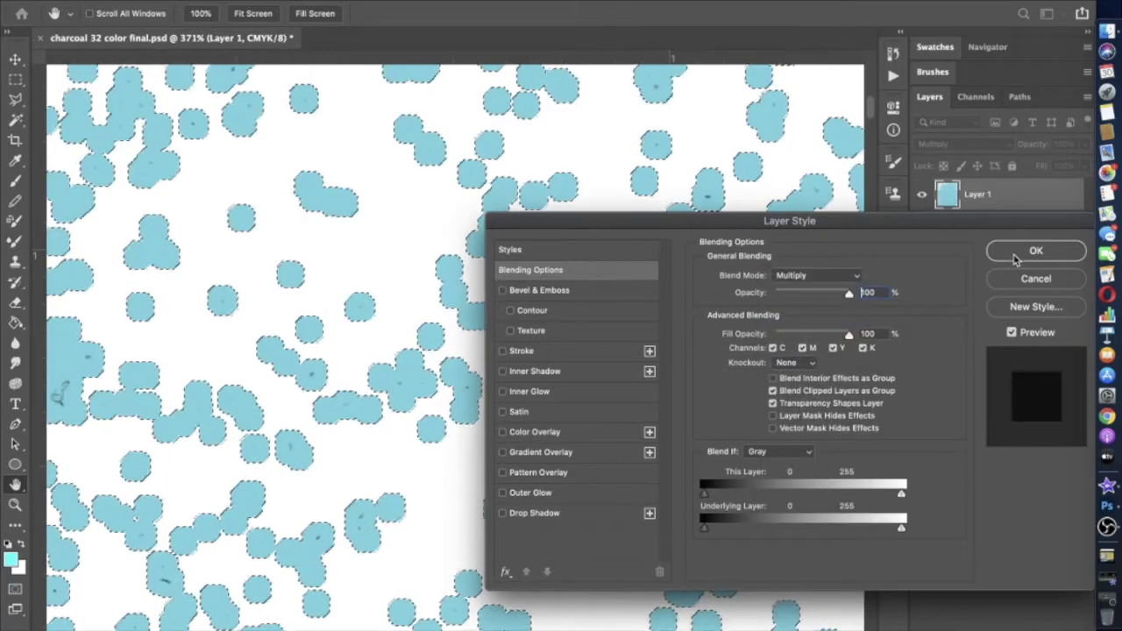
pyautogui.click(1017, 254)
# Step: Clear the selection around the cyan specks
pyautogui.scroll(-10, 394, 198)
pyautogui.click(15, 100)
pyautogui.click(147, 98)
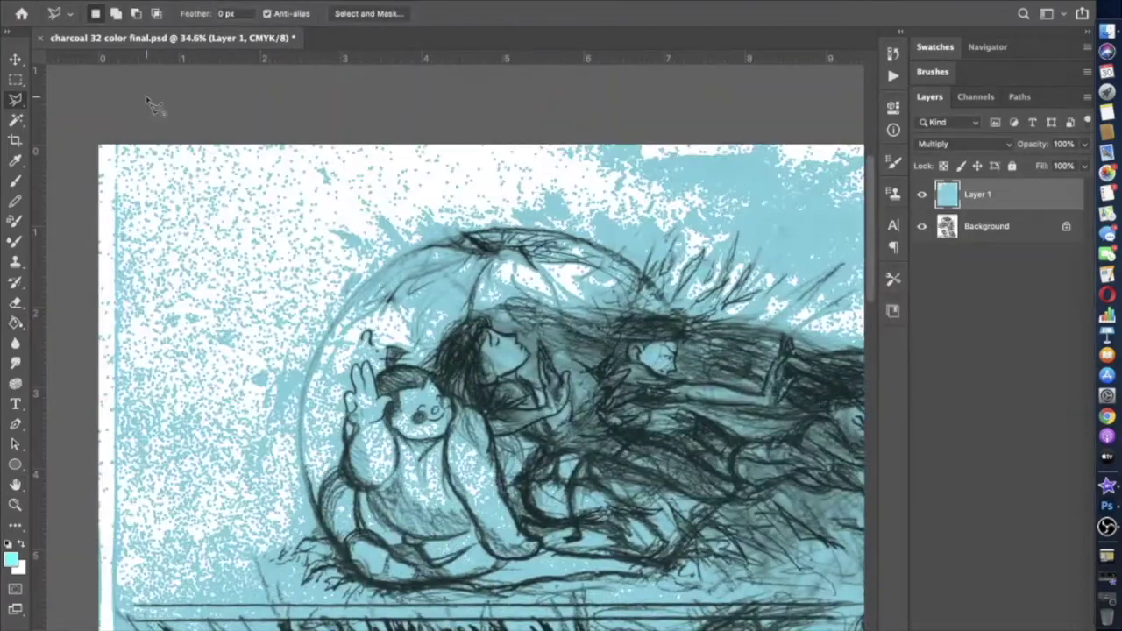
pyautogui.scroll(-1, 147, 98)
pyautogui.press('Escape')
pyautogui.click(15, 79)
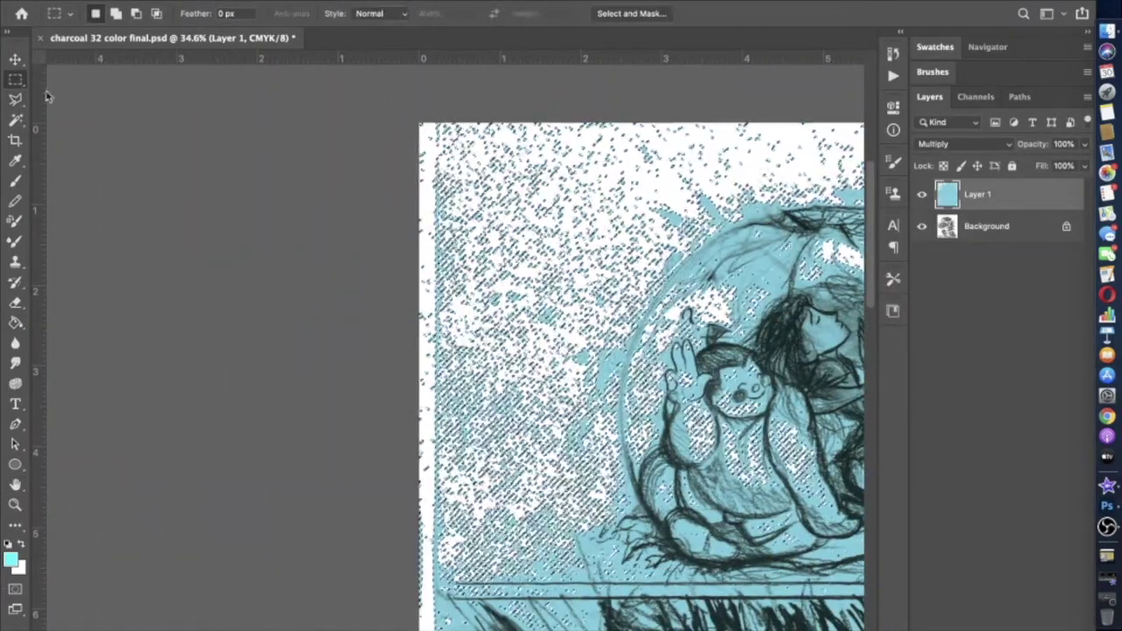
pyautogui.press('super+d')
# Step: Create a new layer above Layer 1 and set the foreground colour to white
pyautogui.click(974, 219)
pyautogui.click(976, 197)
pyautogui.press('super+alt+shift+n')
pyautogui.click(12, 560)
pyautogui.press('Return')
# Step: Paint white over the cyan along the top panel's left margin and lower-left corner with a large KYLE Ultimate Pencil Hard brush
pyautogui.click(15, 180)
pyautogui.click(202, 13)
pyautogui.click(197, 11)
pyautogui.click(112, 14)
pyautogui.moveTo(178, 63); pyautogui.dragTo(163, 63)
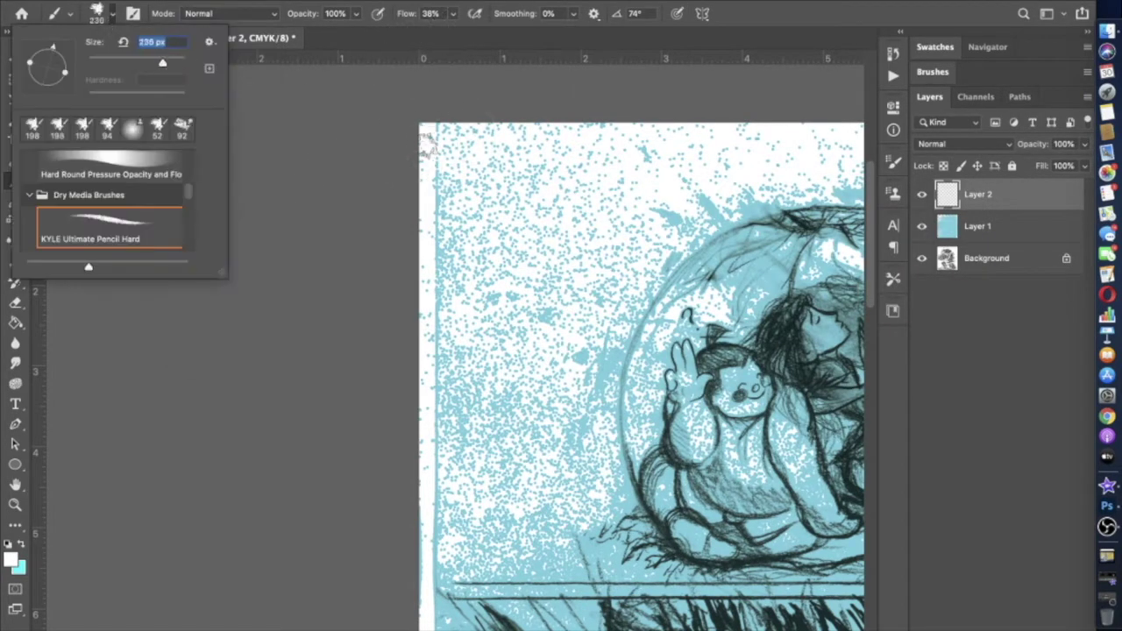
pyautogui.moveTo(431, 114)
pyautogui.mouseDown()
pyautogui.moveTo(440, 364)
pyautogui.moveTo(423, 296)
pyautogui.moveTo(450, 550)
pyautogui.moveTo(493, 565)
pyautogui.moveTo(528, 562)
pyautogui.mouseUp()
pyautogui.moveTo(529, 562)
pyautogui.mouseDown()
pyautogui.moveTo(415, 372)
pyautogui.moveTo(330, 319)
pyautogui.moveTo(388, 327)
pyautogui.mouseUp()
# Step: Set the brush to 178 px and paint white along the left page edge and beside the bubble
pyautogui.click(112, 14)
pyautogui.moveTo(165, 63); pyautogui.dragTo(143, 63)
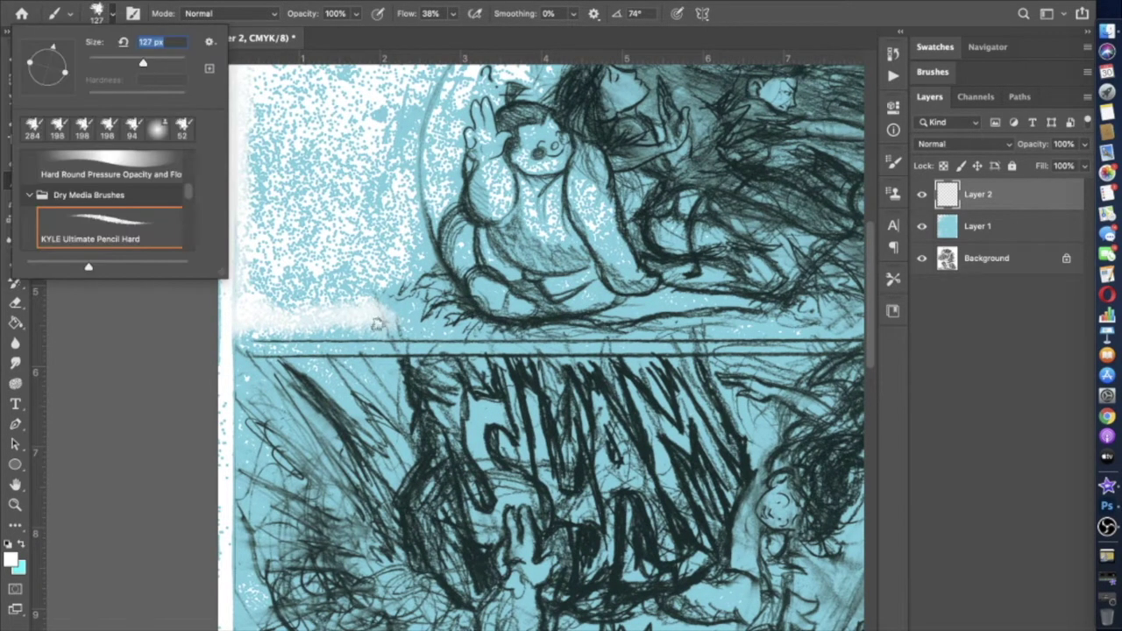
pyautogui.press('Return')
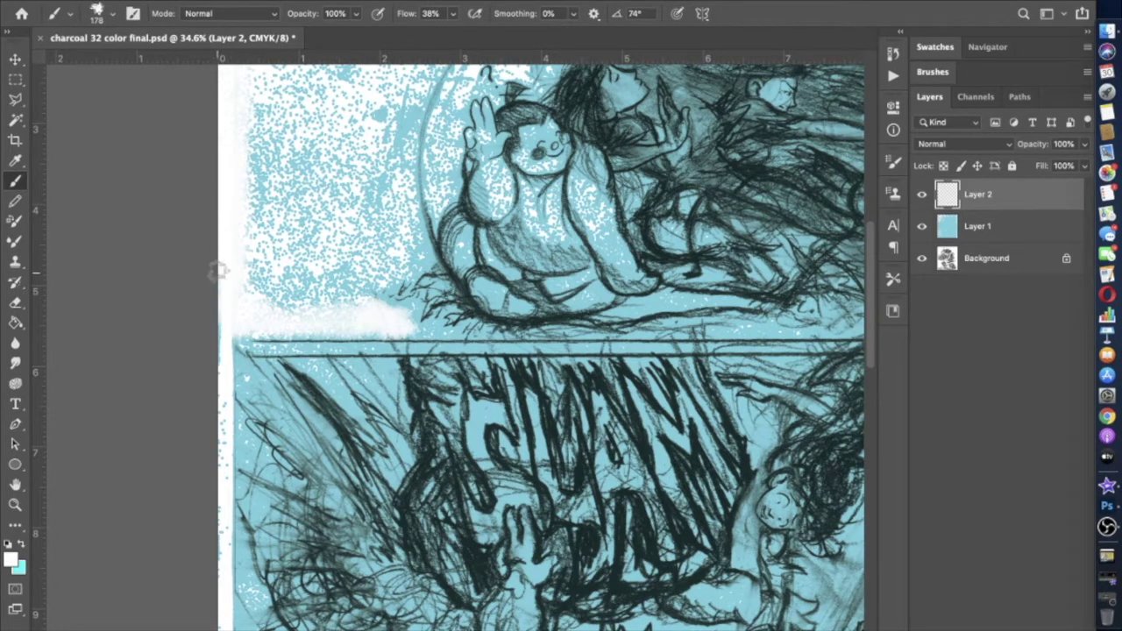
pyautogui.moveTo(218, 272); pyautogui.dragTo(207, 603)
pyautogui.moveTo(397, 255)
pyautogui.mouseDown()
pyautogui.moveTo(85, 71)
pyautogui.moveTo(340, 71)
pyautogui.mouseUp()
# Step: Set the brush to 252 px and paint white around the bubble's outside and over the specks to its left
pyautogui.click(112, 14)
pyautogui.moveTo(155, 63); pyautogui.dragTo(162, 63)
pyautogui.press('Return')
pyautogui.moveTo(285, 449)
pyautogui.mouseDown()
pyautogui.moveTo(292, 419)
pyautogui.moveTo(344, 399)
pyautogui.moveTo(331, 311)
pyautogui.moveTo(346, 235)
pyautogui.moveTo(405, 153)
pyautogui.moveTo(510, 92)
pyautogui.moveTo(578, 86)
pyautogui.moveTo(473, 103)
pyautogui.moveTo(583, 83)
pyautogui.moveTo(666, 105)
pyautogui.moveTo(679, 79)
pyautogui.moveTo(666, 96)
pyautogui.moveTo(668, 83)
pyautogui.moveTo(505, 79)
pyautogui.moveTo(402, 131)
pyautogui.moveTo(447, 101)
pyautogui.moveTo(457, 77)
pyautogui.moveTo(380, 105)
pyautogui.moveTo(340, 206)
pyautogui.moveTo(359, 173)
pyautogui.moveTo(308, 388)
pyautogui.moveTo(209, 451)
pyautogui.moveTo(202, 239)
pyautogui.moveTo(185, 377)
pyautogui.moveTo(170, 94)
pyautogui.moveTo(399, 71)
pyautogui.moveTo(364, 77)
pyautogui.moveTo(415, 112)
pyautogui.moveTo(414, 133)
pyautogui.moveTo(342, 241)
pyautogui.moveTo(329, 307)
pyautogui.moveTo(339, 368)
pyautogui.moveTo(320, 401)
pyautogui.moveTo(250, 434)
pyautogui.moveTo(187, 421)
pyautogui.mouseUp()
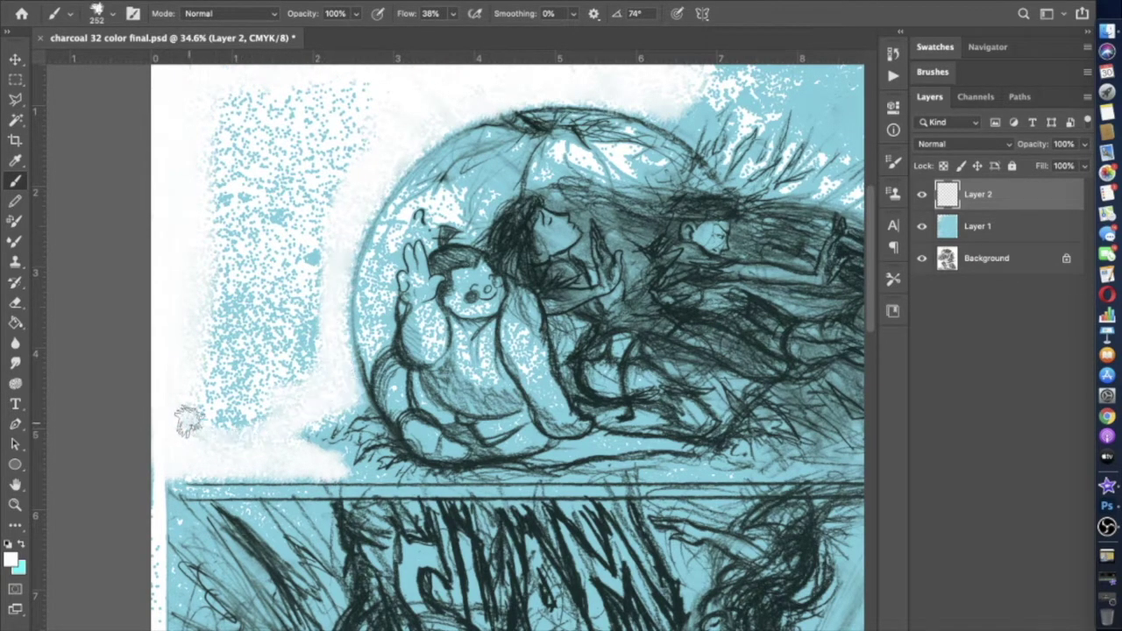
pyautogui.moveTo(311, 178); pyautogui.dragTo(302, 302)
# Step: Set the brush to 476 px and cover the remaining specks left of and above the bubble in white
pyautogui.click(111, 14)
pyautogui.moveTo(163, 65); pyautogui.dragTo(175, 65)
pyautogui.moveTo(487, 169)
pyautogui.mouseDown()
pyautogui.moveTo(285, 175)
pyautogui.moveTo(333, 239)
pyautogui.moveTo(210, 280)
pyautogui.moveTo(321, 310)
pyautogui.moveTo(300, 464)
pyautogui.moveTo(260, 456)
pyautogui.moveTo(300, 376)
pyautogui.moveTo(200, 396)
pyautogui.moveTo(220, 538)
pyautogui.moveTo(292, 455)
pyautogui.mouseUp()
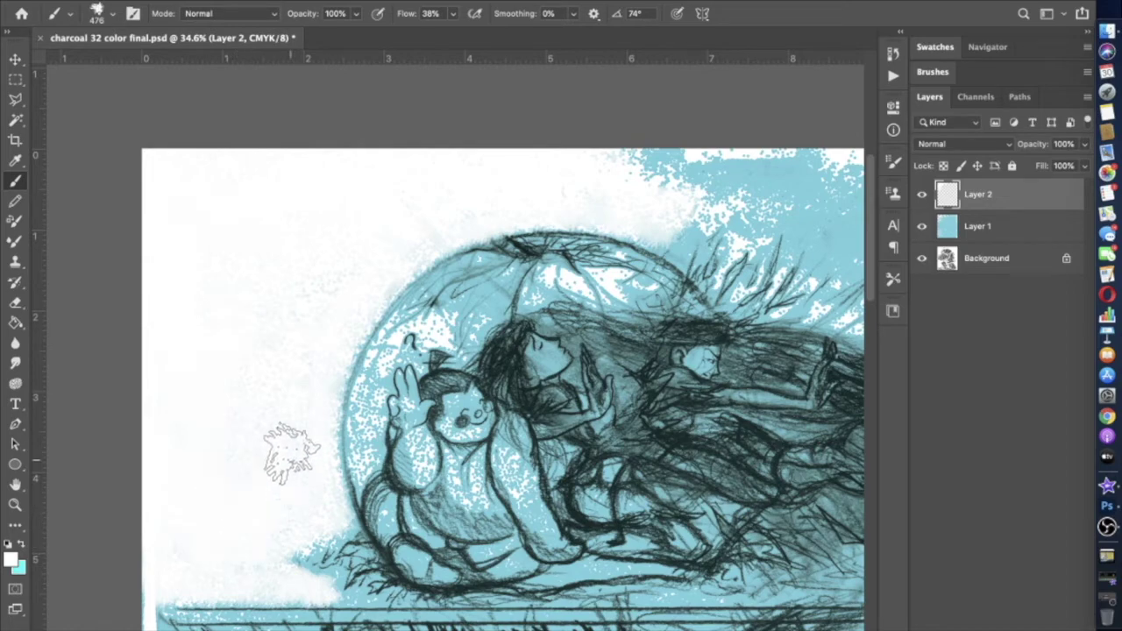
# Step: Set the brush to 185 px and extend the white along the bubble's upper-right edge
pyautogui.moveTo(520, 187)
pyautogui.mouseDown()
pyautogui.moveTo(161, 170)
pyautogui.moveTo(135, 114)
pyautogui.mouseUp()
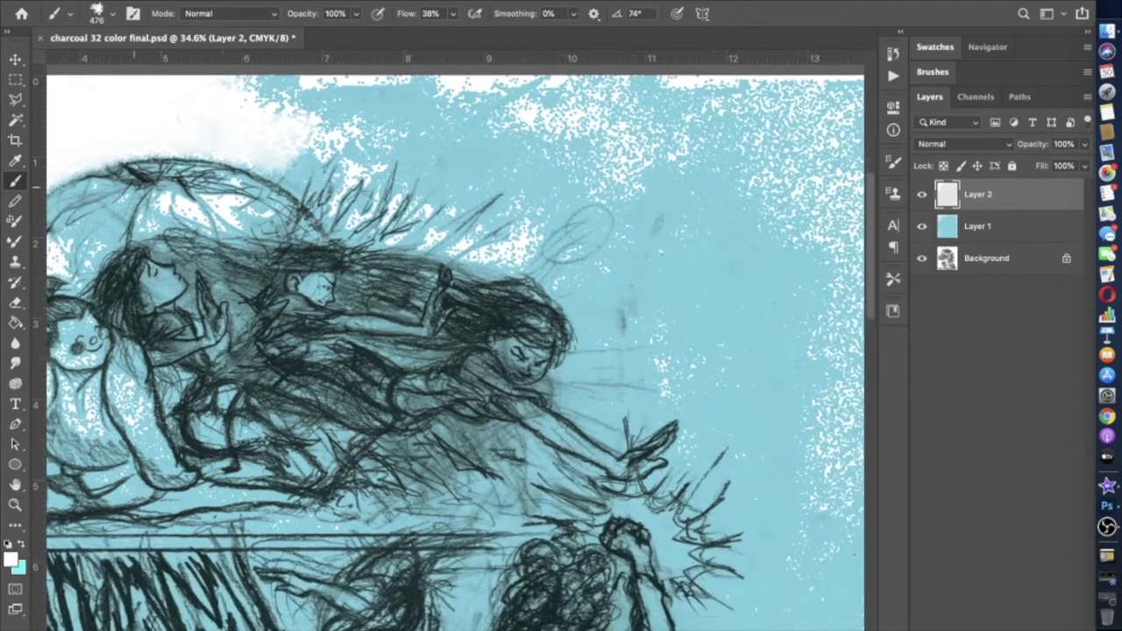
pyautogui.hscroll(-5, 134, 187)
pyautogui.hscroll(5, 134, 184)
pyautogui.scroll(5, 158, 157)
pyautogui.click(107, 16)
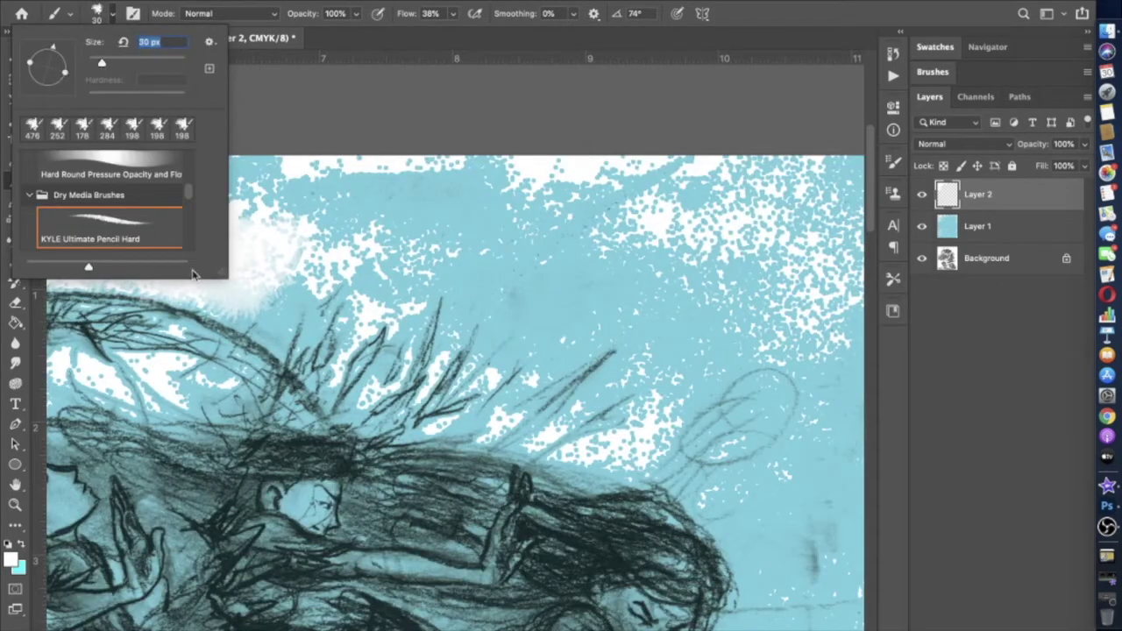
pyautogui.moveTo(266, 310)
pyautogui.mouseDown()
pyautogui.moveTo(281, 269)
pyautogui.moveTo(279, 294)
pyautogui.mouseUp()
# Step: Set the brush to 137 px and paint white around the first action lines at the bubble's right end
pyautogui.click(112, 16)
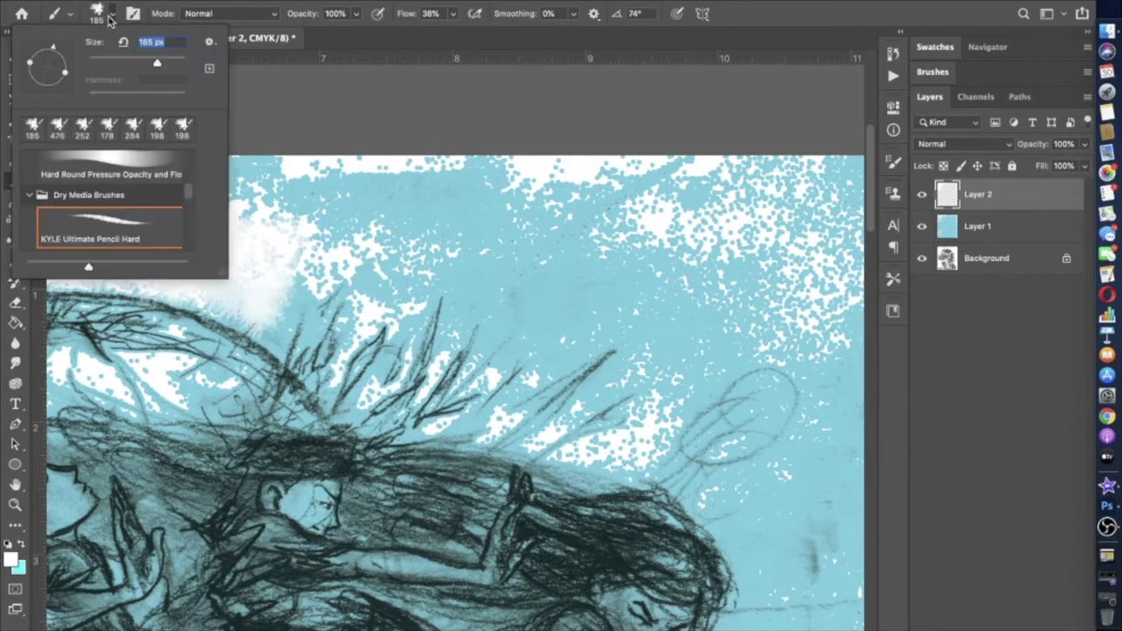
pyautogui.press('Return')
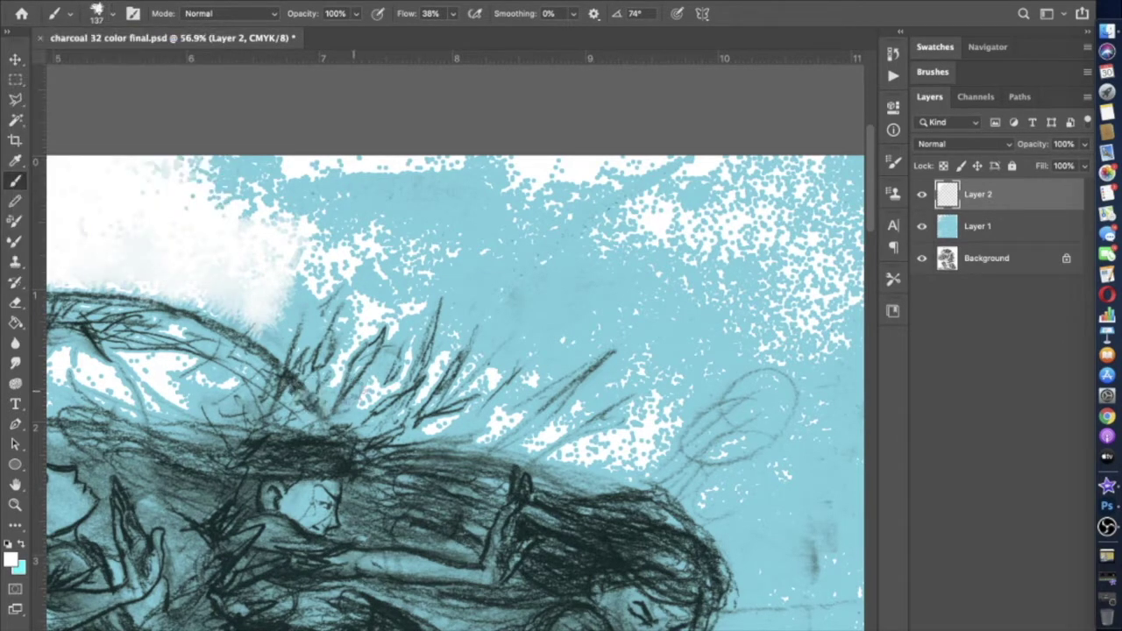
pyautogui.moveTo(348, 38); pyautogui.dragTo(337, 35)
pyautogui.moveTo(324, 417)
pyautogui.mouseDown()
pyautogui.moveTo(291, 377)
pyautogui.moveTo(307, 391)
pyautogui.mouseUp()
pyautogui.click(356, 14)
pyautogui.moveTo(358, 34); pyautogui.dragTo(377, 34)
pyautogui.moveTo(279, 339)
pyautogui.mouseDown()
pyautogui.moveTo(286, 296)
pyautogui.moveTo(375, 276)
pyautogui.moveTo(300, 258)
pyautogui.mouseUp()
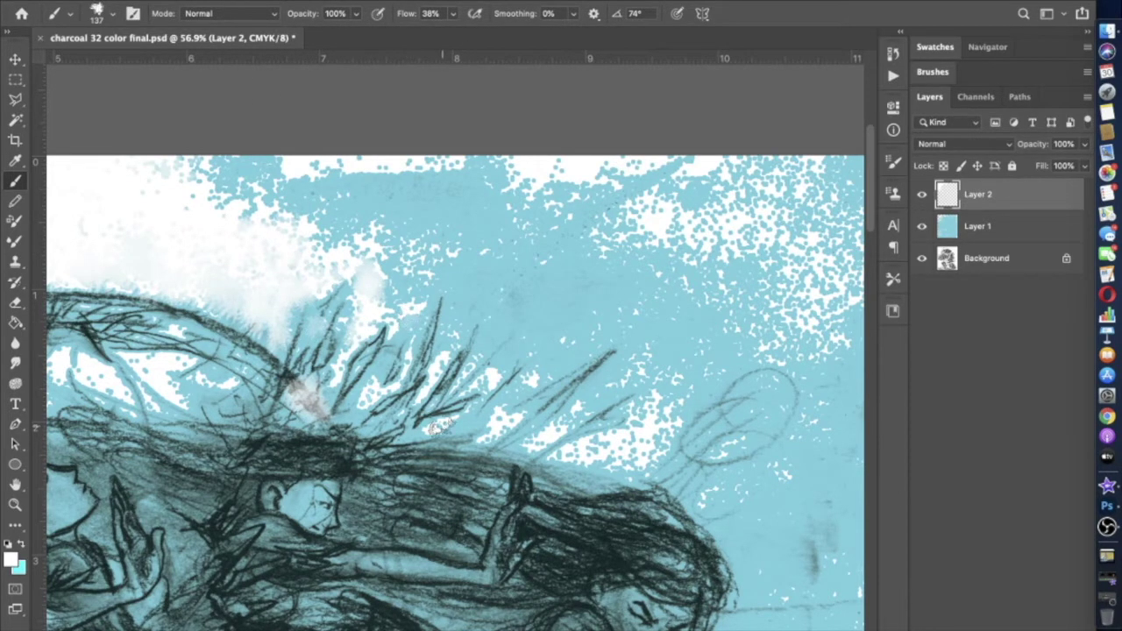
# Step: Paint white around the action lines above the flying figures and down along the front woman's hair
pyautogui.moveTo(533, 378)
pyautogui.mouseDown()
pyautogui.moveTo(493, 377)
pyautogui.moveTo(496, 336)
pyautogui.moveTo(529, 306)
pyautogui.moveTo(552, 316)
pyautogui.moveTo(507, 301)
pyautogui.moveTo(459, 319)
pyautogui.moveTo(487, 281)
pyautogui.moveTo(458, 273)
pyautogui.moveTo(414, 311)
pyautogui.mouseUp()
pyautogui.hscroll(3, 430, 329)
pyautogui.moveTo(463, 384)
pyautogui.mouseDown()
pyautogui.moveTo(488, 315)
pyautogui.moveTo(466, 325)
pyautogui.moveTo(471, 442)
pyautogui.mouseUp()
pyautogui.hscroll(2, 456, 421)
pyautogui.scroll(-2, 456, 420)
pyautogui.moveTo(452, 400)
pyautogui.mouseDown()
pyautogui.moveTo(524, 449)
pyautogui.moveTo(547, 482)
pyautogui.mouseUp()
pyautogui.scroll(-5, 561, 403)
pyautogui.moveTo(544, 305)
pyautogui.mouseDown()
pyautogui.moveTo(596, 312)
pyautogui.moveTo(673, 355)
pyautogui.moveTo(605, 354)
pyautogui.moveTo(601, 367)
pyautogui.moveTo(650, 376)
pyautogui.moveTo(667, 292)
pyautogui.moveTo(604, 279)
pyautogui.moveTo(622, 238)
pyautogui.moveTo(555, 299)
pyautogui.moveTo(616, 297)
pyautogui.mouseUp()
pyautogui.scroll(-3, 621, 238)
pyautogui.press('super+z')
# Step: Set the brush to 108 px and paint white in front of the flying woman's face and outstretched hand
pyautogui.click(112, 14)
pyautogui.moveTo(148, 65); pyautogui.dragTo(143, 65)
pyautogui.click(594, 321)
pyautogui.moveTo(607, 323)
pyautogui.mouseDown()
pyautogui.moveTo(520, 320)
pyautogui.moveTo(592, 298)
pyautogui.moveTo(544, 332)
pyautogui.moveTo(574, 351)
pyautogui.moveTo(643, 337)
pyautogui.moveTo(651, 367)
pyautogui.moveTo(631, 254)
pyautogui.moveTo(545, 202)
pyautogui.moveTo(542, 236)
pyautogui.moveTo(580, 235)
pyautogui.moveTo(537, 235)
pyautogui.mouseUp()
pyautogui.scroll(-2, 529, 331)
pyautogui.scroll(-4, 517, 231)
pyautogui.hscroll(-2, 517, 230)
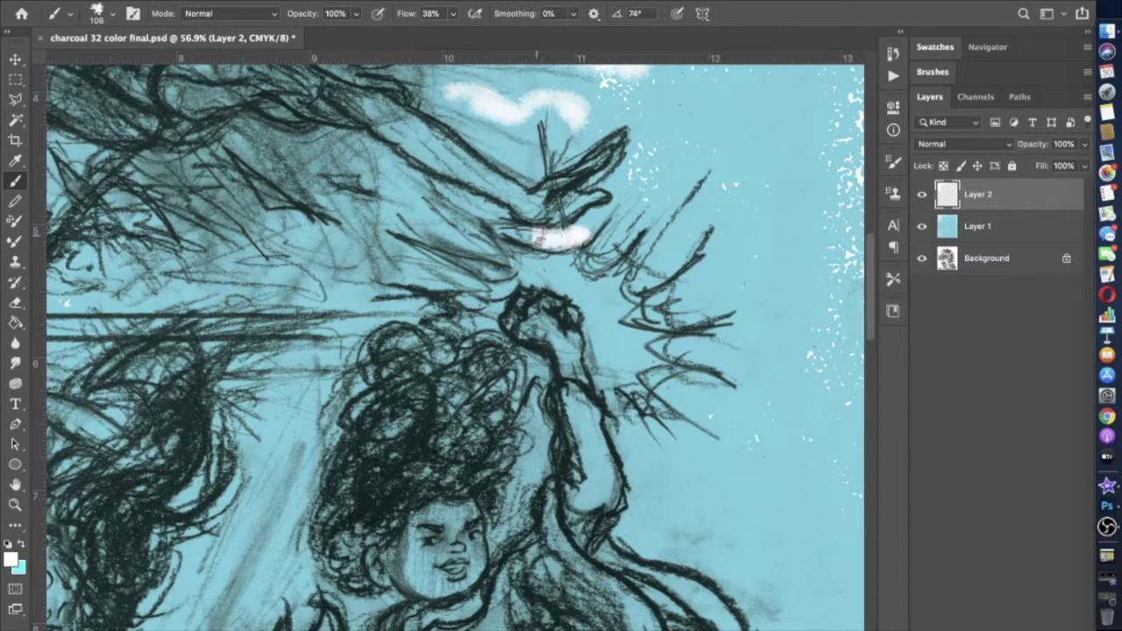
# Step: Paint a white outline from the outstretched hand around the raised fist's action lines and down to the arm
pyautogui.scroll(-5, 549, 147)
pyautogui.scroll(8, 549, 148)
pyautogui.scroll(5, 550, 147)
pyautogui.scroll(-4, 547, 219)
pyautogui.moveTo(532, 268); pyautogui.dragTo(445, 372)
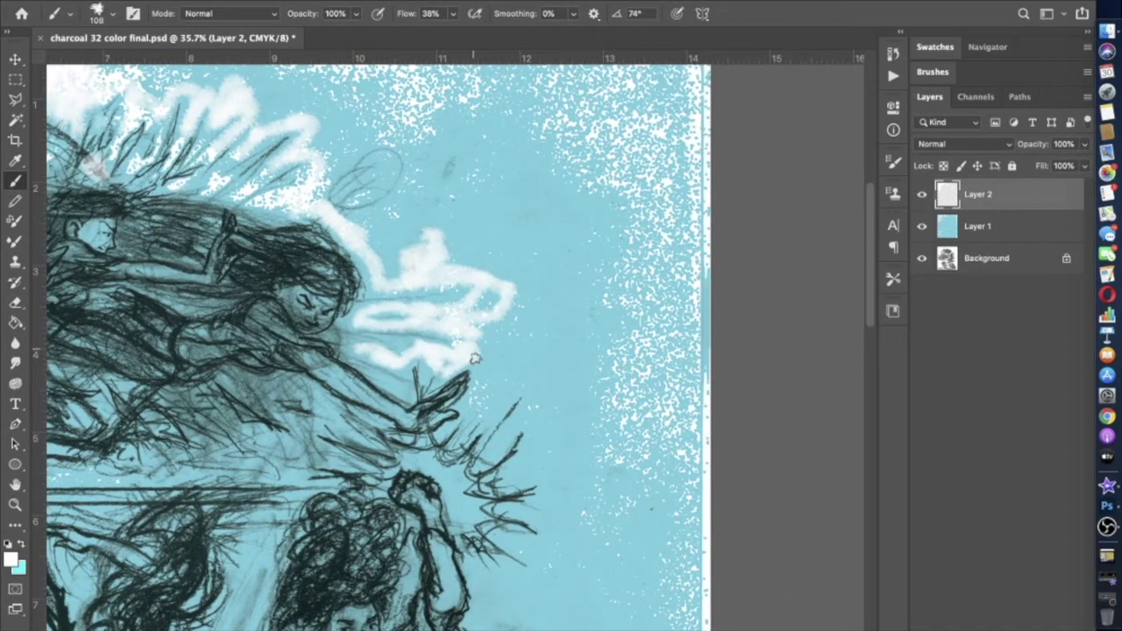
pyautogui.moveTo(489, 410)
pyautogui.mouseDown()
pyautogui.moveTo(528, 403)
pyautogui.moveTo(497, 437)
pyautogui.mouseUp()
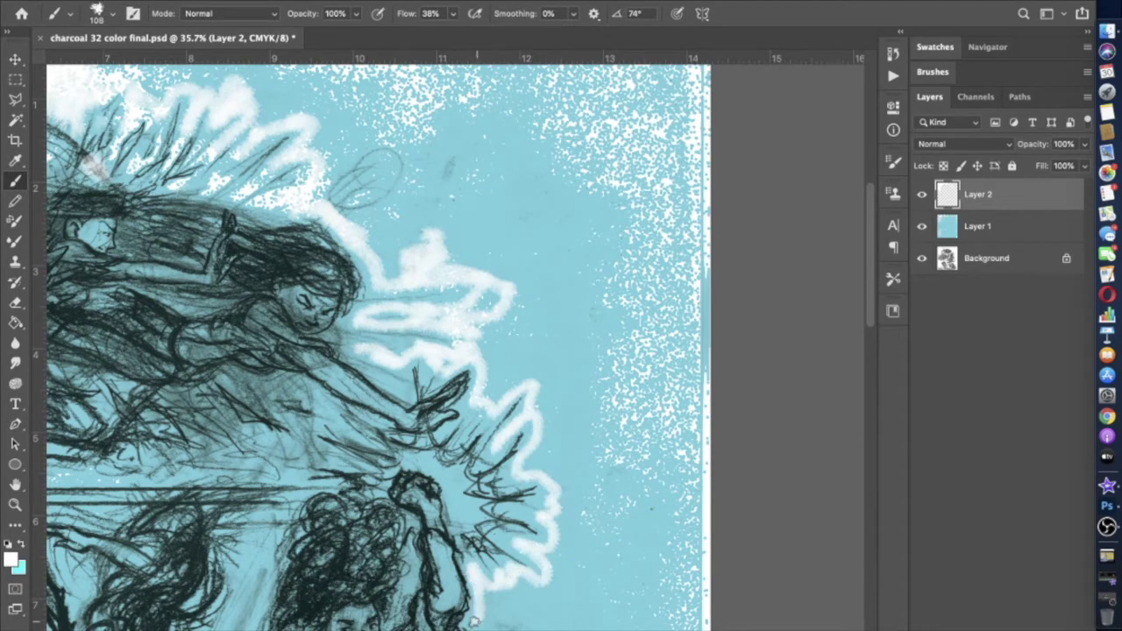
pyautogui.moveTo(473, 620); pyautogui.dragTo(465, 541)
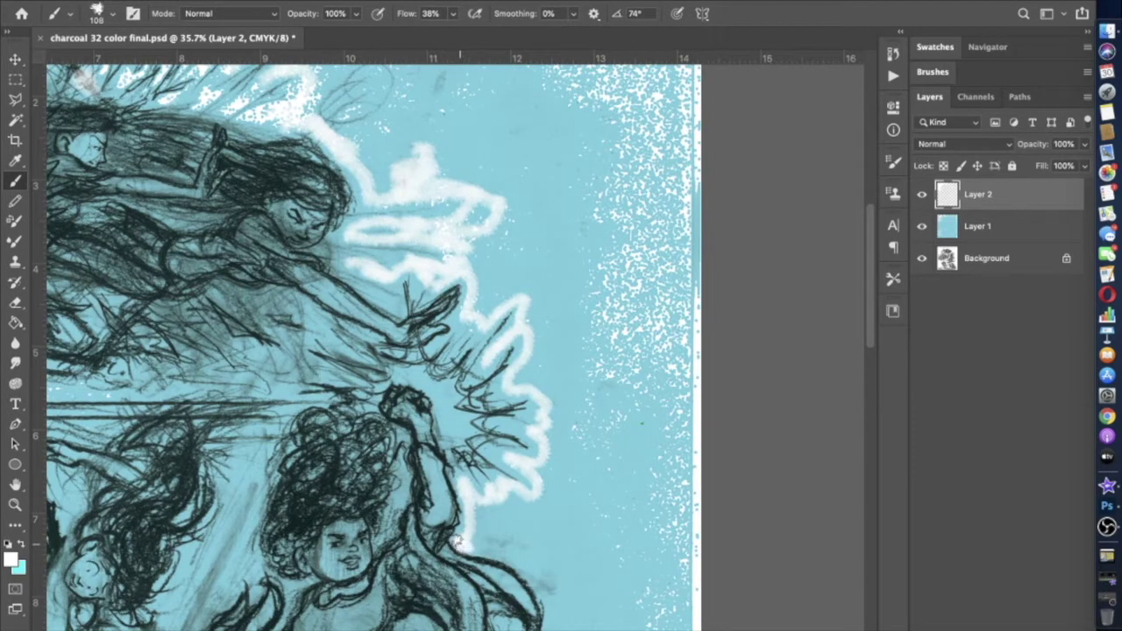
# Step: Outline the cape's outer edge in white and continue at its tip with a 118 px brush
pyautogui.moveTo(548, 599); pyautogui.dragTo(553, 309)
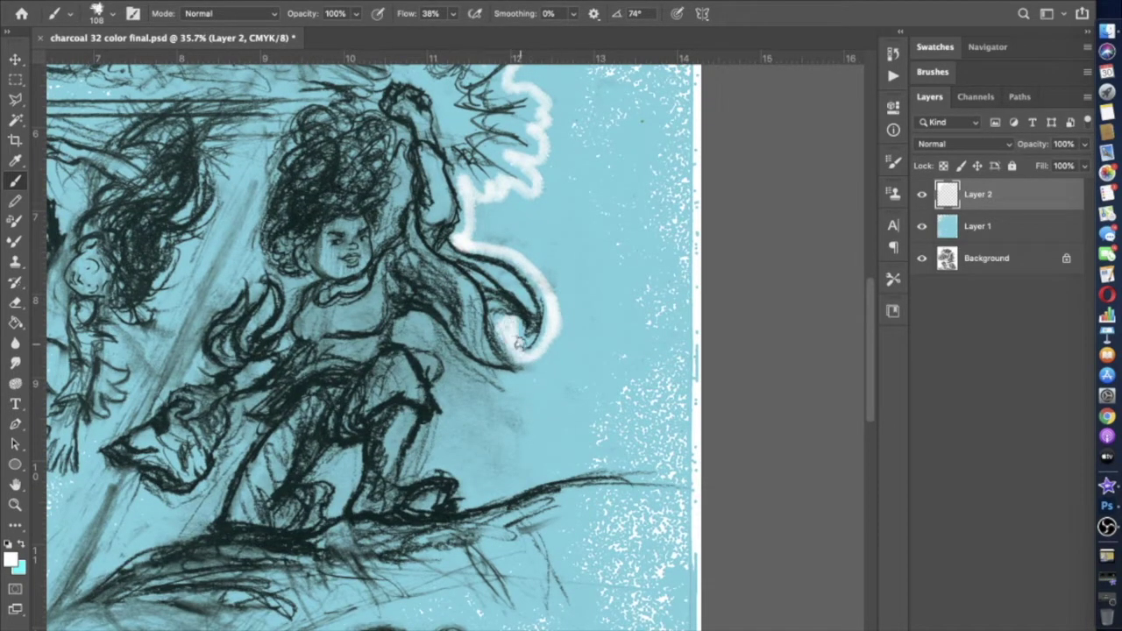
pyautogui.click(113, 14)
pyautogui.moveTo(535, 372); pyautogui.dragTo(531, 380)
# Step: Undo the strokes around the crouching figure's leg and repaint its outer edge in white at 87% and 100% opacity
pyautogui.press('super+z')
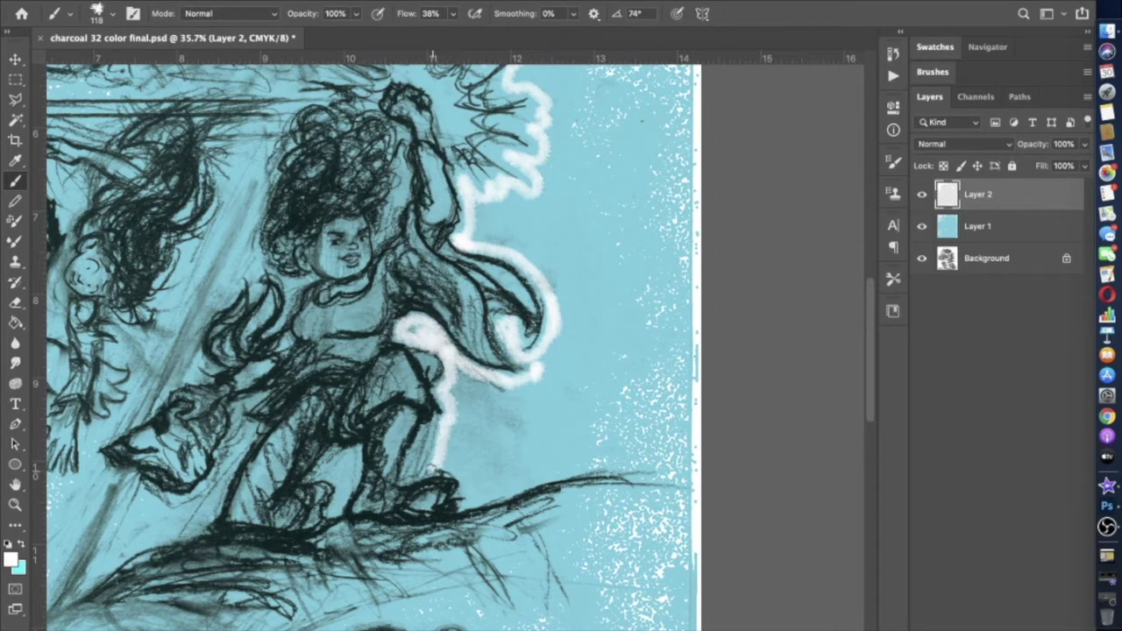
pyautogui.press('super+z')
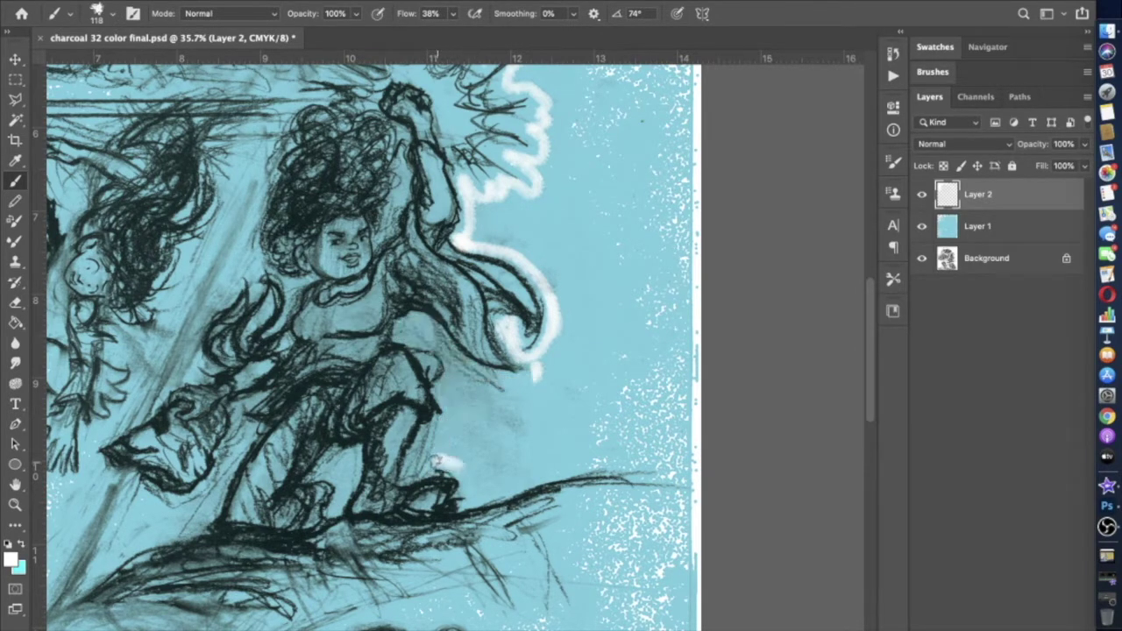
pyautogui.press('8')
pyautogui.press('7')
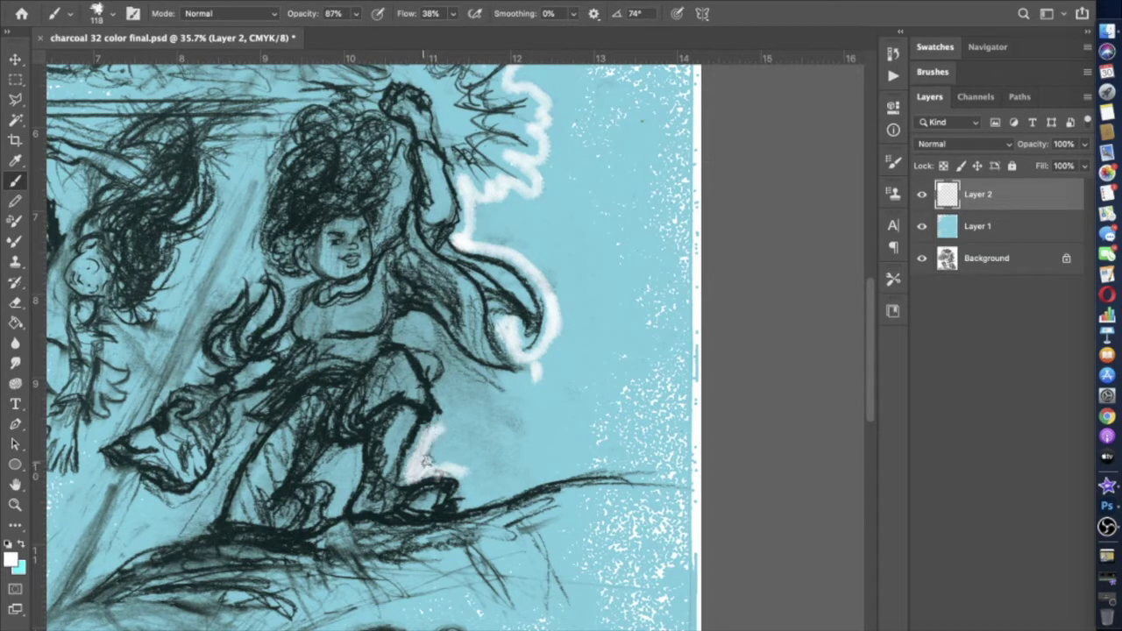
pyautogui.press('0')
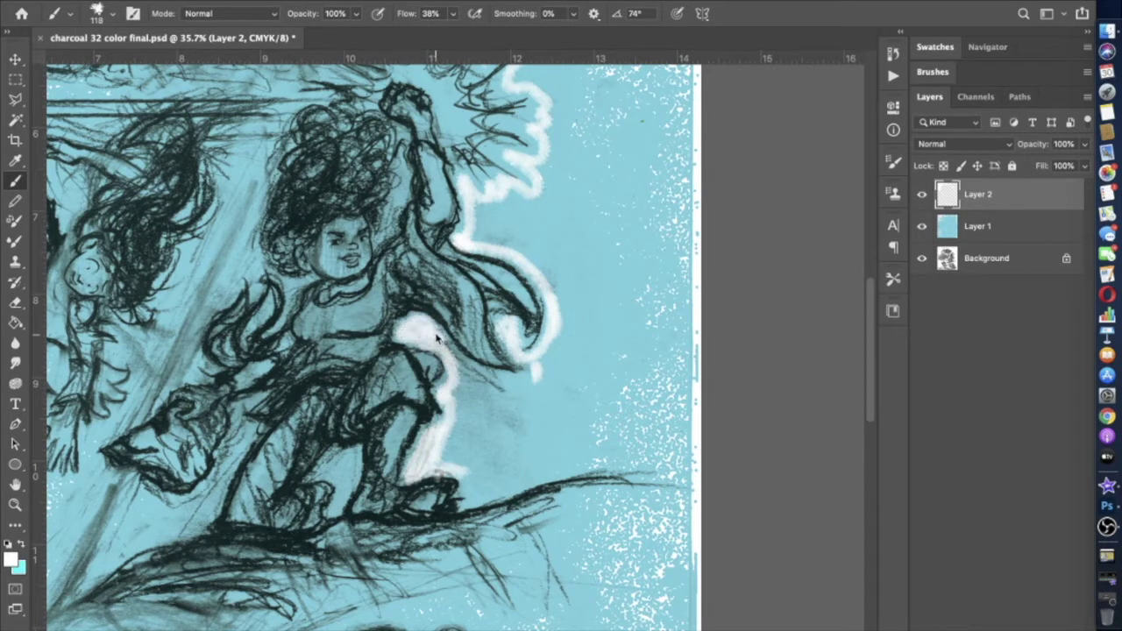
# Step: Paint white beneath the cape and along the top of the hill line to the page edge
pyautogui.moveTo(538, 377); pyautogui.dragTo(496, 388)
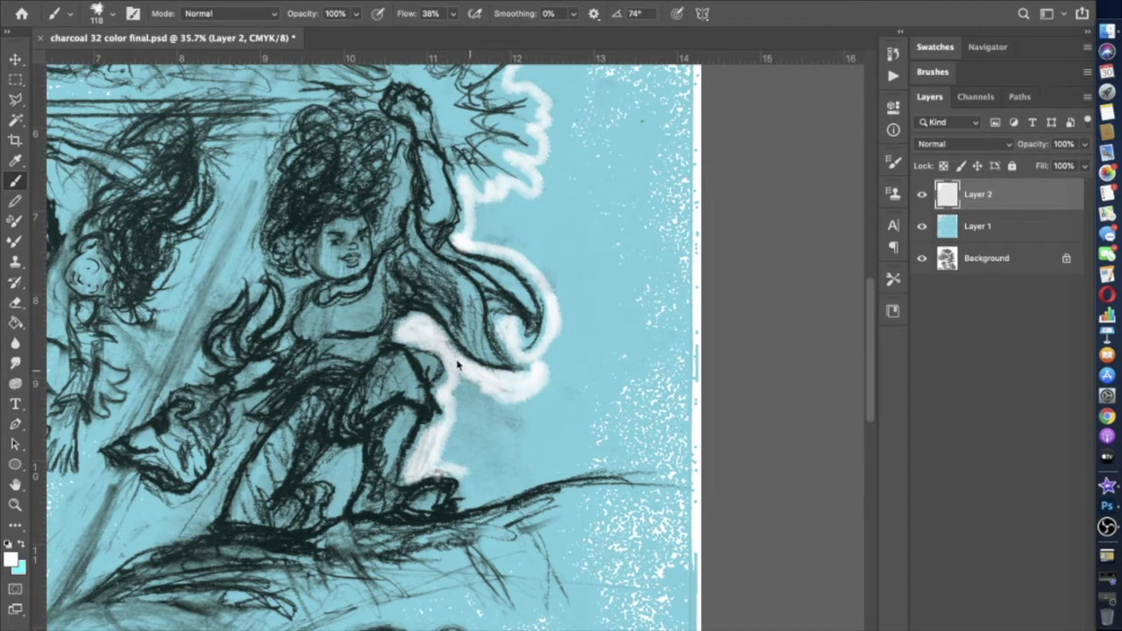
pyautogui.moveTo(465, 506)
pyautogui.mouseDown()
pyautogui.moveTo(590, 467)
pyautogui.moveTo(677, 467)
pyautogui.mouseUp()
pyautogui.scroll(-6, 505, 421)
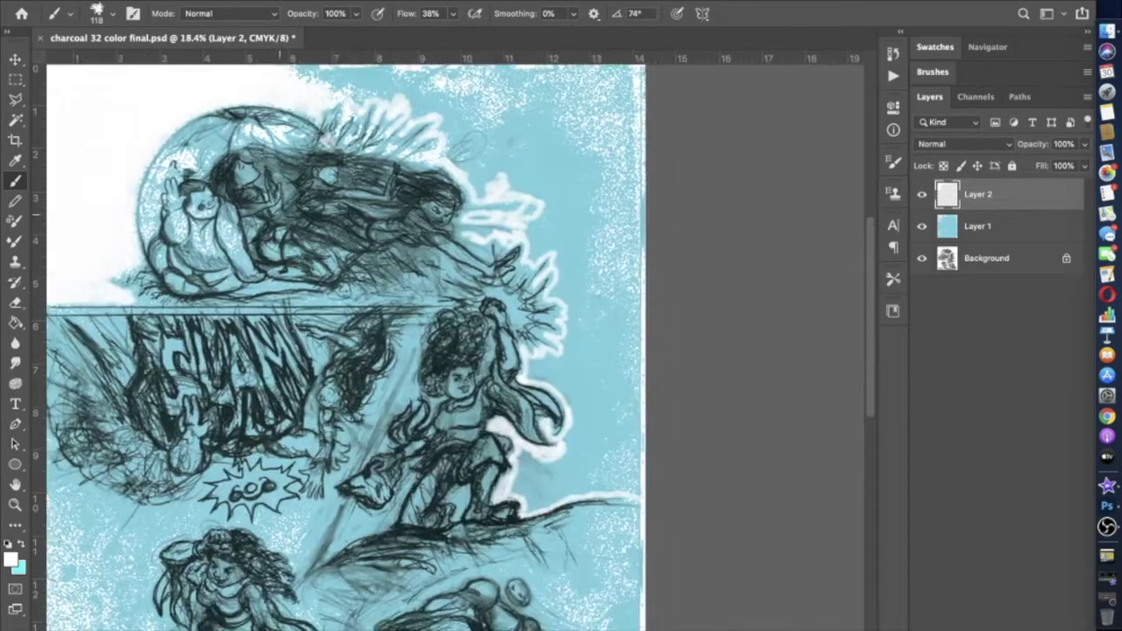
# Step: Set the brush to 1040 px and paint white down the page's right margin
pyautogui.scroll(3, 281, 215)
pyautogui.click(97, 13)
pyautogui.click(166, 60)
pyautogui.click(173, 64)
pyautogui.moveTo(658, 206)
pyautogui.mouseDown()
pyautogui.moveTo(641, 178)
pyautogui.moveTo(662, 457)
pyautogui.moveTo(581, 130)
pyautogui.moveTo(399, 103)
pyautogui.moveTo(322, 107)
pyautogui.mouseUp()
# Step: Set the brush to 194 px and widen the white outline around the crouching figure's leg and cape
pyautogui.click(112, 13)
pyautogui.click(167, 62)
pyautogui.scroll(5, 453, 344)
pyautogui.scroll(-5, 453, 344)
pyautogui.click(96, 13)
pyautogui.write('194')
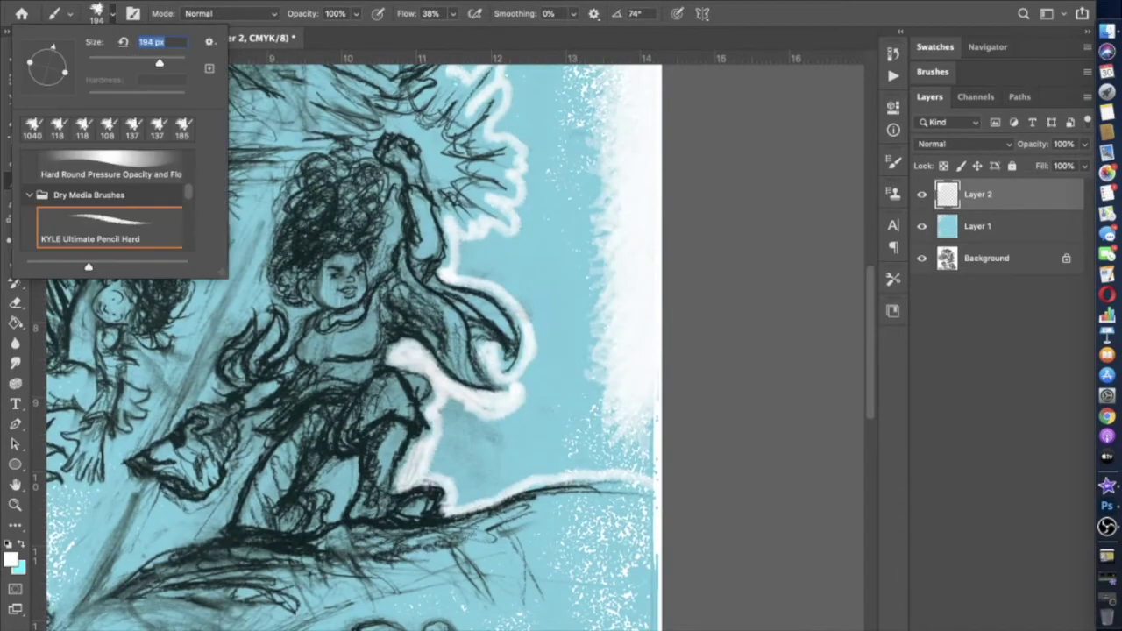
pyautogui.press('Return')
pyautogui.moveTo(429, 473)
pyautogui.mouseDown()
pyautogui.moveTo(446, 427)
pyautogui.moveTo(475, 405)
pyautogui.moveTo(524, 399)
pyautogui.moveTo(539, 362)
pyautogui.moveTo(534, 314)
pyautogui.moveTo(476, 272)
pyautogui.moveTo(499, 281)
pyautogui.moveTo(477, 244)
pyautogui.moveTo(499, 230)
pyautogui.moveTo(519, 283)
pyautogui.moveTo(528, 217)
pyautogui.moveTo(464, 243)
pyautogui.moveTo(528, 182)
pyautogui.moveTo(518, 80)
pyautogui.moveTo(482, 107)
pyautogui.mouseUp()
# Step: Widen the white outline around the raised fist's action lines and up past the outstretched hand
pyautogui.scroll(5, 506, 88)
pyautogui.moveTo(503, 188)
pyautogui.mouseDown()
pyautogui.moveTo(498, 138)
pyautogui.moveTo(455, 160)
pyautogui.moveTo(429, 104)
pyautogui.mouseUp()
pyautogui.scroll(2, 424, 154)
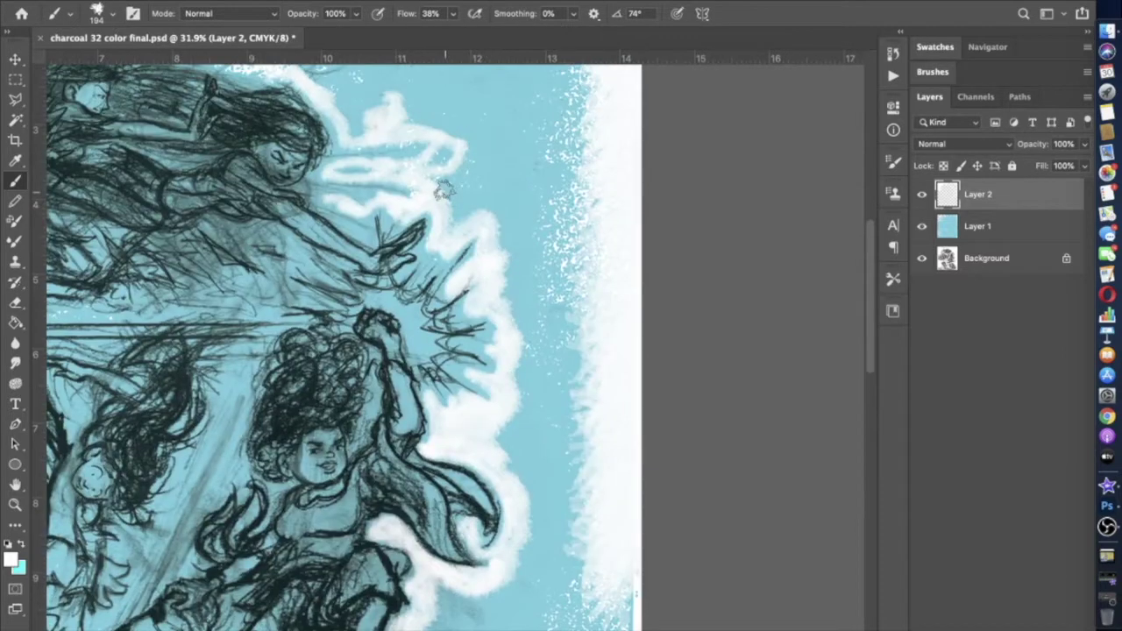
pyautogui.moveTo(450, 200)
pyautogui.mouseDown()
pyautogui.moveTo(440, 134)
pyautogui.moveTo(396, 124)
pyautogui.mouseUp()
pyautogui.scroll(5, 365, 127)
# Step: Widen the white area above the flying figures' hair and around the action lines beside the bubble
pyautogui.moveTo(325, 281)
pyautogui.mouseDown()
pyautogui.moveTo(302, 266)
pyautogui.moveTo(313, 254)
pyautogui.moveTo(281, 248)
pyautogui.moveTo(312, 237)
pyautogui.moveTo(268, 173)
pyautogui.moveTo(163, 140)
pyautogui.moveTo(123, 134)
pyautogui.mouseUp()
pyautogui.hscroll(-3, 123, 133)
pyautogui.moveTo(196, 143)
pyautogui.mouseDown()
pyautogui.moveTo(233, 137)
pyautogui.moveTo(266, 115)
pyautogui.moveTo(216, 121)
pyautogui.moveTo(328, 176)
pyautogui.moveTo(371, 161)
pyautogui.moveTo(423, 238)
pyautogui.moveTo(413, 283)
pyautogui.moveTo(453, 306)
pyautogui.moveTo(401, 259)
pyautogui.moveTo(408, 224)
pyautogui.moveTo(389, 115)
pyautogui.mouseUp()
pyautogui.scroll(-5, 549, 247)
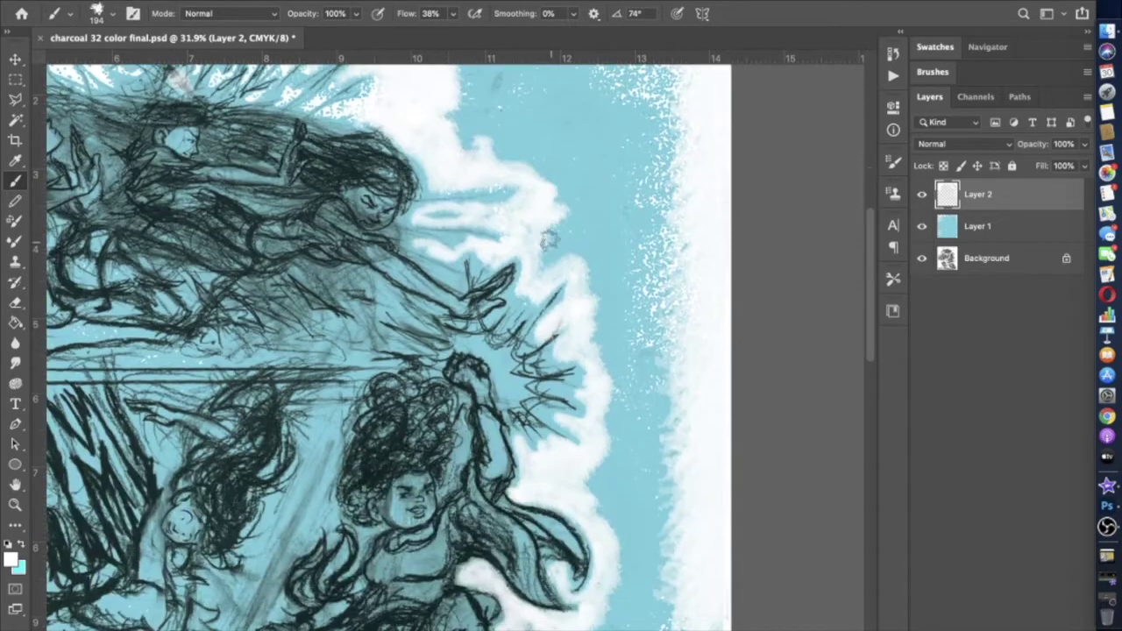
# Step: Cover the cyan background right of the figures in solid white with the Pencil tool at 428 px
pyautogui.click(13, 203)
pyautogui.scroll(3, 355, 168)
pyautogui.click(112, 14)
pyautogui.moveTo(132, 62); pyautogui.dragTo(153, 62)
pyautogui.scroll(3, 355, 167)
pyautogui.write('428')
pyautogui.press('Return')
pyautogui.moveTo(552, 342)
pyautogui.mouseDown()
pyautogui.moveTo(514, 313)
pyautogui.moveTo(451, 170)
pyautogui.moveTo(531, 251)
pyautogui.moveTo(649, 324)
pyautogui.moveTo(552, 395)
pyautogui.moveTo(614, 289)
pyautogui.mouseUp()
pyautogui.scroll(-8, 614, 289)
pyautogui.moveTo(587, 145)
pyautogui.mouseDown()
pyautogui.moveTo(596, 338)
pyautogui.moveTo(575, 532)
pyautogui.moveTo(561, 556)
pyautogui.moveTo(608, 536)
pyautogui.moveTo(639, 143)
pyautogui.moveTo(675, 377)
pyautogui.mouseUp()
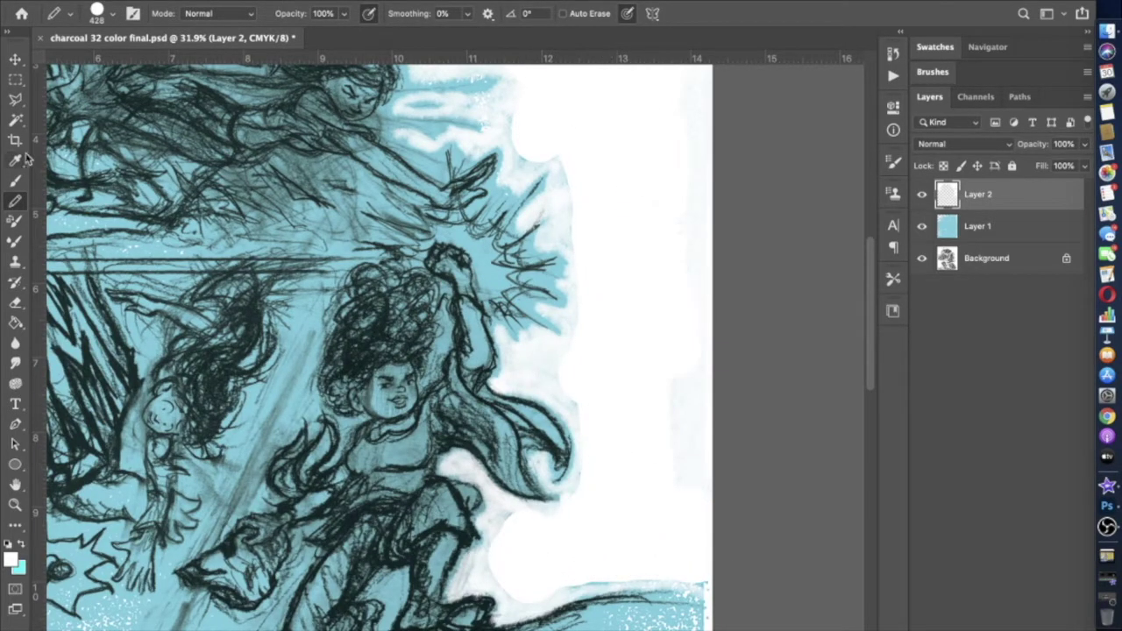
# Step: Return to the Brush tool at 364 px and blend the white between the cape, the leg and the hill
pyautogui.click(16, 180)
pyautogui.click(112, 14)
pyautogui.moveTo(564, 526)
pyautogui.mouseDown()
pyautogui.moveTo(576, 572)
pyautogui.moveTo(489, 573)
pyautogui.mouseUp()
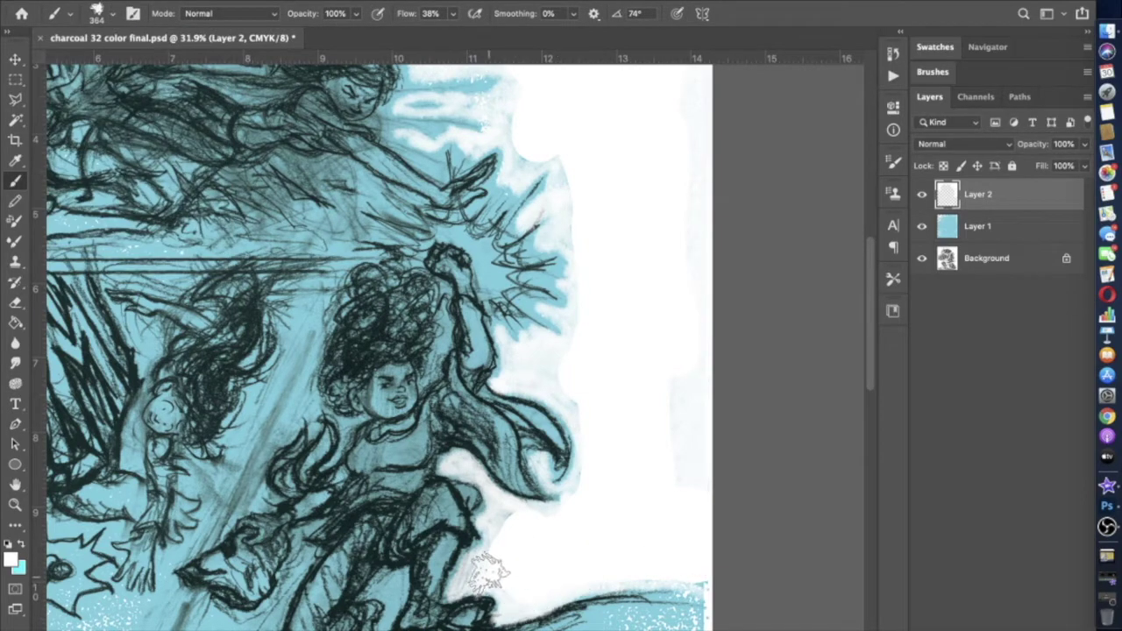
# Step: Set the brush to 198 px and clean up the white background around the cape and the flying figures
pyautogui.click(113, 13)
pyautogui.click(589, 404)
pyautogui.scroll(5, 585, 411)
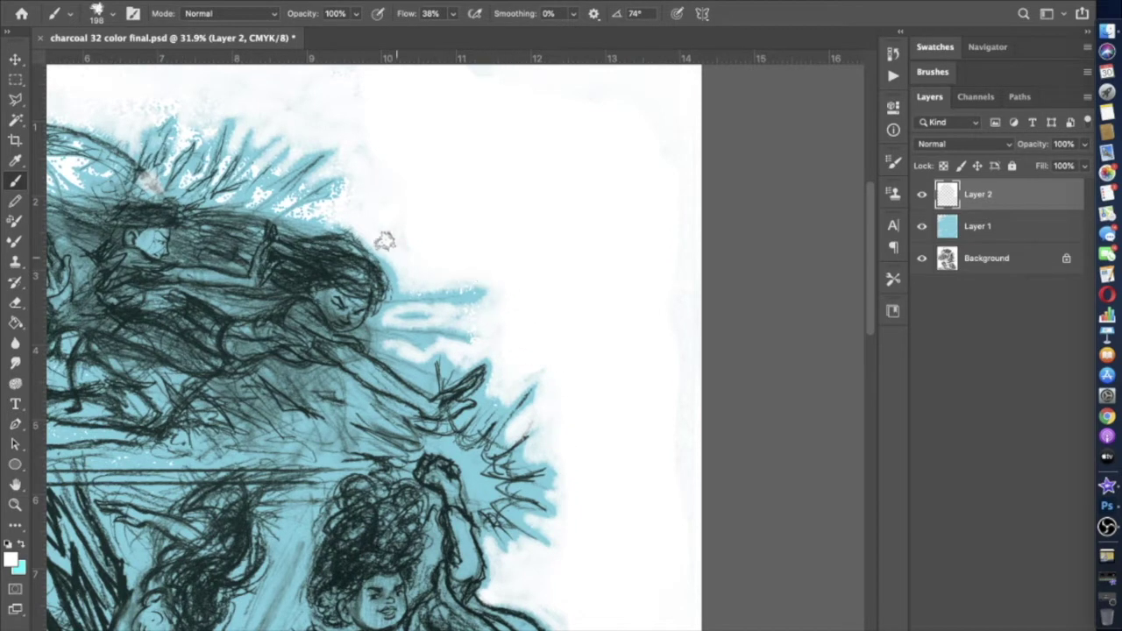
pyautogui.scroll(4, 399, 244)
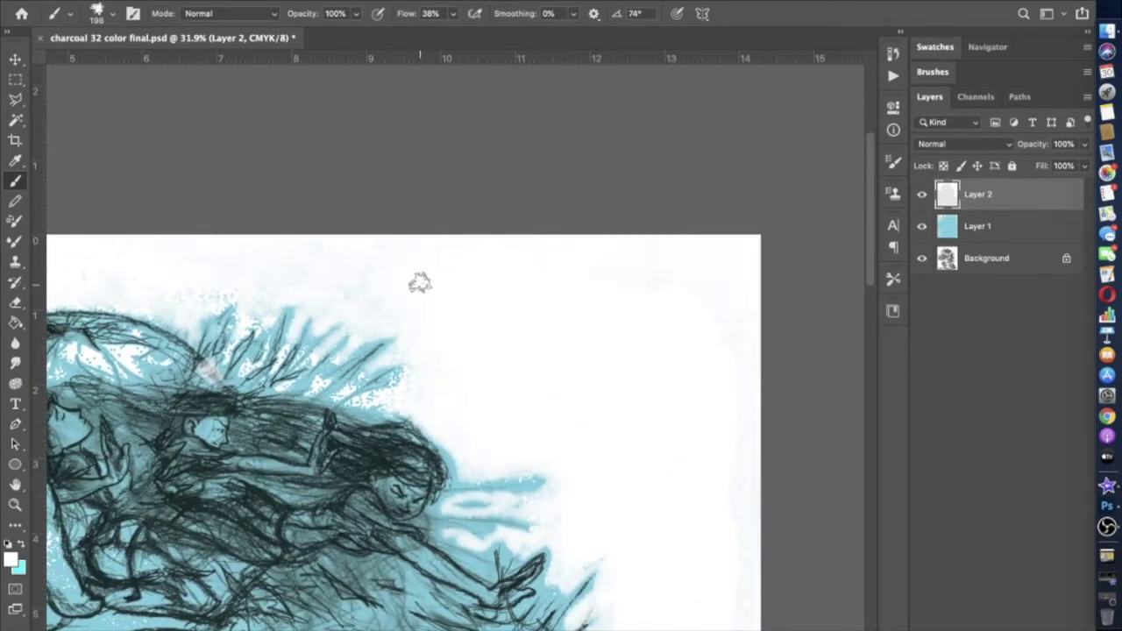
# Step: Set the brush to 17 px and 83% opacity and make a small white touch-up stroke
pyautogui.scroll(-5, 420, 282)
pyautogui.scroll(10, 482, 284)
pyautogui.click(112, 14)
pyautogui.moveTo(116, 61); pyautogui.dragTo(95, 62)
pyautogui.click(577, 289)
pyautogui.click(112, 14)
pyautogui.click(355, 14)
pyautogui.moveTo(357, 33); pyautogui.dragTo(344, 33)
pyautogui.moveTo(563, 206); pyautogui.dragTo(551, 210)
pyautogui.scroll(-6, 537, 296)
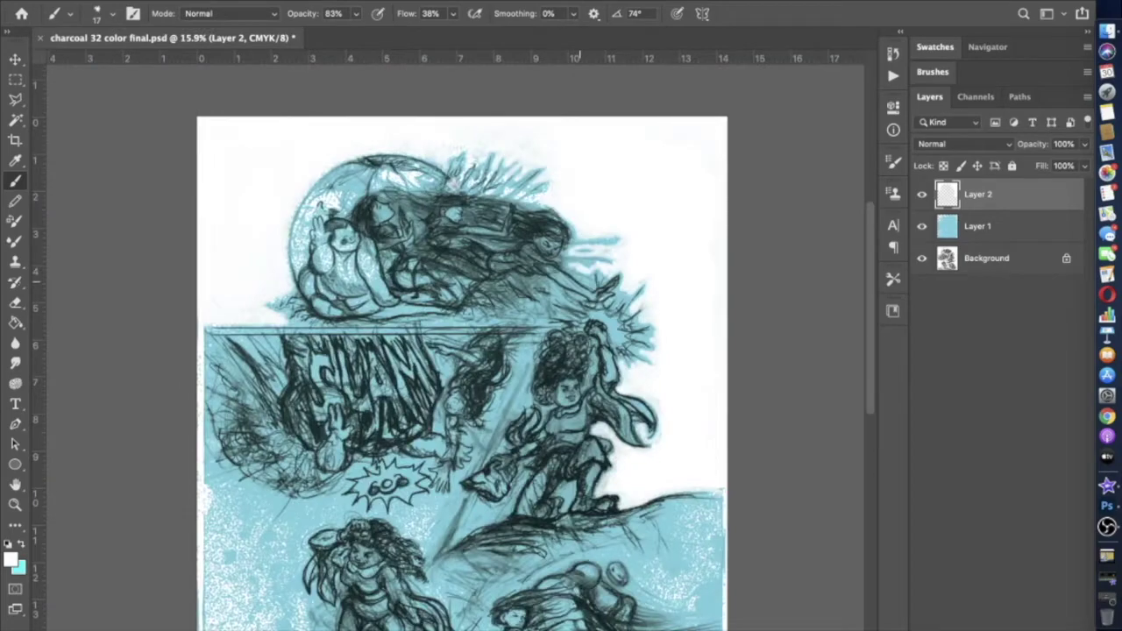
# Step: Set the brush to 20 px and paint a white edge along the profile of the long-haired figure's face inside the globe
pyautogui.scroll(4, 561, 294)
pyautogui.scroll(8, 430, 282)
pyautogui.click(113, 14)
pyautogui.moveTo(96, 63); pyautogui.dragTo(98, 63)
pyautogui.click(309, 154)
pyautogui.moveTo(377, 196)
pyautogui.mouseDown()
pyautogui.moveTo(464, 200)
pyautogui.moveTo(395, 200)
pyautogui.mouseUp()
pyautogui.press('super+z')
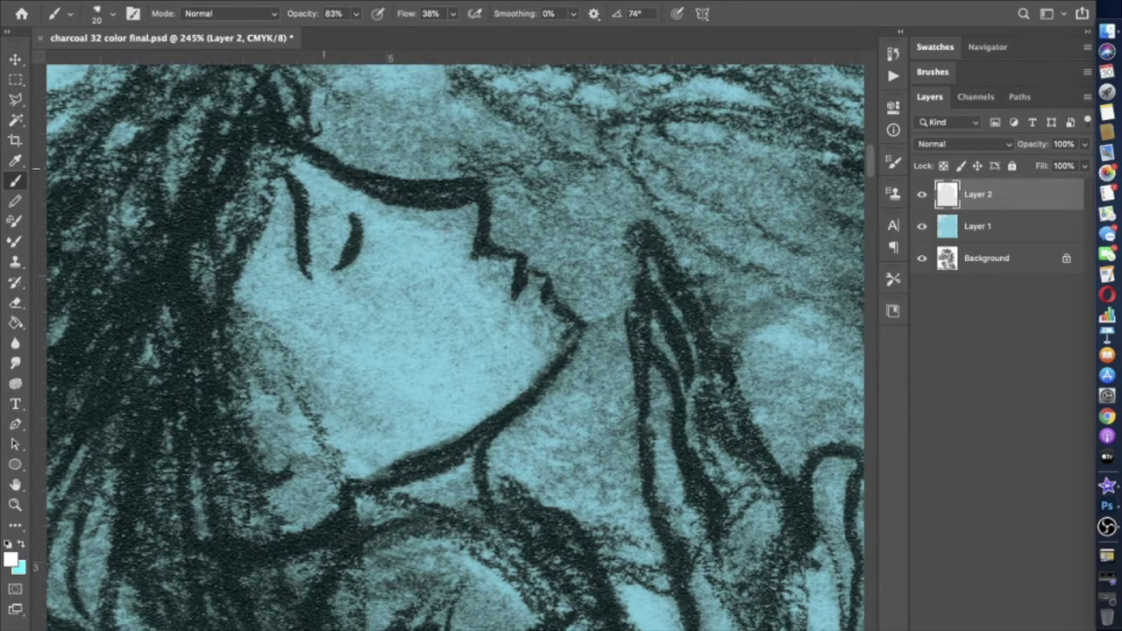
pyautogui.moveTo(402, 204); pyautogui.dragTo(466, 198)
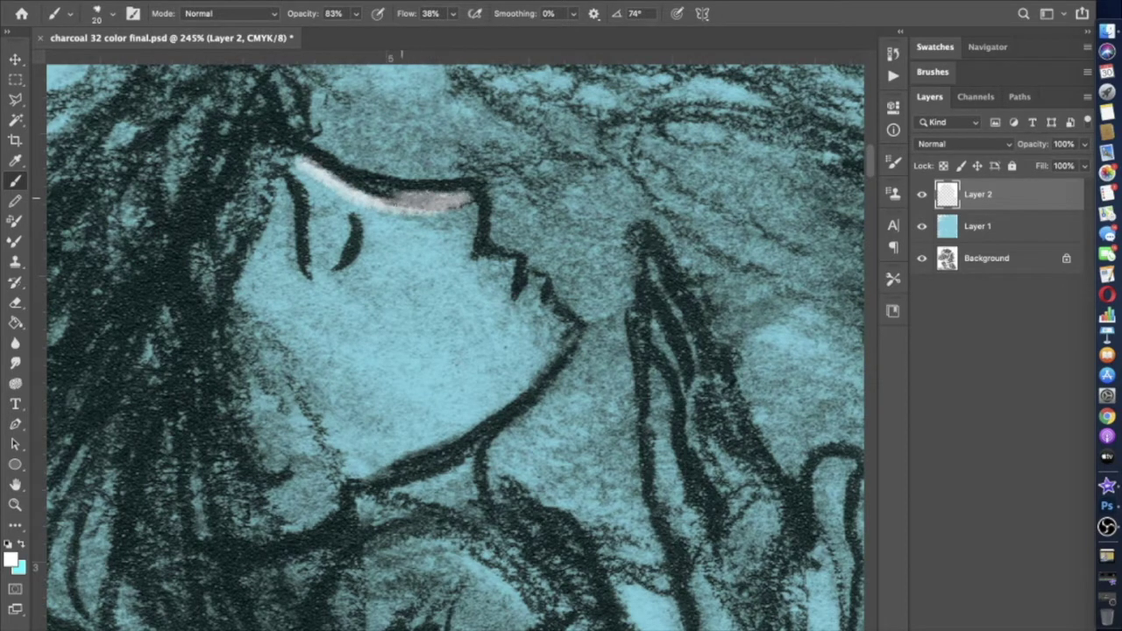
pyautogui.press('super+z')
pyautogui.moveTo(301, 164); pyautogui.dragTo(353, 187)
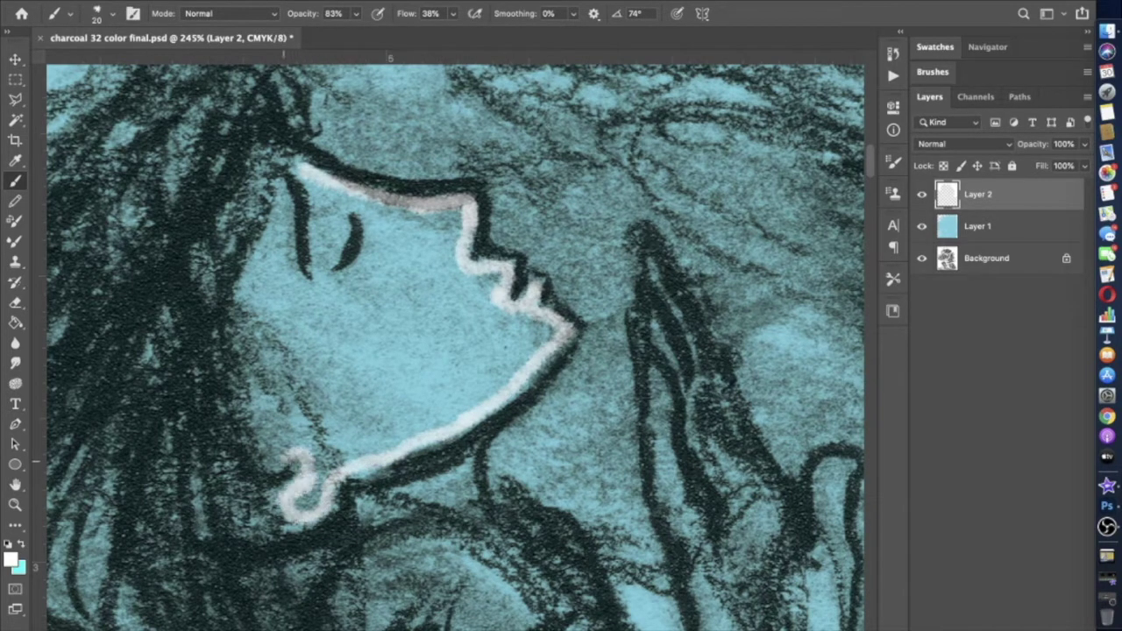
# Step: Finish the white edge along the hairline and around the brow line, and fill the face with white
pyautogui.moveTo(255, 340); pyautogui.dragTo(236, 295)
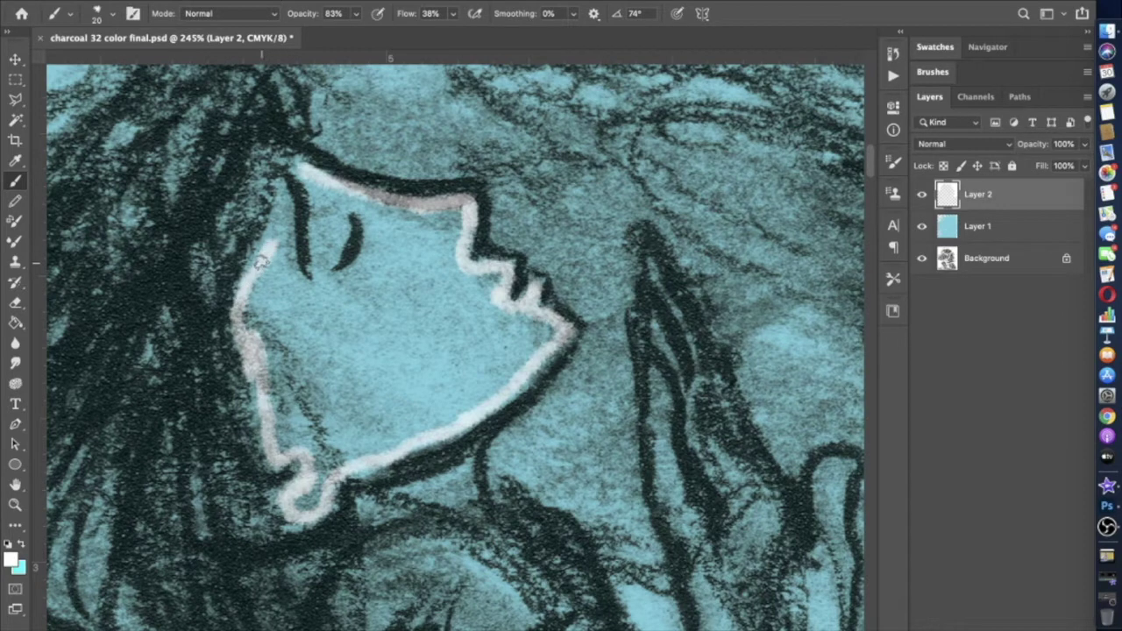
pyautogui.moveTo(285, 219)
pyautogui.mouseDown()
pyautogui.moveTo(324, 276)
pyautogui.moveTo(318, 195)
pyautogui.mouseUp()
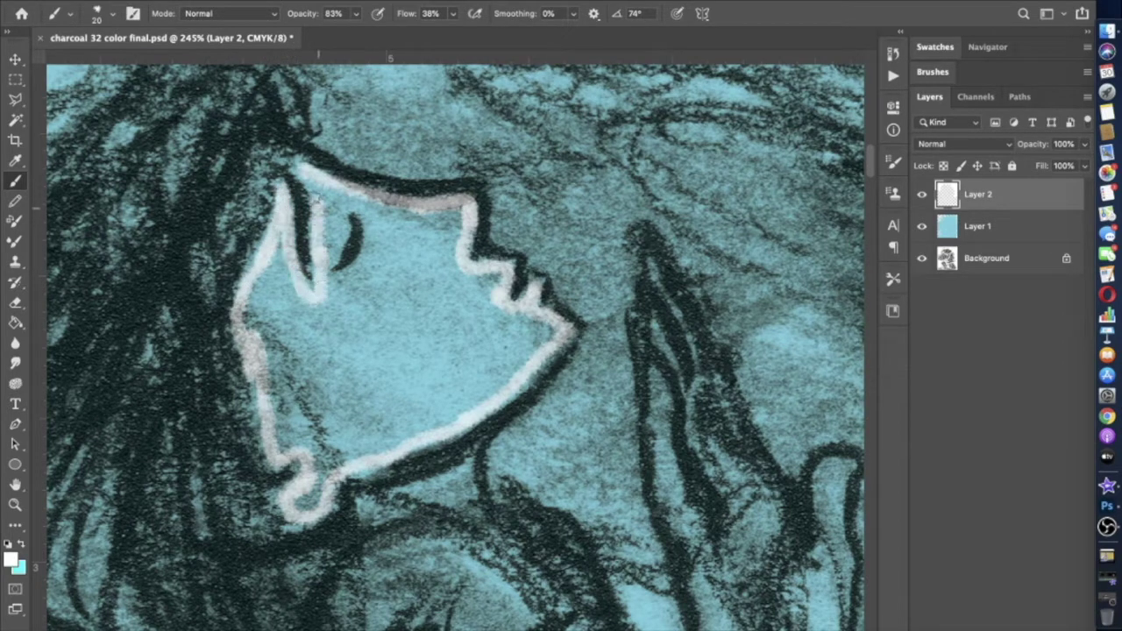
pyautogui.moveTo(334, 278)
pyautogui.mouseDown()
pyautogui.moveTo(286, 277)
pyautogui.moveTo(273, 422)
pyautogui.moveTo(287, 451)
pyautogui.moveTo(298, 438)
pyautogui.moveTo(300, 500)
pyautogui.mouseUp()
pyautogui.moveTo(334, 475)
pyautogui.mouseDown()
pyautogui.moveTo(355, 384)
pyautogui.moveTo(288, 356)
pyautogui.moveTo(304, 358)
pyautogui.moveTo(272, 311)
pyautogui.moveTo(401, 366)
pyautogui.moveTo(464, 411)
pyautogui.moveTo(333, 417)
pyautogui.moveTo(318, 442)
pyautogui.moveTo(452, 422)
pyautogui.moveTo(376, 447)
pyautogui.moveTo(355, 440)
pyautogui.moveTo(386, 388)
pyautogui.moveTo(431, 418)
pyautogui.moveTo(347, 345)
pyautogui.moveTo(355, 290)
pyautogui.moveTo(390, 256)
pyautogui.moveTo(363, 201)
pyautogui.moveTo(493, 286)
pyautogui.moveTo(532, 350)
pyautogui.moveTo(507, 383)
pyautogui.moveTo(454, 322)
pyautogui.moveTo(421, 354)
pyautogui.moveTo(483, 313)
pyautogui.moveTo(441, 379)
pyautogui.moveTo(509, 349)
pyautogui.moveTo(479, 334)
pyautogui.moveTo(514, 329)
pyautogui.moveTo(309, 310)
pyautogui.moveTo(342, 204)
pyautogui.moveTo(389, 230)
pyautogui.moveTo(384, 329)
pyautogui.moveTo(421, 288)
pyautogui.moveTo(383, 334)
pyautogui.moveTo(456, 230)
pyautogui.moveTo(395, 357)
pyautogui.moveTo(455, 320)
pyautogui.moveTo(456, 290)
pyautogui.mouseUp()
pyautogui.moveTo(373, 313)
pyautogui.mouseDown()
pyautogui.moveTo(406, 274)
pyautogui.moveTo(378, 305)
pyautogui.moveTo(341, 306)
pyautogui.moveTo(393, 227)
pyautogui.moveTo(438, 219)
pyautogui.mouseUp()
# Step: Toggle the visibility of Layer 1 and Layer 2 to compare the whitened face with the original drawing
pyautogui.press('super+0')
pyautogui.click(921, 226)
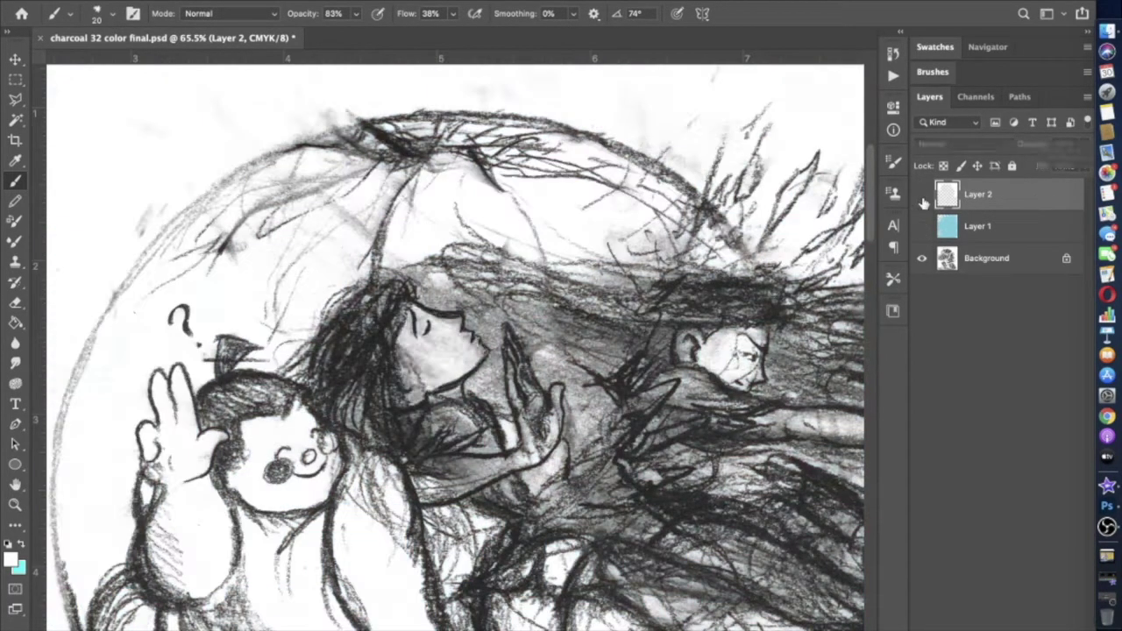
pyautogui.click(921, 226)
pyautogui.click(921, 226)
pyautogui.click(920, 197)
pyautogui.click(920, 196)
pyautogui.click(921, 228)
pyautogui.scroll(5, 438, 368)
pyautogui.click(923, 197)
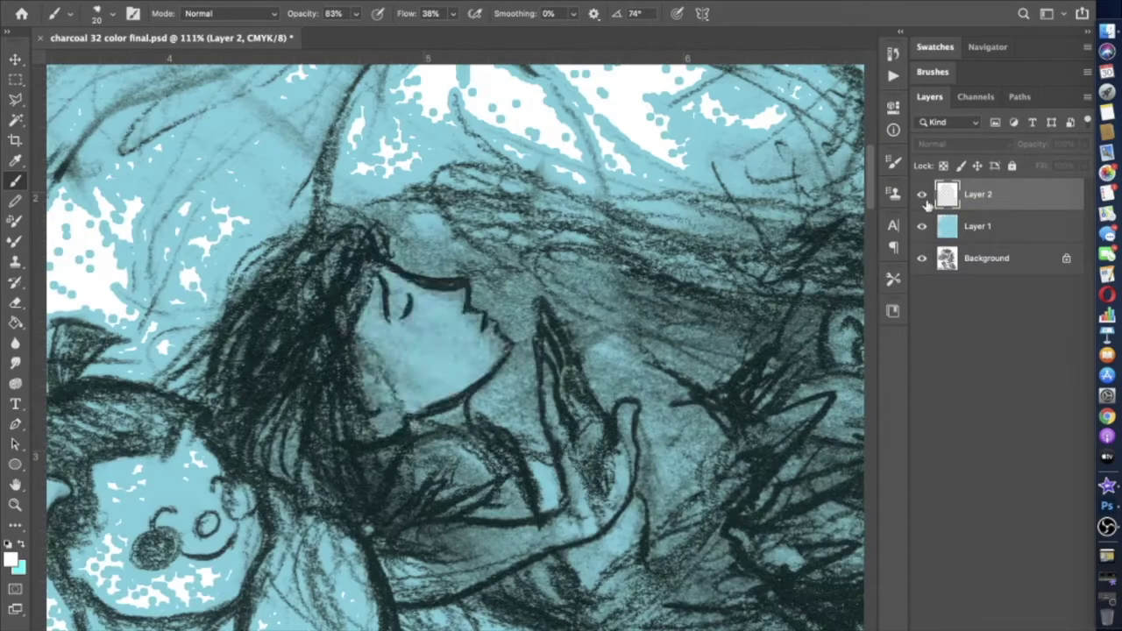
# Step: Outline and fill the middle flying figure's face in white, keeping the dark eye, brow and mouth lines clear
pyautogui.hscroll(5, 501, 442)
pyautogui.scroll(3, 501, 441)
pyautogui.scroll(3, 675, 416)
pyautogui.moveTo(422, 452)
pyautogui.mouseDown()
pyautogui.moveTo(364, 421)
pyautogui.moveTo(398, 344)
pyautogui.moveTo(457, 311)
pyautogui.moveTo(491, 308)
pyautogui.moveTo(574, 353)
pyautogui.moveTo(539, 320)
pyautogui.moveTo(561, 329)
pyautogui.moveTo(472, 331)
pyautogui.moveTo(539, 379)
pyautogui.moveTo(502, 375)
pyautogui.moveTo(480, 358)
pyautogui.moveTo(482, 452)
pyautogui.moveTo(492, 399)
pyautogui.moveTo(508, 394)
pyautogui.moveTo(547, 431)
pyautogui.mouseUp()
pyautogui.moveTo(559, 388); pyautogui.dragTo(563, 480)
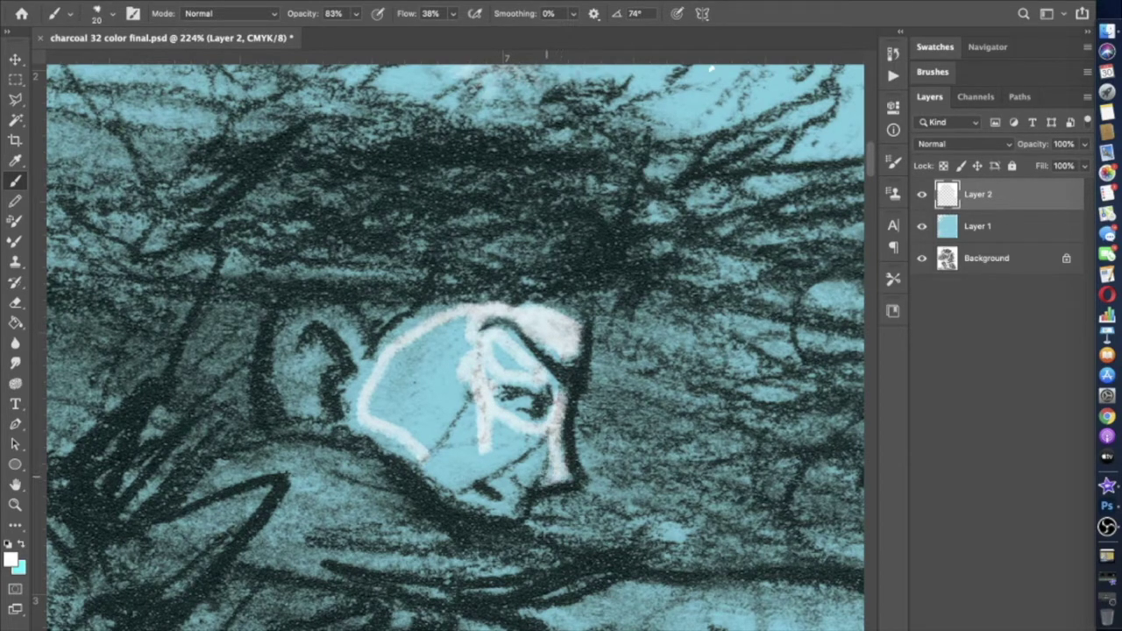
pyautogui.moveTo(512, 513)
pyautogui.mouseDown()
pyautogui.moveTo(387, 436)
pyautogui.moveTo(455, 330)
pyautogui.moveTo(482, 372)
pyautogui.moveTo(452, 417)
pyautogui.moveTo(391, 377)
pyautogui.moveTo(430, 348)
pyautogui.mouseUp()
pyautogui.moveTo(381, 379)
pyautogui.mouseDown()
pyautogui.moveTo(412, 439)
pyautogui.moveTo(509, 482)
pyautogui.moveTo(552, 465)
pyautogui.moveTo(447, 465)
pyautogui.moveTo(464, 419)
pyautogui.moveTo(526, 429)
pyautogui.moveTo(517, 451)
pyautogui.mouseUp()
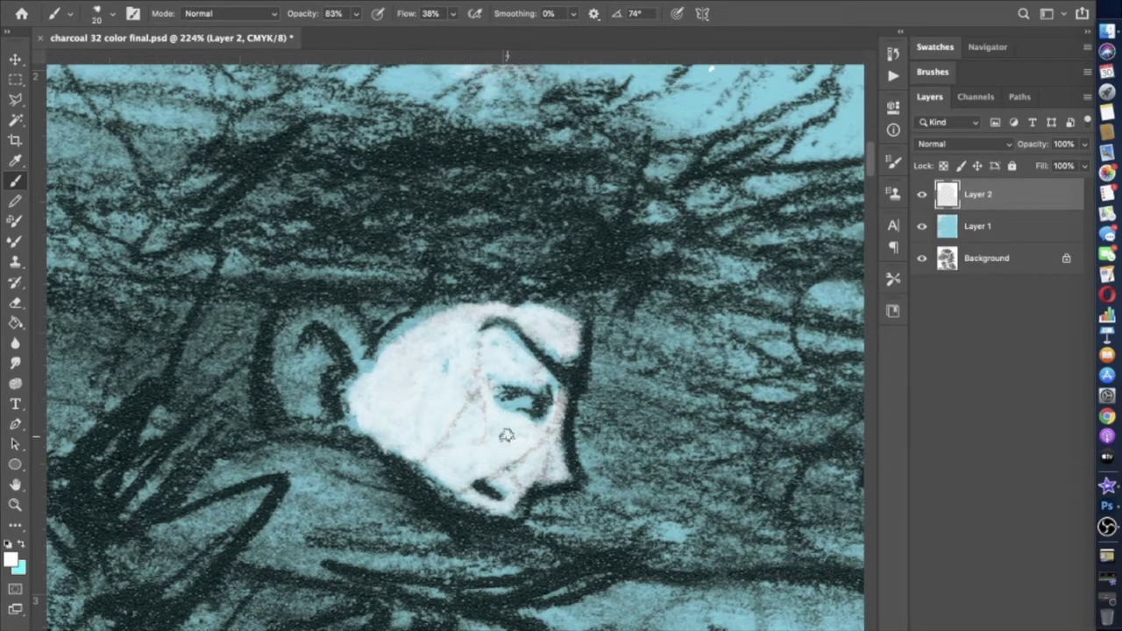
# Step: Hide the cyan Layer 1 and toggle Layer 2 to compare the white painting with the bare drawing
pyautogui.scroll(-10, 517, 452)
pyautogui.click(921, 226)
pyautogui.scroll(3, 412, 482)
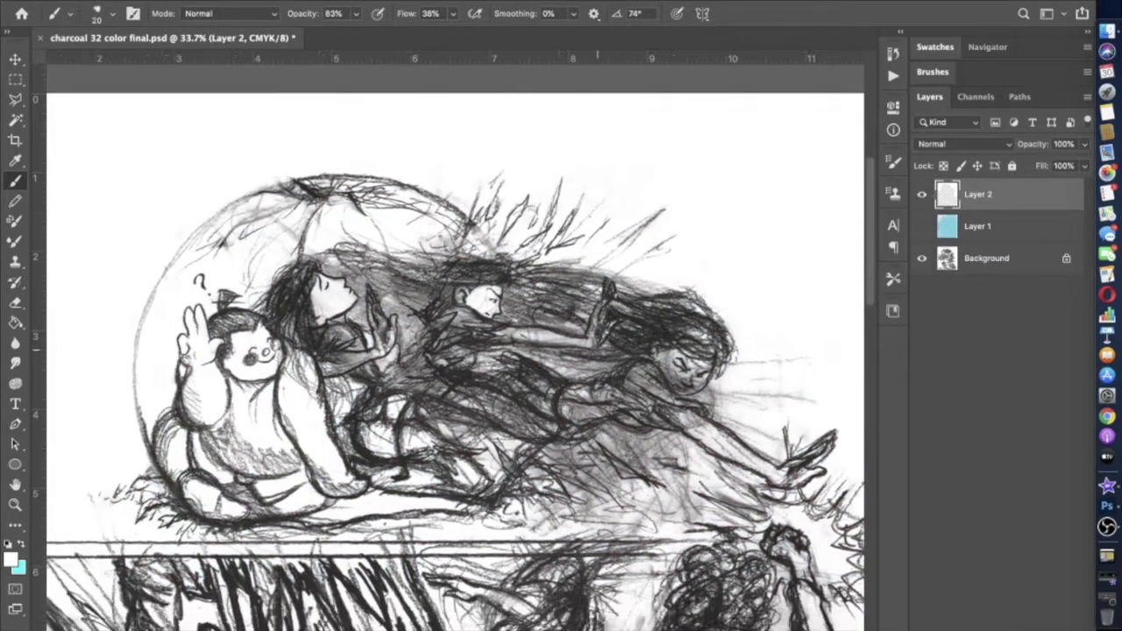
pyautogui.click(921, 195)
pyautogui.click(921, 195)
pyautogui.click(921, 194)
pyautogui.click(922, 194)
# Step: Paint white over the middle figure's outstretched forearm up to the wrist of the raised hand
pyautogui.moveTo(761, 240); pyautogui.dragTo(633, 285)
pyautogui.scroll(8, 474, 364)
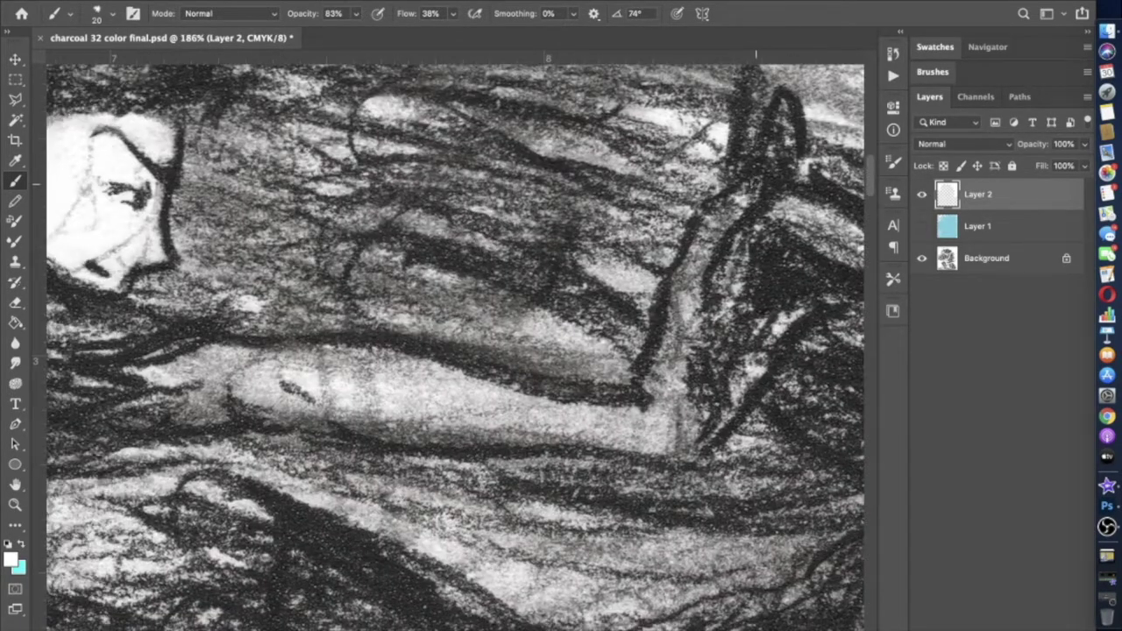
pyautogui.moveTo(756, 175)
pyautogui.mouseDown()
pyautogui.moveTo(703, 250)
pyautogui.moveTo(663, 399)
pyautogui.moveTo(638, 443)
pyautogui.moveTo(487, 409)
pyautogui.moveTo(526, 437)
pyautogui.moveTo(219, 394)
pyautogui.moveTo(254, 363)
pyautogui.moveTo(276, 398)
pyautogui.moveTo(329, 390)
pyautogui.moveTo(385, 359)
pyautogui.moveTo(491, 394)
pyautogui.moveTo(517, 429)
pyautogui.moveTo(408, 431)
pyautogui.moveTo(312, 363)
pyautogui.moveTo(478, 421)
pyautogui.moveTo(342, 382)
pyautogui.moveTo(406, 386)
pyautogui.moveTo(444, 422)
pyautogui.mouseUp()
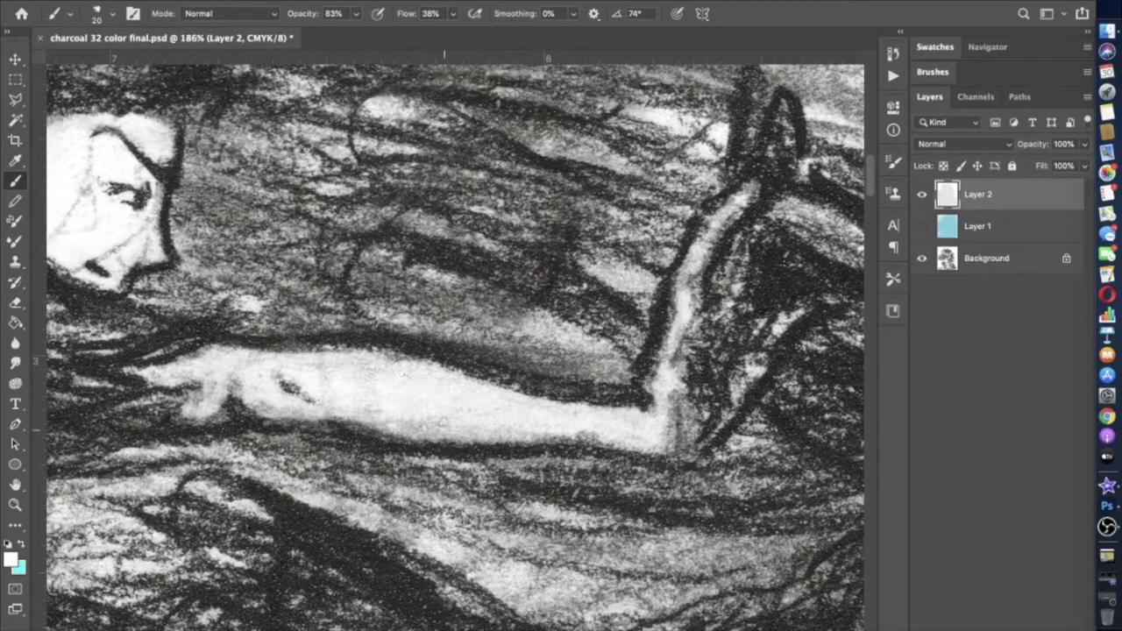
# Step: Brush white highlights into the thumb and raised fingers of the middle figure's outstretched hand
pyautogui.scroll(3, 554, 415)
pyautogui.hscroll(5, 554, 415)
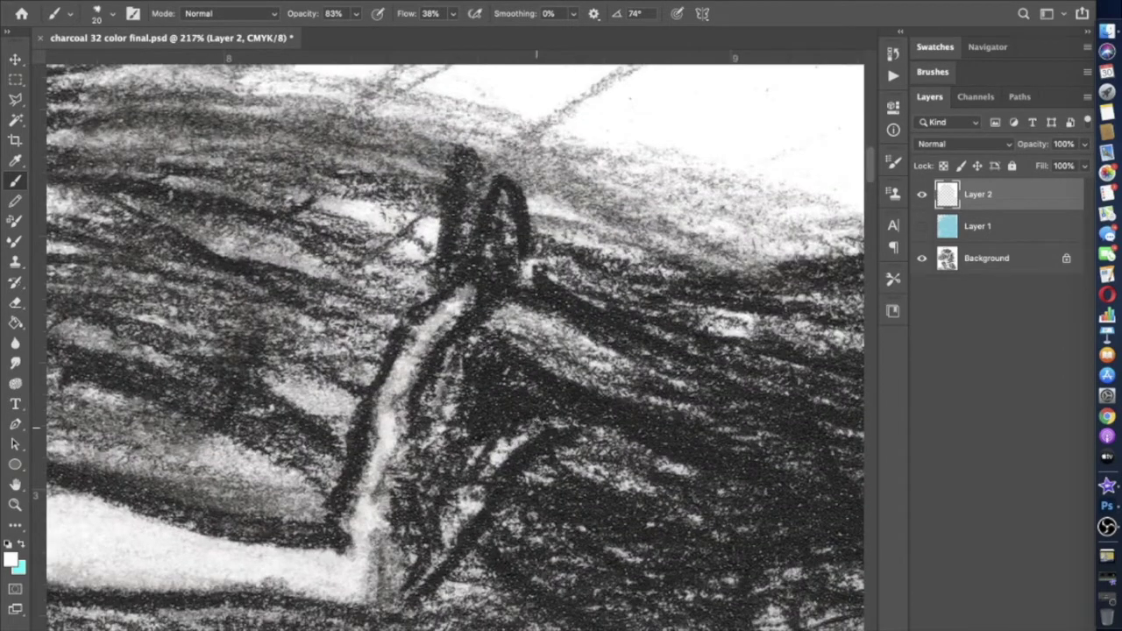
pyautogui.moveTo(552, 417); pyautogui.dragTo(460, 486)
pyautogui.scroll(-2, 463, 412)
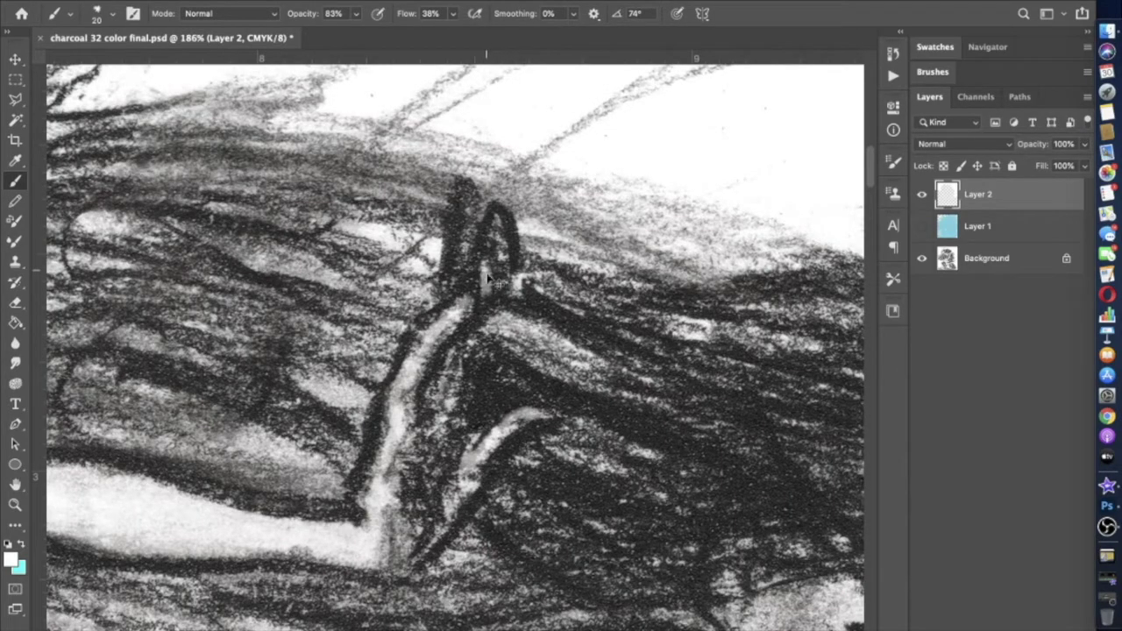
pyautogui.scroll(1, 503, 258)
pyautogui.moveTo(469, 181); pyautogui.dragTo(468, 235)
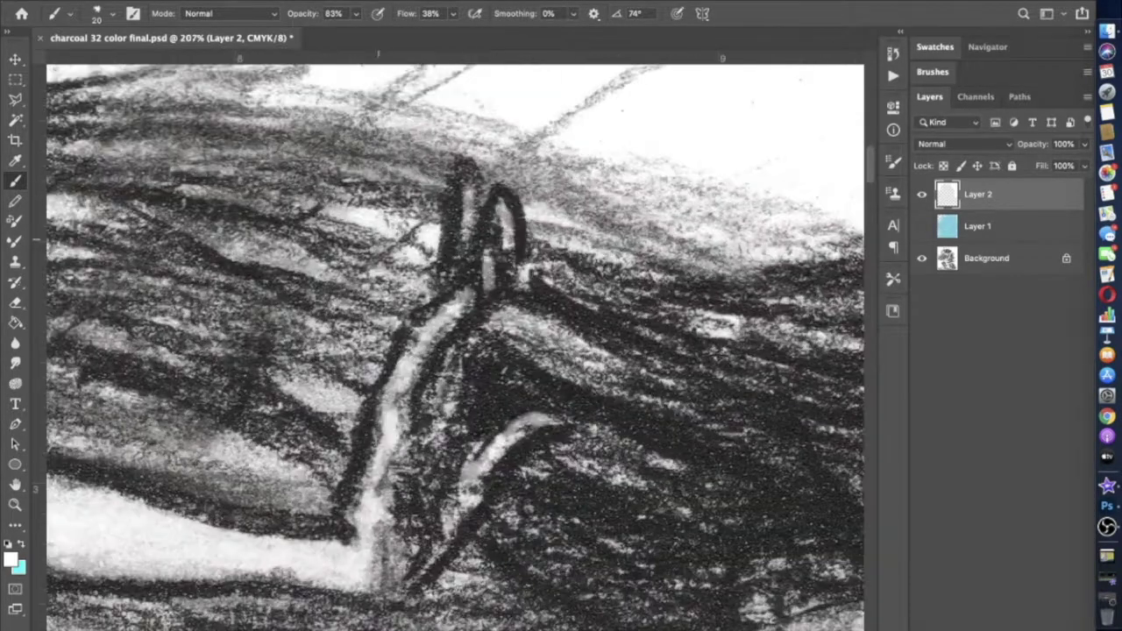
# Step: Compare Layer 2 on and off, and soften the white on the first face and the outstretched arm with the Eraser at 43% opacity
pyautogui.scroll(-10, 478, 272)
pyautogui.click(921, 195)
pyautogui.click(921, 195)
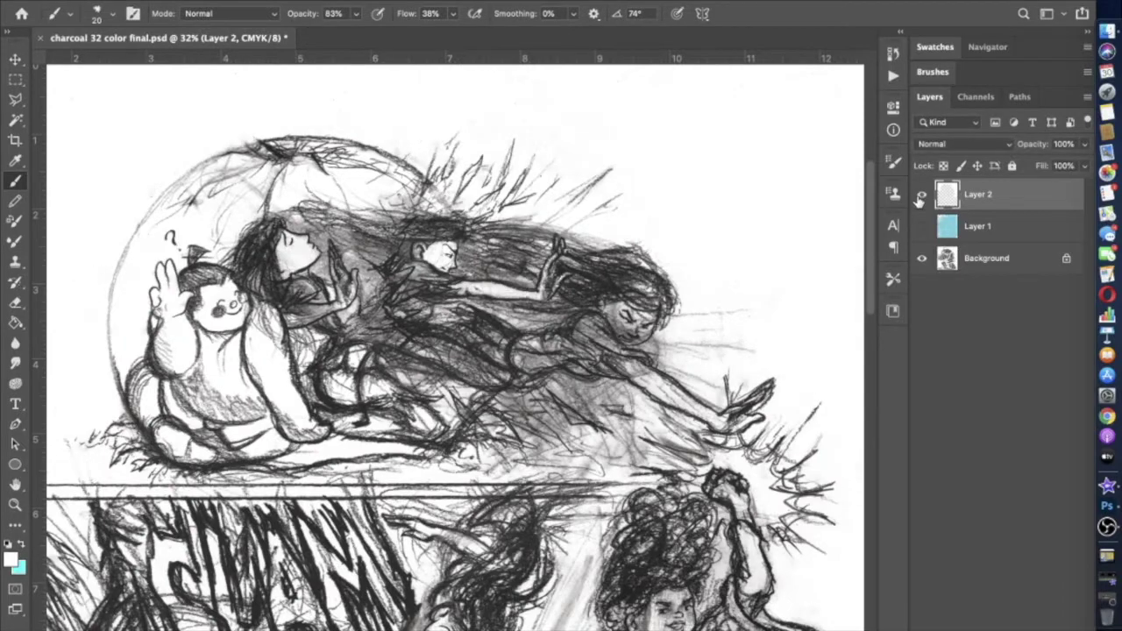
pyautogui.click(15, 304)
pyautogui.click(293, 14)
pyautogui.click(253, 33)
pyautogui.click(98, 15)
pyautogui.moveTo(300, 247); pyautogui.dragTo(286, 270)
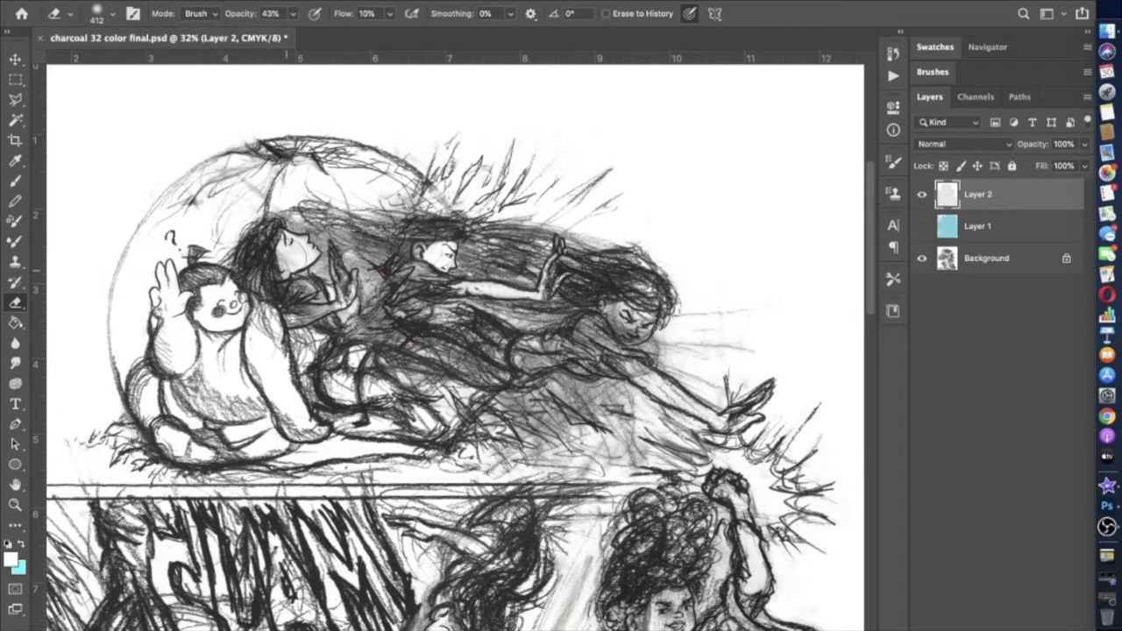
pyautogui.moveTo(550, 283); pyautogui.dragTo(491, 293)
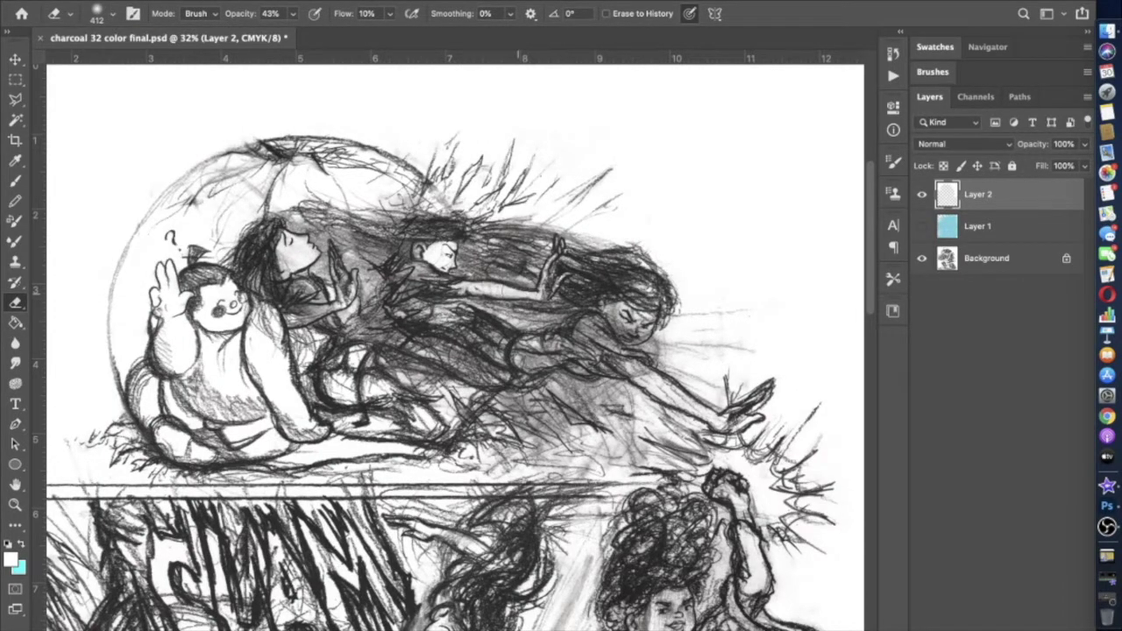
# Step: Return to the 20 px Brush, undo the first strokes on the diving figure's face, and repaint the face in white around its features
pyautogui.click(14, 182)
pyautogui.scroll(9, 670, 305)
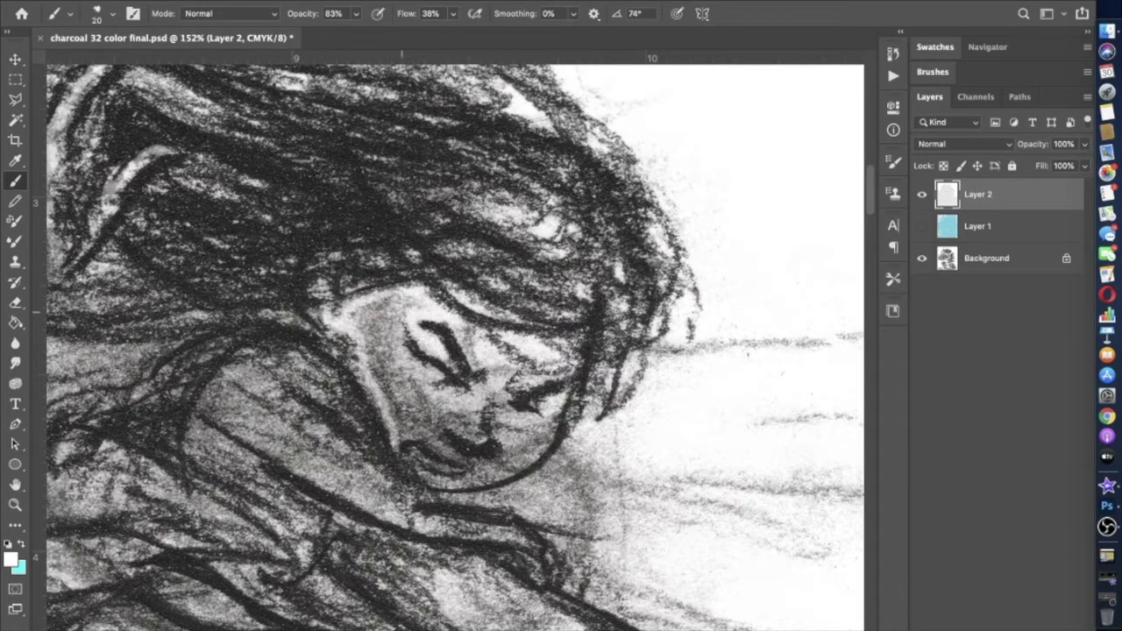
pyautogui.press('super+z')
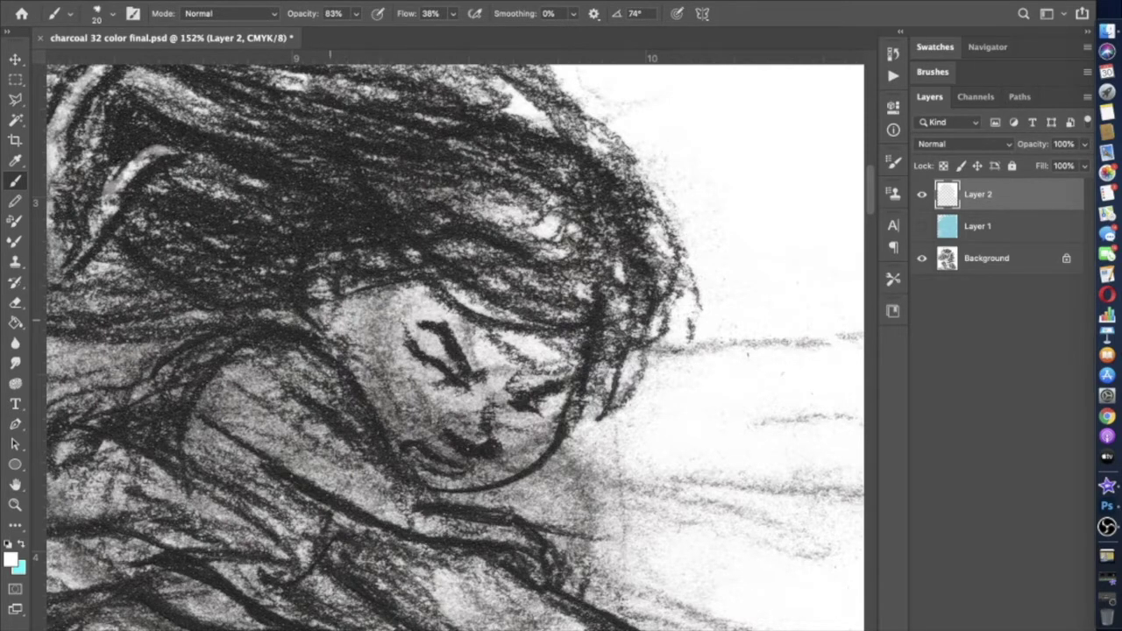
pyautogui.moveTo(329, 315); pyautogui.dragTo(420, 294)
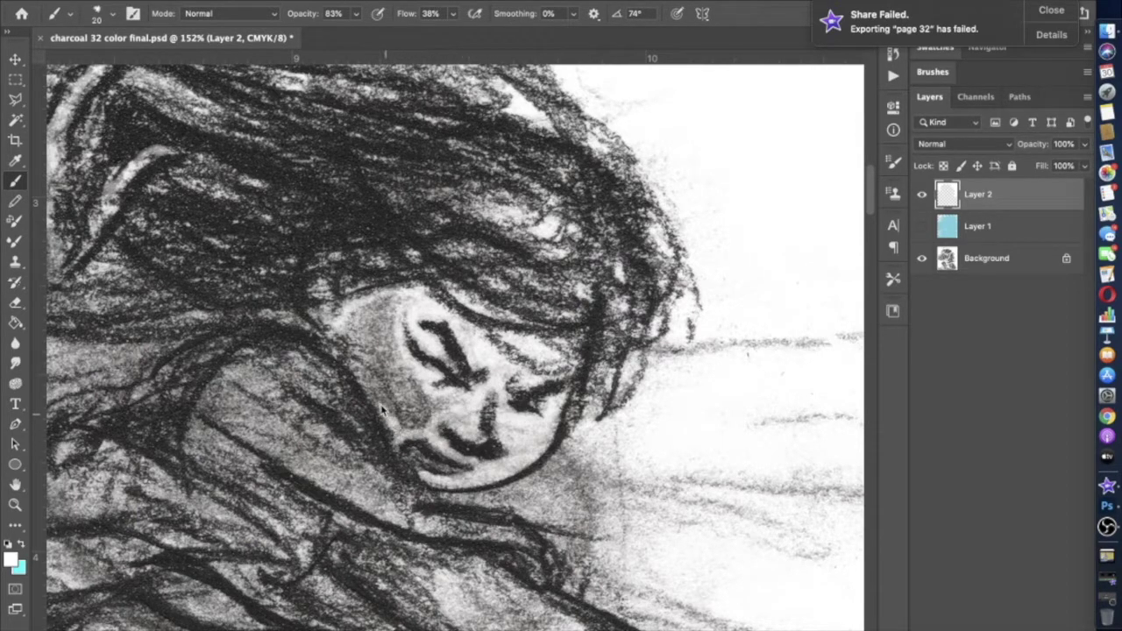
pyautogui.moveTo(365, 377)
pyautogui.mouseDown()
pyautogui.moveTo(356, 345)
pyautogui.moveTo(364, 320)
pyautogui.moveTo(403, 300)
pyautogui.moveTo(401, 423)
pyautogui.moveTo(409, 434)
pyautogui.moveTo(385, 379)
pyautogui.moveTo(422, 420)
pyautogui.moveTo(412, 381)
pyautogui.moveTo(442, 412)
pyautogui.moveTo(432, 412)
pyautogui.moveTo(466, 408)
pyautogui.moveTo(461, 415)
pyautogui.moveTo(376, 381)
pyautogui.moveTo(390, 372)
pyautogui.moveTo(398, 395)
pyautogui.moveTo(386, 337)
pyautogui.mouseUp()
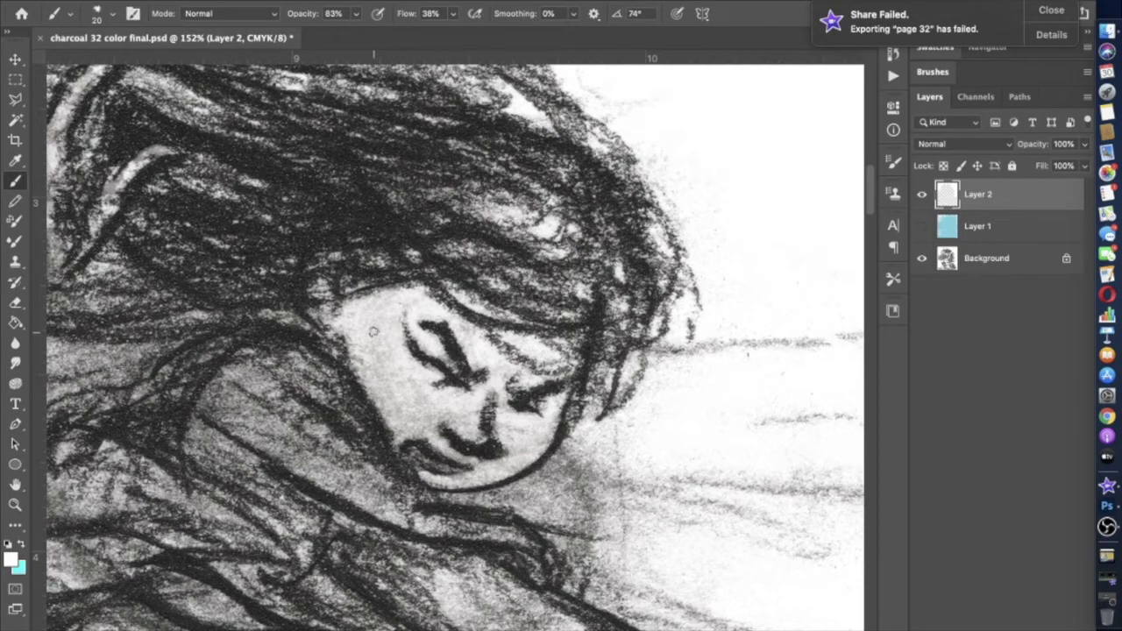
# Step: Set the brush to 9 px and touch up the white edge beside the diving figure's mouth
pyautogui.scroll(5, 373, 332)
pyautogui.scroll(-2, 373, 332)
pyautogui.click(113, 14)
pyautogui.moveTo(97, 63); pyautogui.dragTo(90, 63)
pyautogui.moveTo(392, 489); pyautogui.dragTo(387, 490)
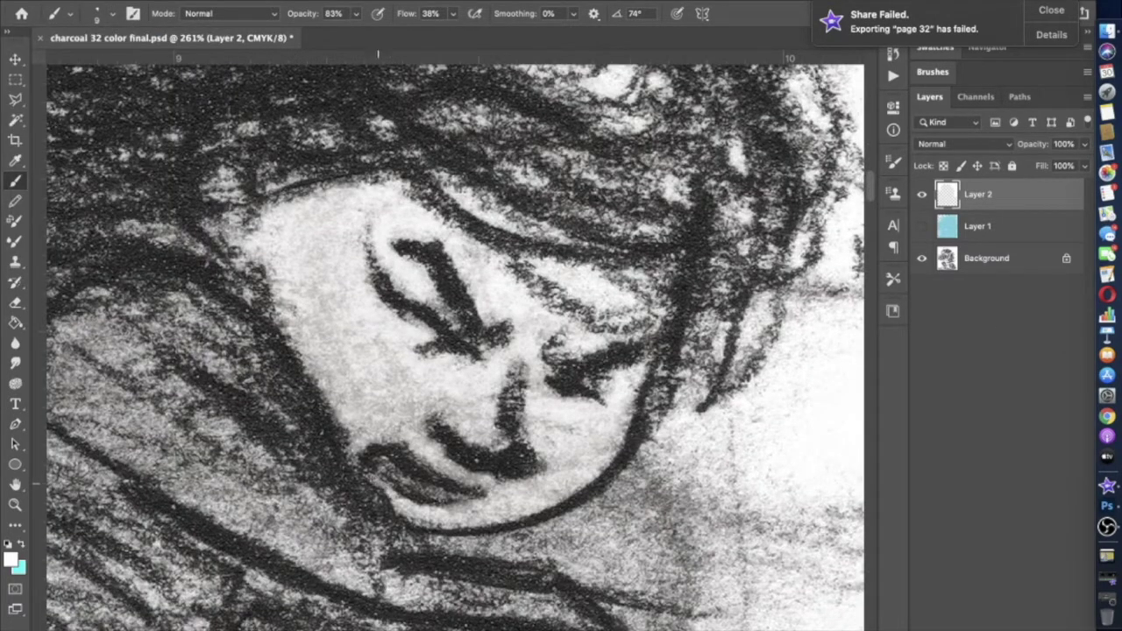
pyautogui.scroll(2, 460, 365)
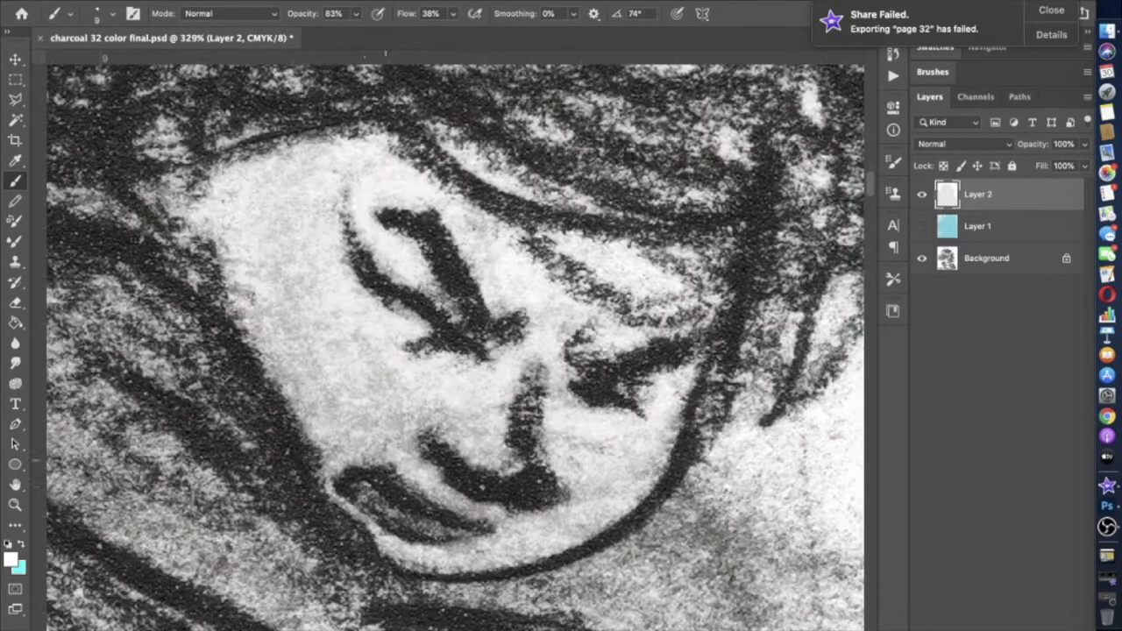
# Step: Switch to the Eraser, lower its opacity to 34%, and lightly soften the white on the diving figure's face
pyautogui.scroll(-8, 447, 532)
pyautogui.press('e')
pyautogui.click(113, 14)
pyautogui.click(293, 14)
pyautogui.click(411, 403)
pyautogui.scroll(-3, 461, 358)
pyautogui.press('3')
pyautogui.press('4')
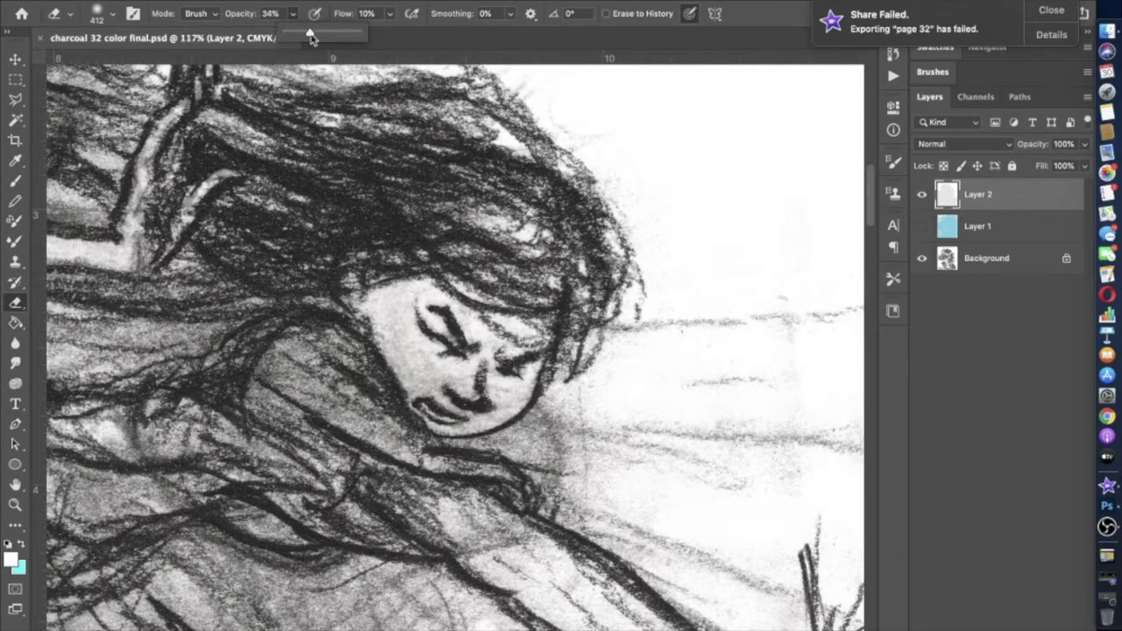
pyautogui.scroll(5, 460, 359)
# Step: Return to the Brush at 25 px and 21% opacity and lightly touch up the white on the diving figure's face
pyautogui.press('b')
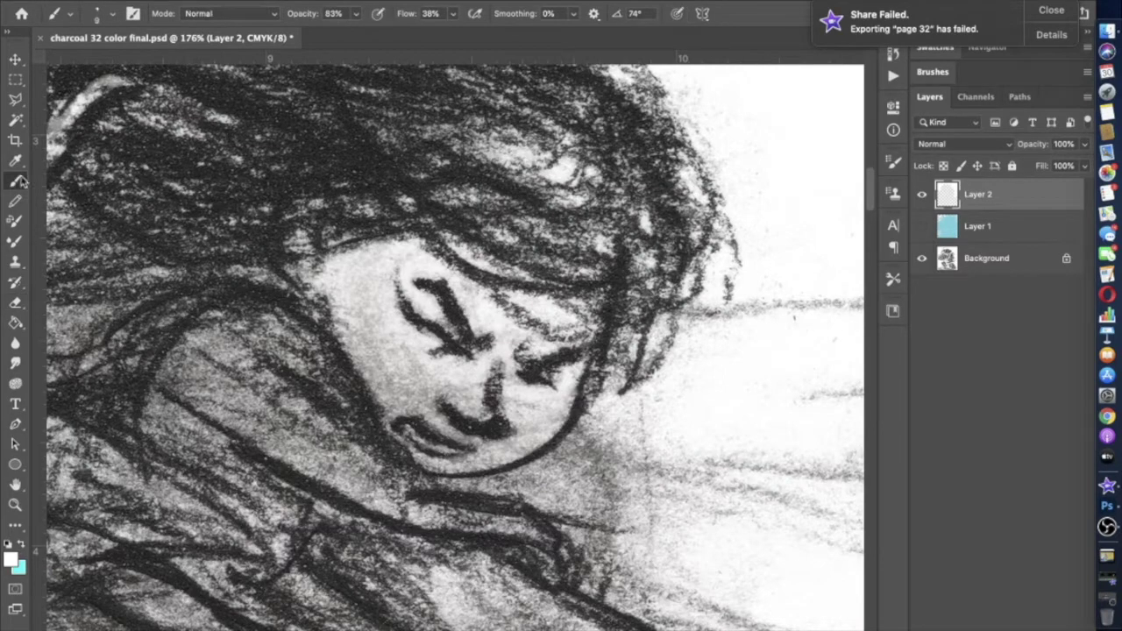
pyautogui.click(98, 13)
pyautogui.write('23')
pyautogui.press('Return')
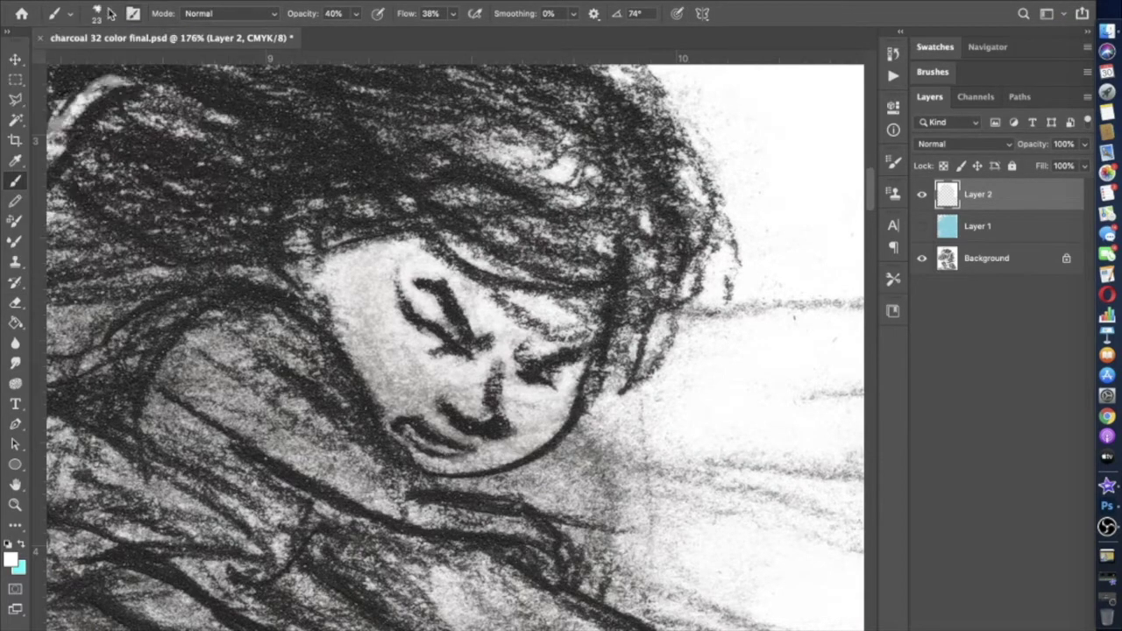
pyautogui.click(111, 13)
pyautogui.moveTo(98, 63); pyautogui.dragTo(102, 62)
pyautogui.click(356, 13)
pyautogui.moveTo(355, 36); pyautogui.dragTo(340, 36)
pyautogui.click(111, 13)
pyautogui.moveTo(94, 64); pyautogui.dragTo(102, 63)
pyautogui.click(528, 421)
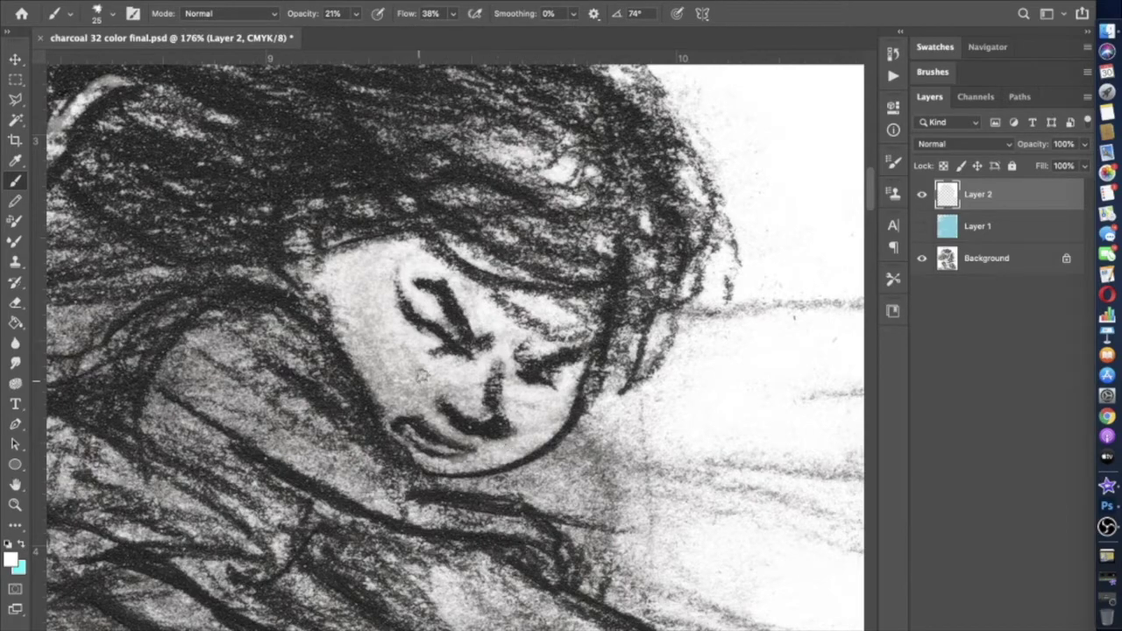
# Step: Compare Layer 2 on and off, raise the brush opacity to 37%, and add a light white stroke on the diving figure's body
pyautogui.scroll(-10, 529, 414)
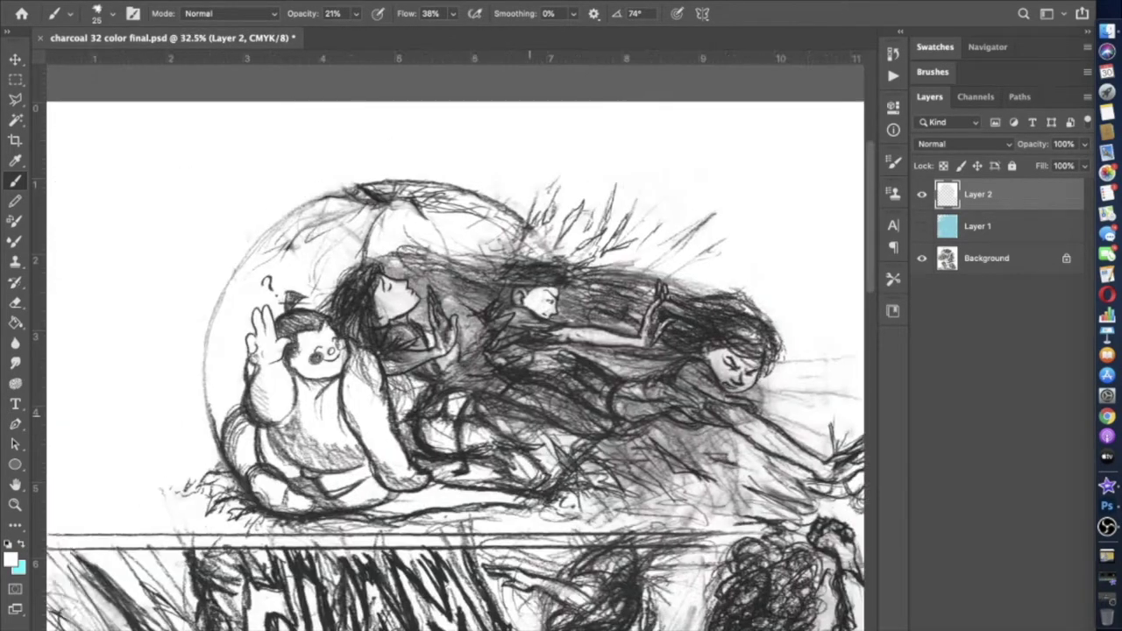
pyautogui.hscroll(2, 529, 414)
pyautogui.click(920, 195)
pyautogui.click(920, 195)
pyautogui.scroll(2, 553, 279)
pyautogui.scroll(4, 854, 389)
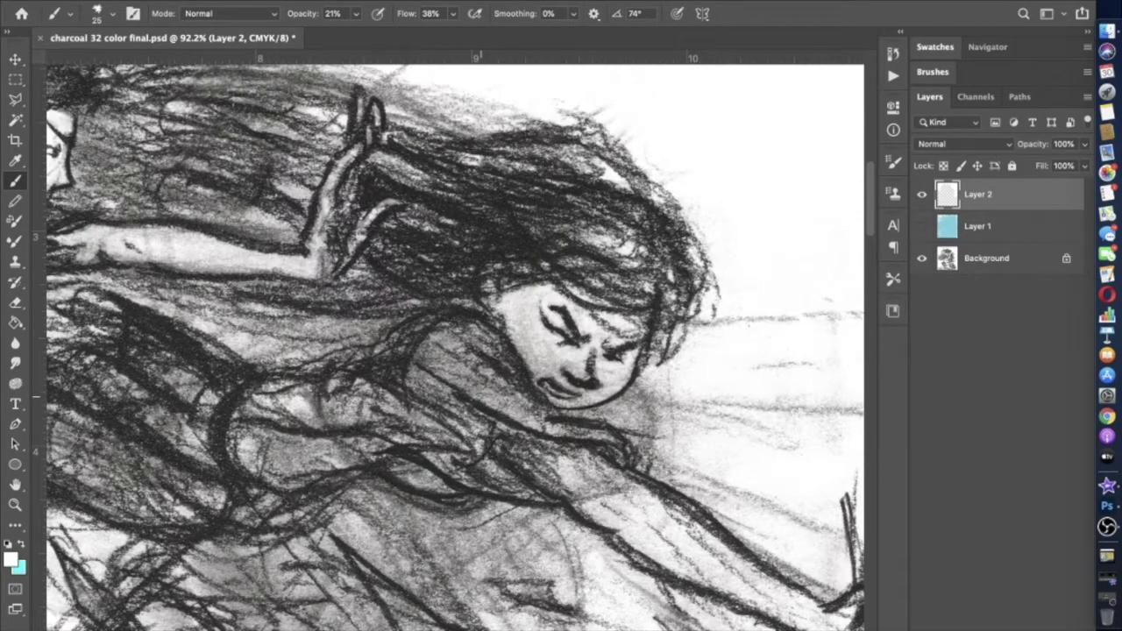
pyautogui.moveTo(356, 13); pyautogui.dragTo(368, 37)
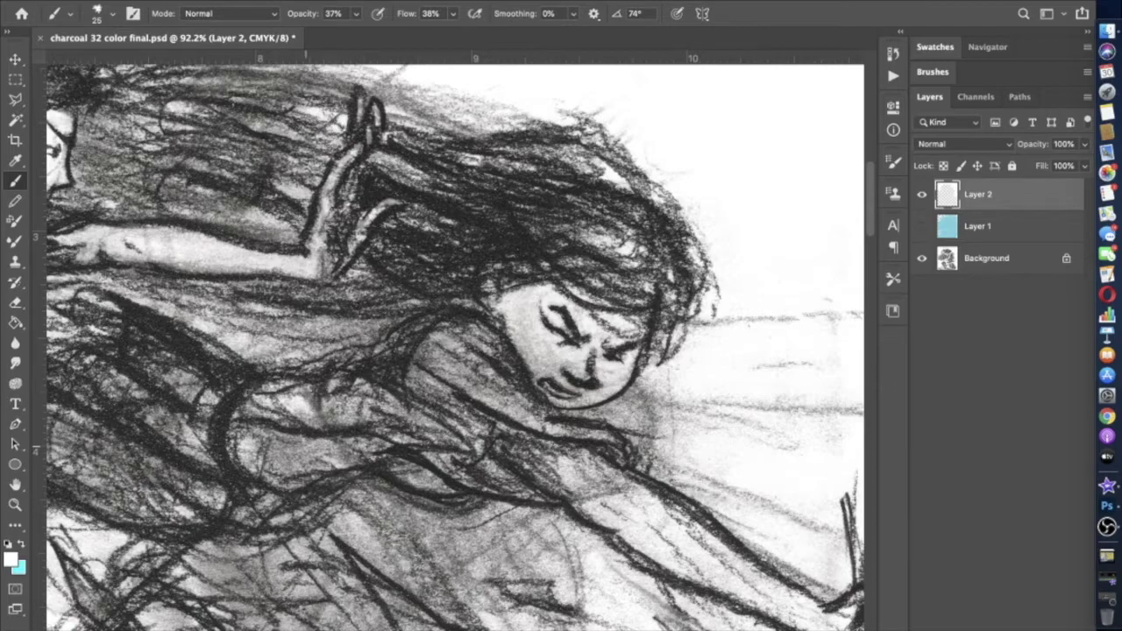
pyautogui.moveTo(304, 449); pyautogui.dragTo(265, 442)
# Step: Brush light white over the long-haired figure's raised forearm on Layer 2, raising the brush opacity to 48%
pyautogui.scroll(-2, 305, 449)
pyautogui.hscroll(-3, 305, 421)
pyautogui.scroll(3, 313, 372)
pyautogui.moveTo(424, 352)
pyautogui.mouseDown()
pyautogui.moveTo(386, 320)
pyautogui.moveTo(284, 298)
pyautogui.mouseUp()
pyautogui.scroll(-4, 473, 392)
pyautogui.scroll(2, 438, 355)
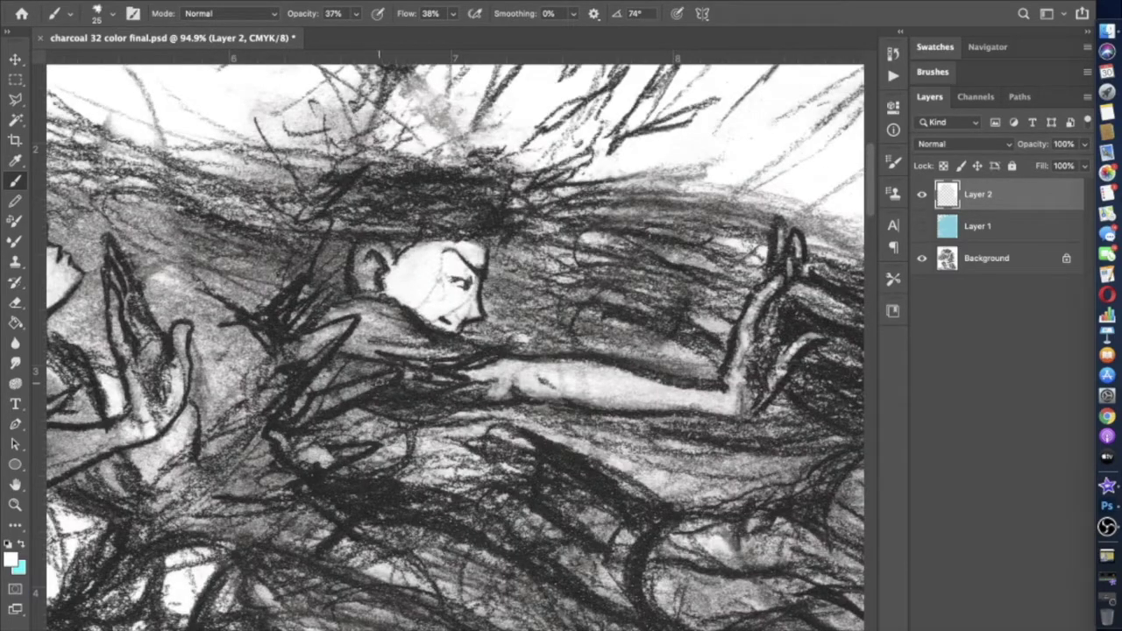
pyautogui.scroll(3, 325, 455)
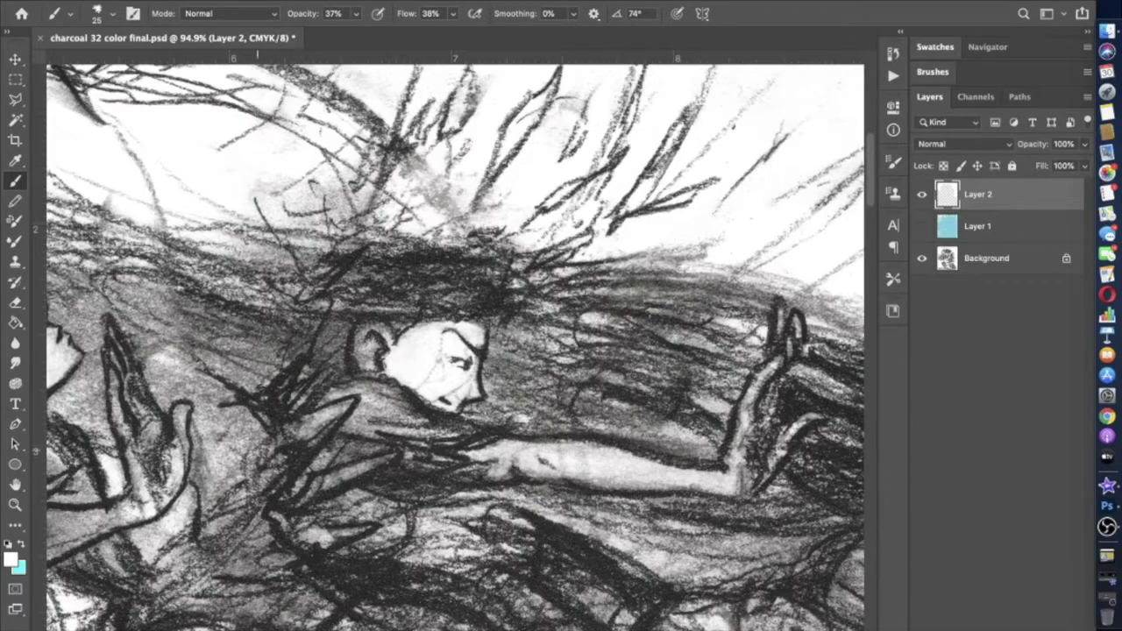
pyautogui.scroll(-7, 267, 445)
pyautogui.hscroll(-1, 298, 420)
pyautogui.scroll(1, 351, 368)
pyautogui.hscroll(-5, 385, 342)
pyautogui.scroll(2, 429, 311)
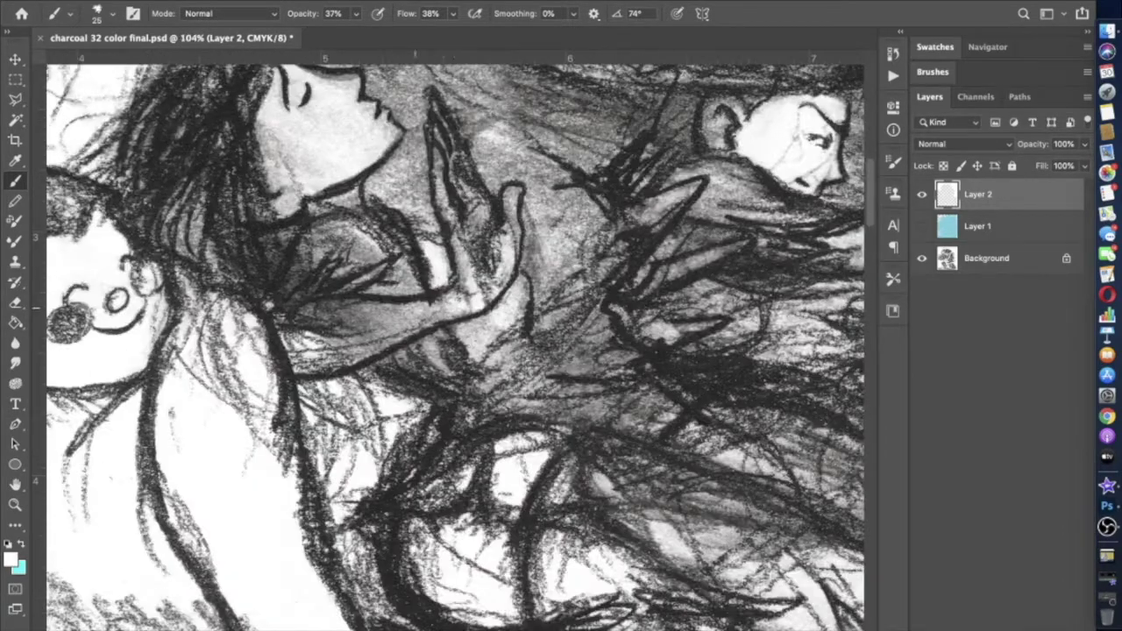
pyautogui.moveTo(318, 306)
pyautogui.mouseDown()
pyautogui.moveTo(294, 324)
pyautogui.moveTo(300, 355)
pyautogui.moveTo(351, 360)
pyautogui.mouseUp()
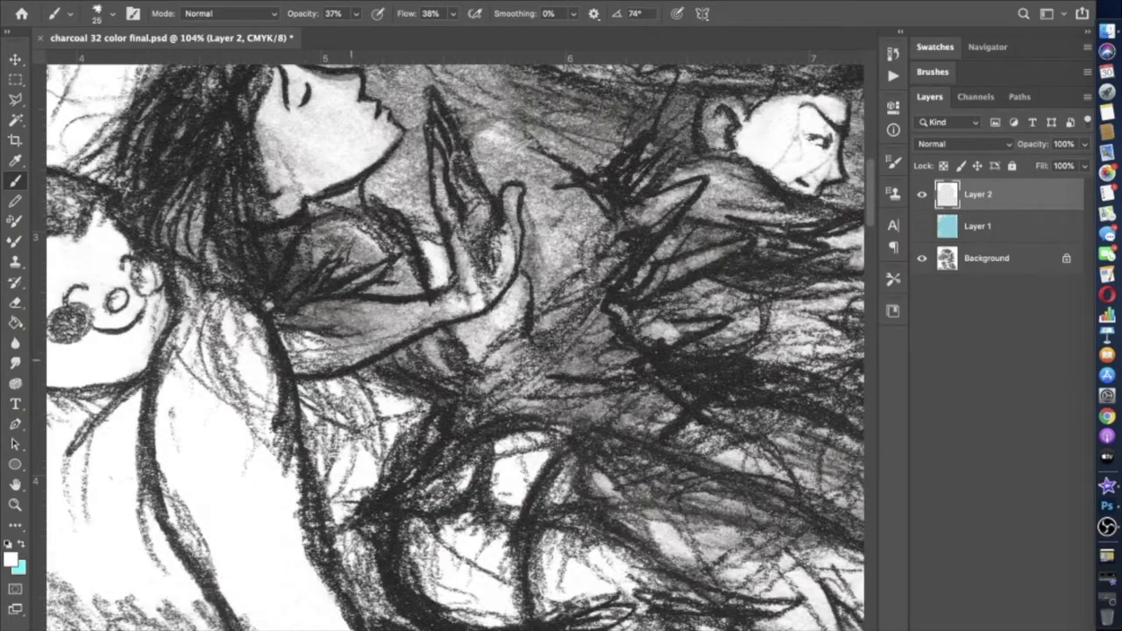
pyautogui.moveTo(355, 14); pyautogui.dragTo(365, 32)
pyautogui.moveTo(445, 301); pyautogui.dragTo(304, 313)
# Step: Set the brush to 14 px and paint light white touches on the long-haired figure's shoulder, upper arm and forearm
pyautogui.click(114, 14)
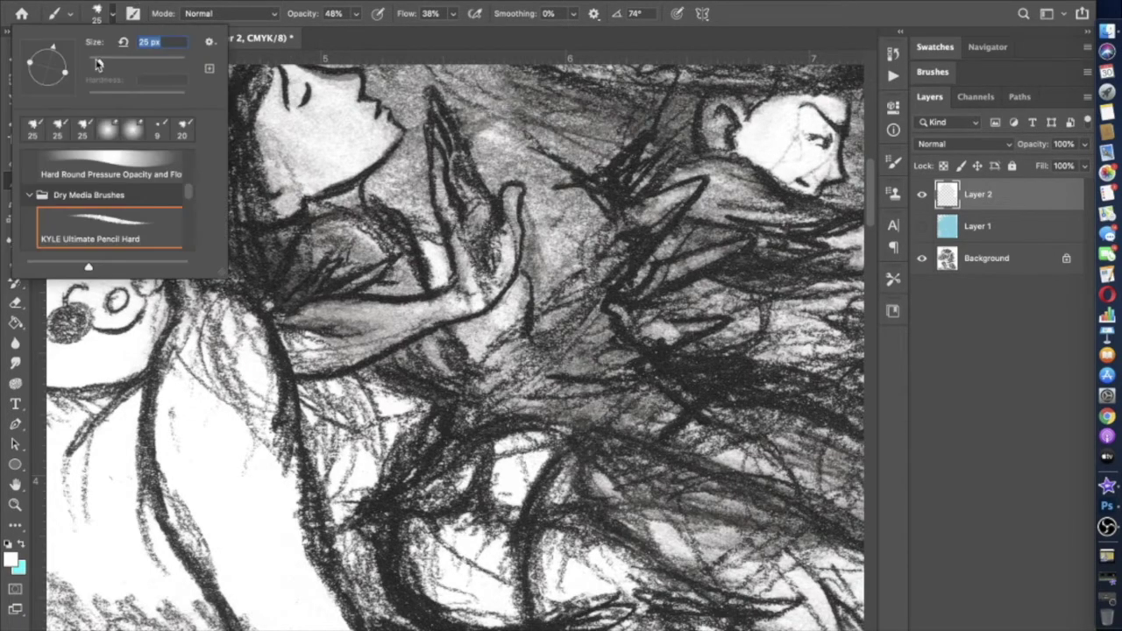
pyautogui.moveTo(106, 55); pyautogui.dragTo(100, 55)
pyautogui.scroll(5, 456, 348)
pyautogui.moveTo(335, 199); pyautogui.dragTo(265, 236)
pyautogui.moveTo(238, 195); pyautogui.dragTo(216, 232)
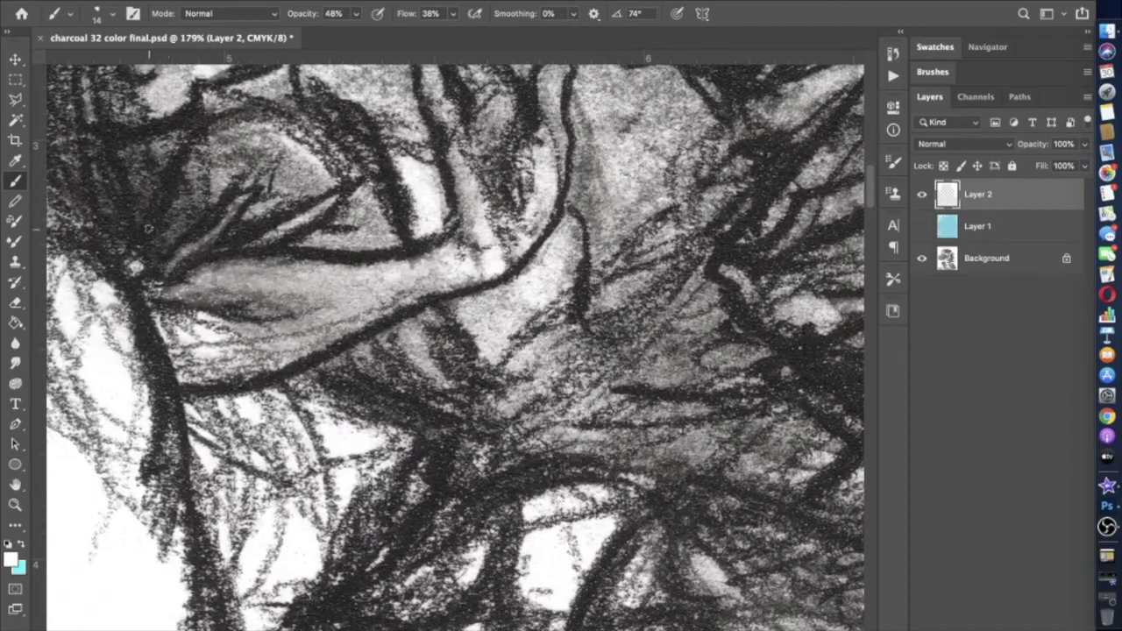
pyautogui.scroll(2, 149, 228)
pyautogui.moveTo(196, 303)
pyautogui.mouseDown()
pyautogui.moveTo(226, 254)
pyautogui.moveTo(295, 213)
pyautogui.moveTo(188, 301)
pyautogui.mouseUp()
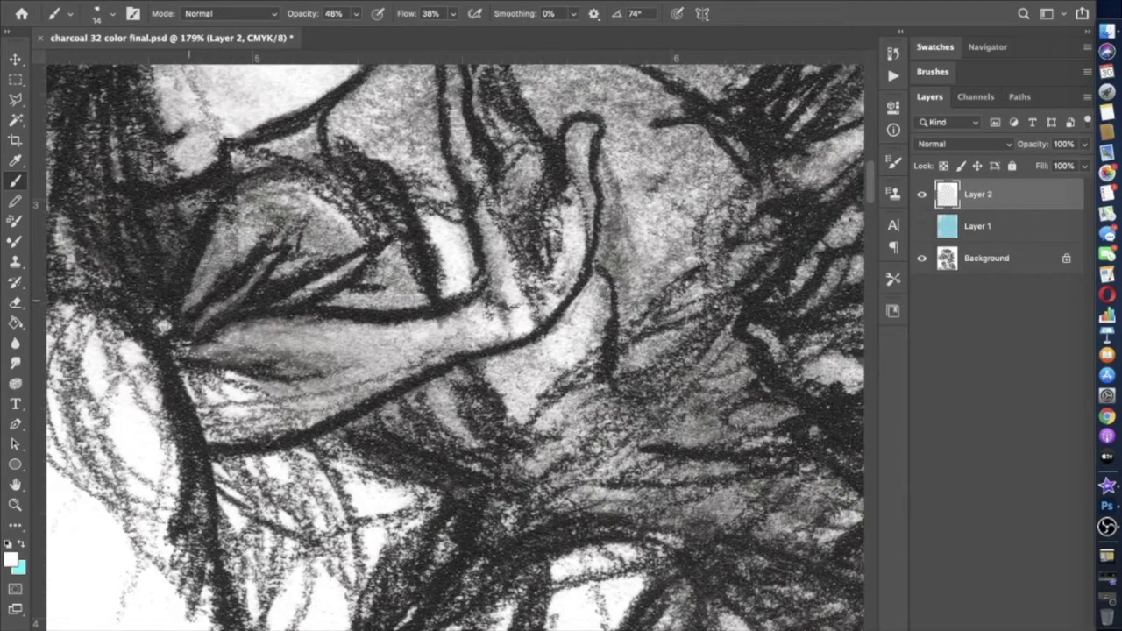
pyautogui.moveTo(275, 194)
pyautogui.mouseDown()
pyautogui.moveTo(300, 265)
pyautogui.moveTo(344, 238)
pyautogui.mouseUp()
pyautogui.scroll(-6, 456, 347)
pyautogui.scroll(4, 455, 347)
pyautogui.moveTo(383, 314); pyautogui.dragTo(415, 298)
# Step: Compare the top panel with Layer 2 hidden and shown to check the white highlights on the figures
pyautogui.scroll(-3, 456, 347)
pyautogui.scroll(-3, 434, 360)
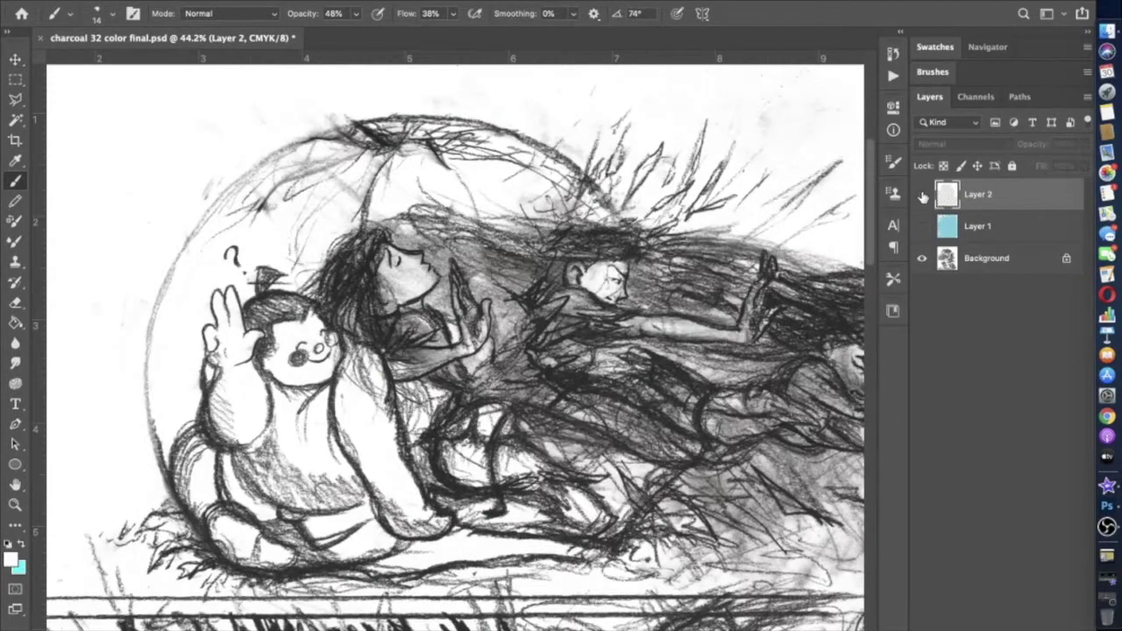
pyautogui.click(15, 302)
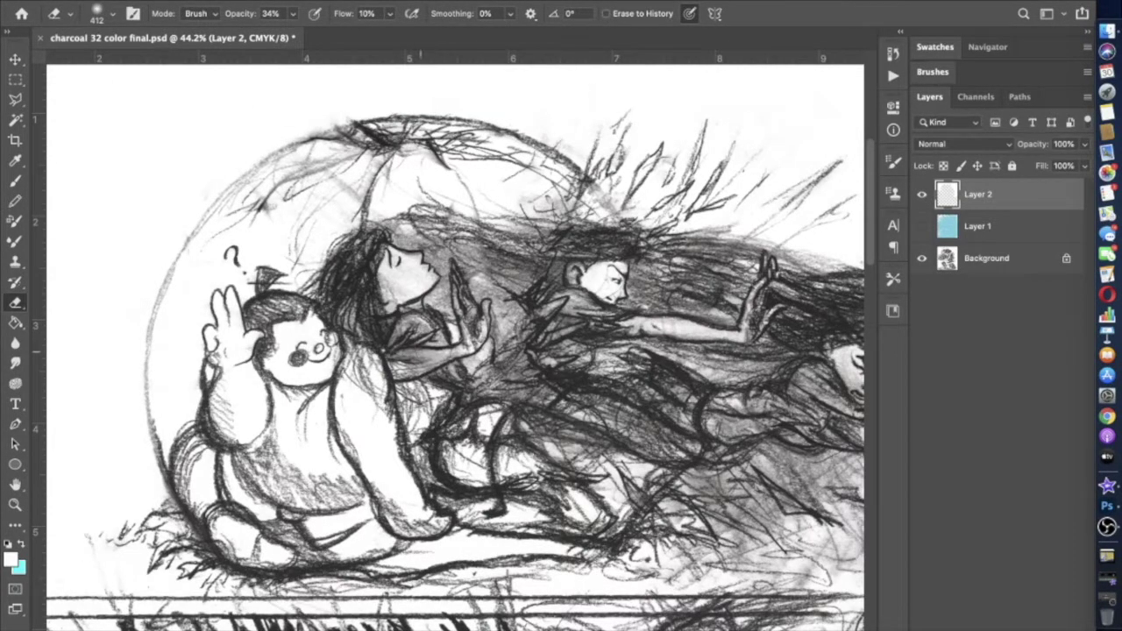
pyautogui.click(922, 195)
pyautogui.click(922, 195)
pyautogui.click(922, 194)
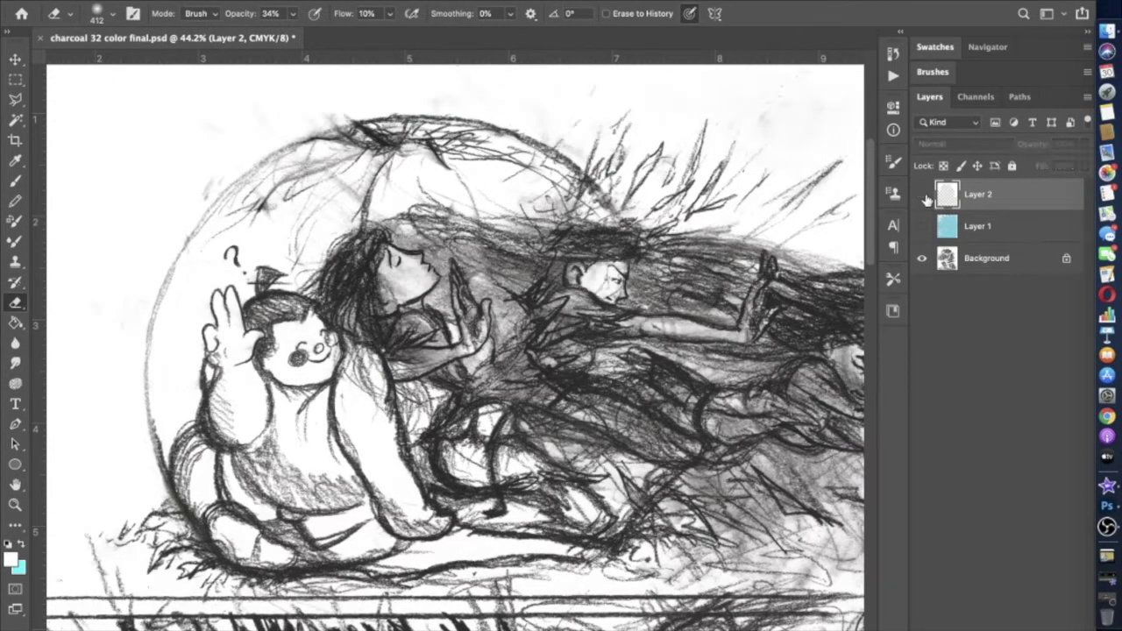
pyautogui.click(922, 195)
pyautogui.click(922, 194)
pyautogui.click(922, 195)
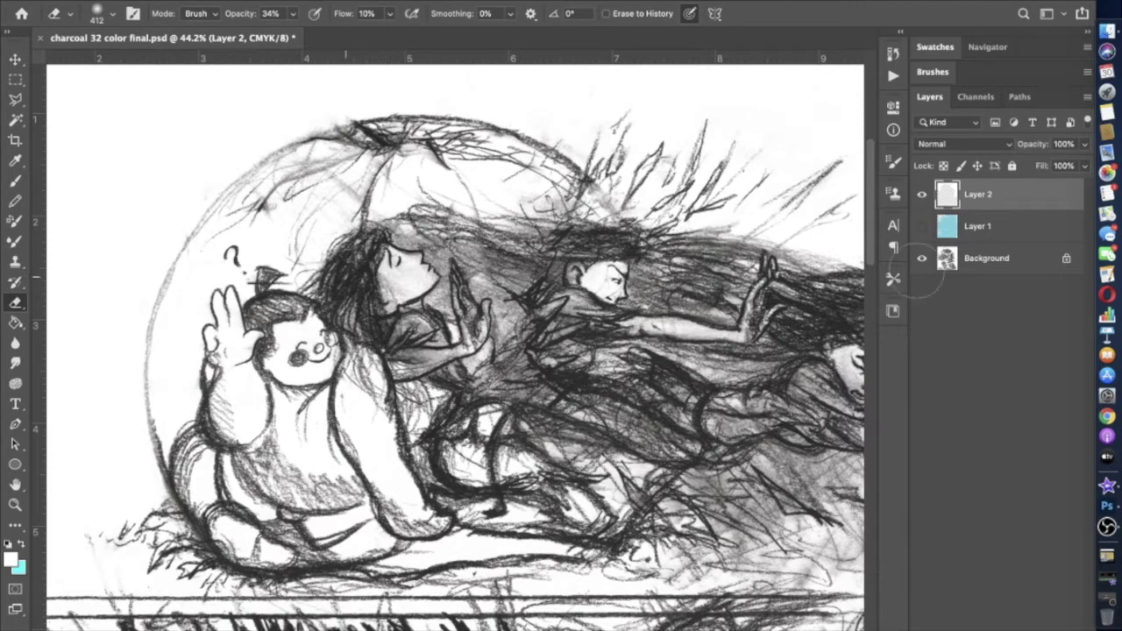
pyautogui.click(922, 195)
pyautogui.click(922, 194)
# Step: Examine the top and middle panels and the border strip that separates them
pyautogui.hscroll(3, 673, 391)
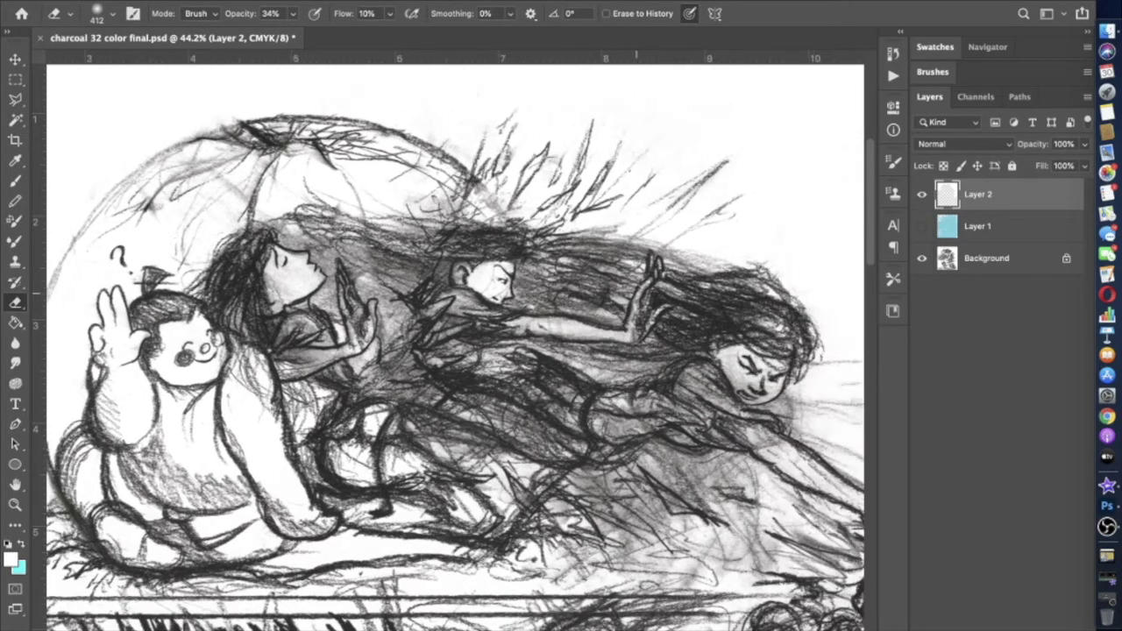
pyautogui.hscroll(2, 636, 316)
pyautogui.scroll(-1, 640, 320)
pyautogui.scroll(-4, 681, 441)
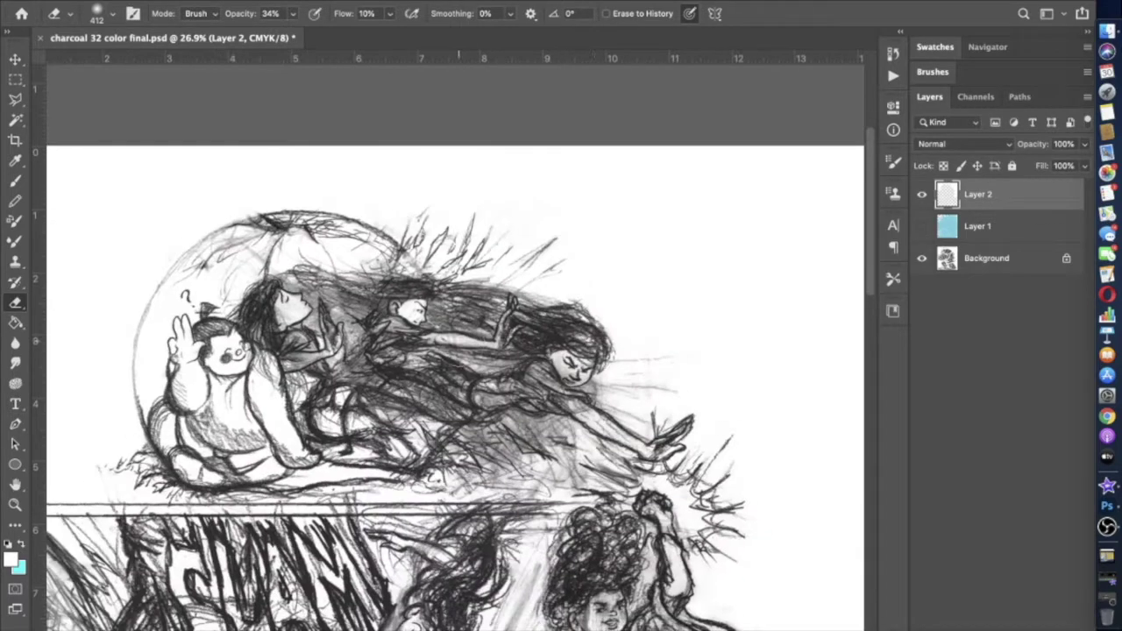
pyautogui.hscroll(-3, 456, 350)
pyautogui.scroll(-3, 456, 350)
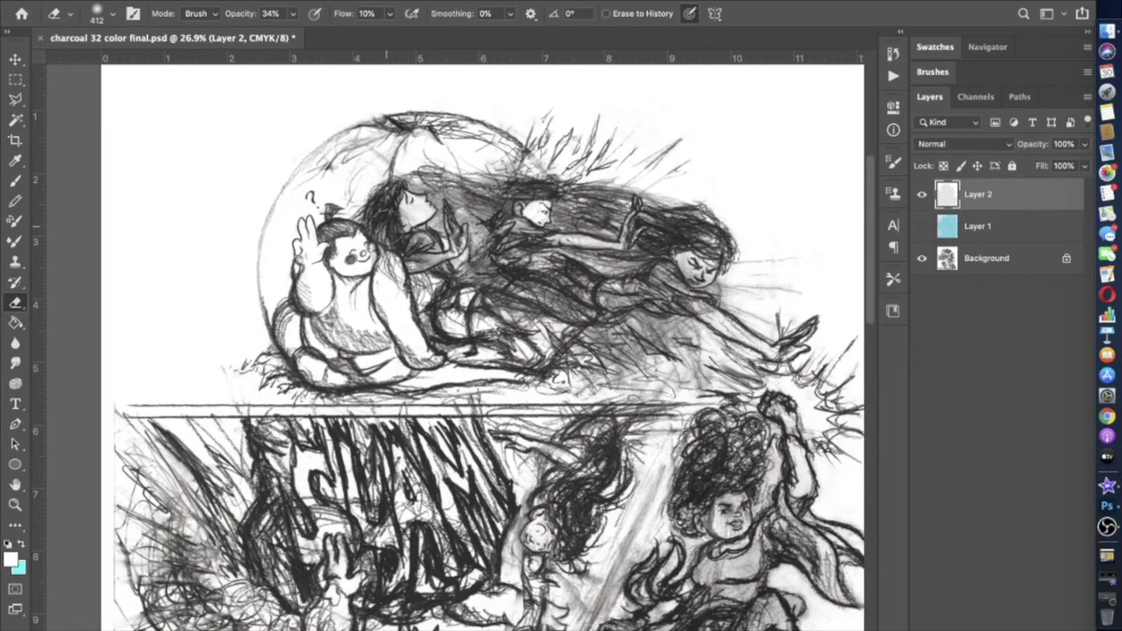
pyautogui.scroll(-3, 189, 301)
pyautogui.scroll(3, 190, 301)
pyautogui.scroll(-5, 189, 301)
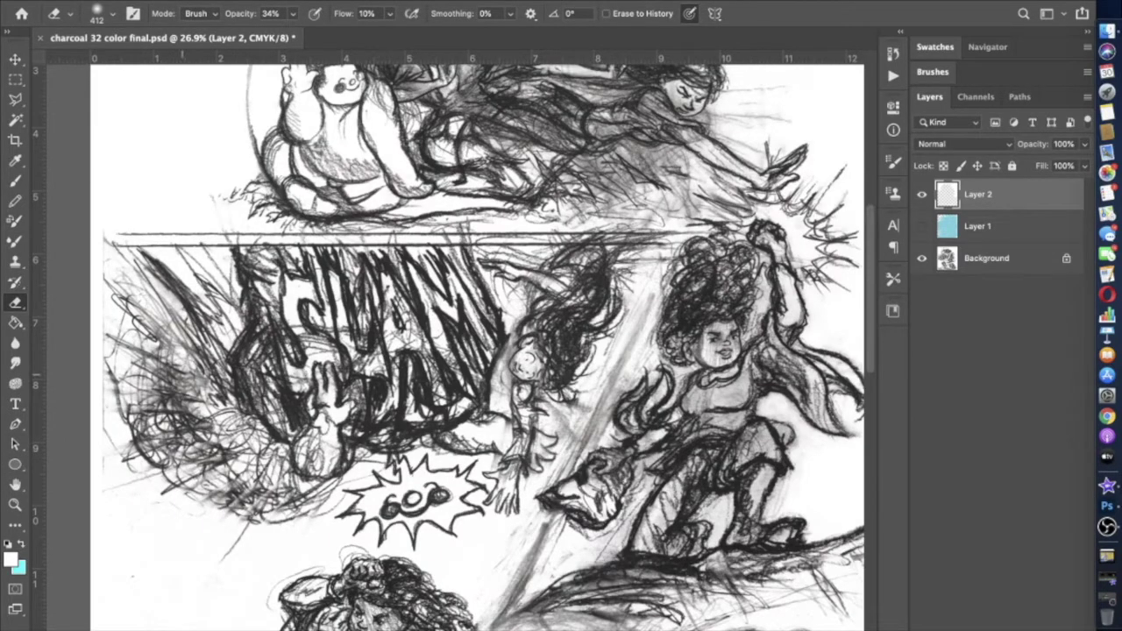
# Step: Draw a white-filled rectangle about 5707 by 149 px over the horizontal border strip between the top and middle panels
pyautogui.scroll(3, 473, 342)
pyautogui.hscroll(1, 473, 342)
pyautogui.rightClick(15, 464)
pyautogui.click(88, 523)
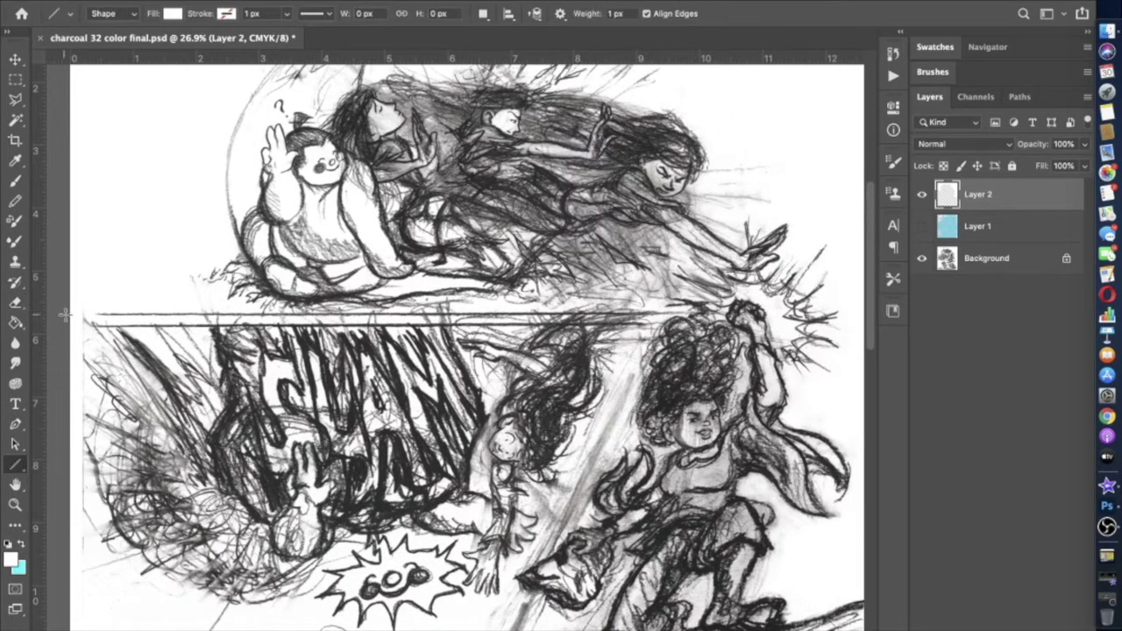
pyautogui.rightClick(14, 463)
pyautogui.click(46, 462)
pyautogui.scroll(-2, 114, 405)
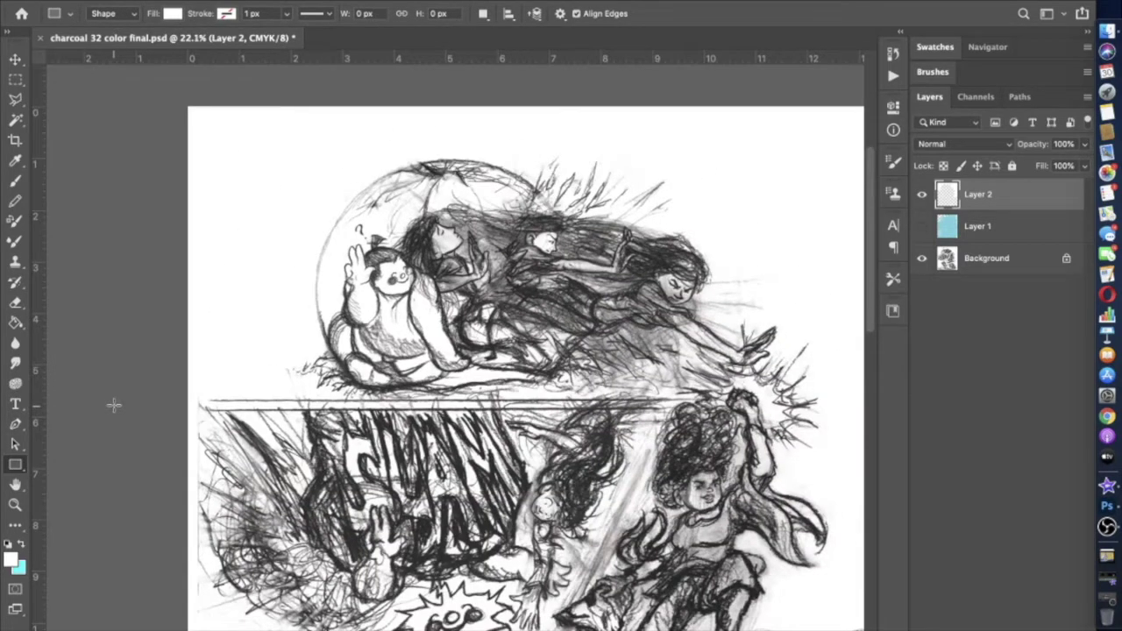
pyautogui.moveTo(174, 399); pyautogui.dragTo(666, 409)
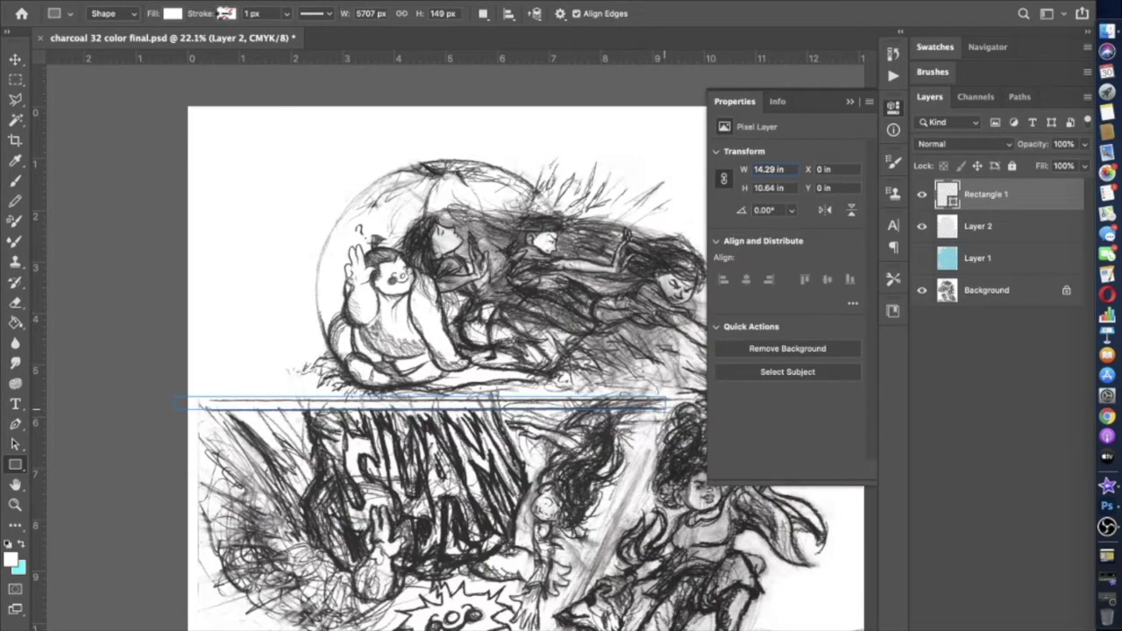
# Step: Give the border rectangle a black stroke 41.25 px wide and shift it slightly down
pyautogui.click(226, 14)
pyautogui.click(219, 94)
pyautogui.click(15, 79)
pyautogui.scroll(8, 213, 410)
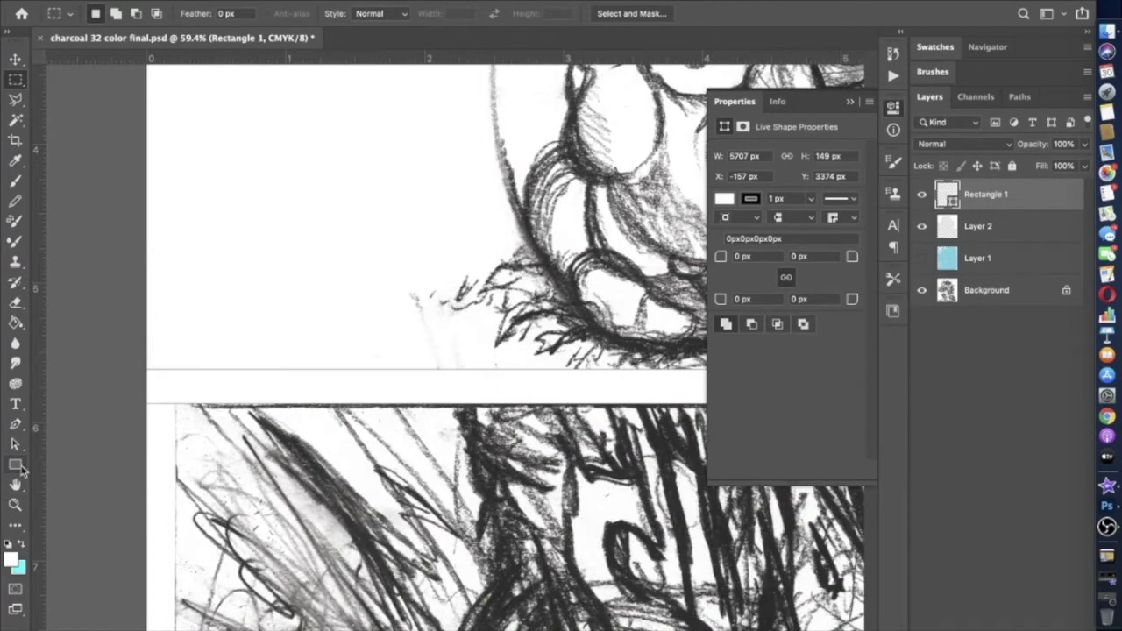
pyautogui.click(14, 465)
pyautogui.click(286, 13)
pyautogui.moveTo(279, 33); pyautogui.dragTo(309, 33)
pyautogui.click(16, 59)
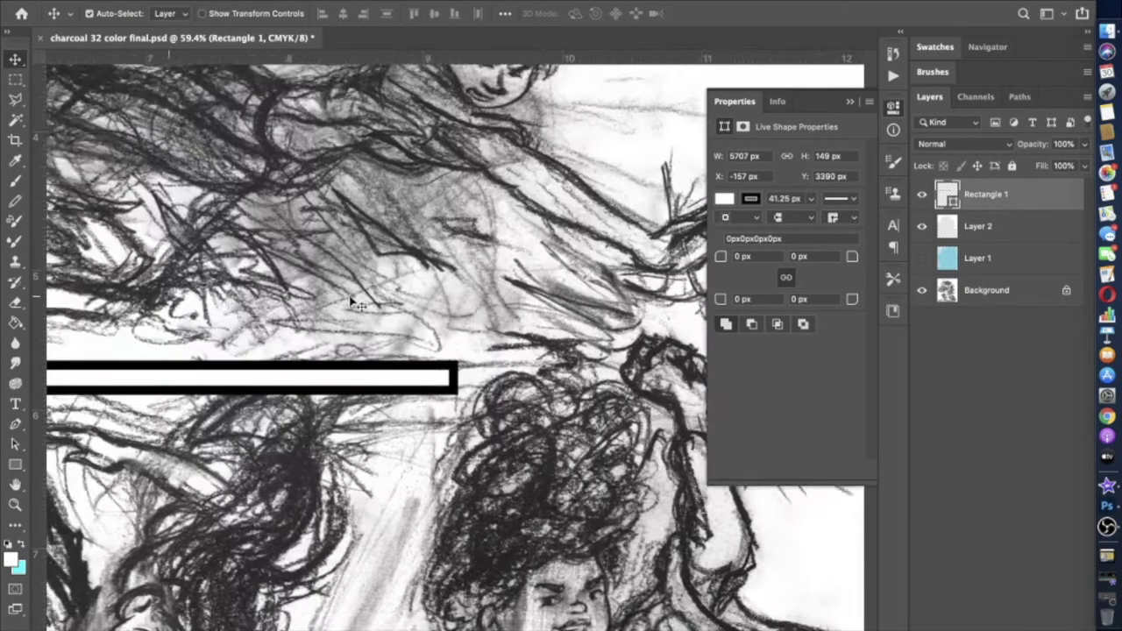
# Step: Remove the border rectangle's fill so only its black outline is drawn over the scan
pyautogui.hscroll(10, 368, 351)
pyautogui.click(1051, 10)
pyautogui.click(15, 465)
pyautogui.click(173, 14)
pyautogui.click(80, 43)
pyautogui.click(182, 5)
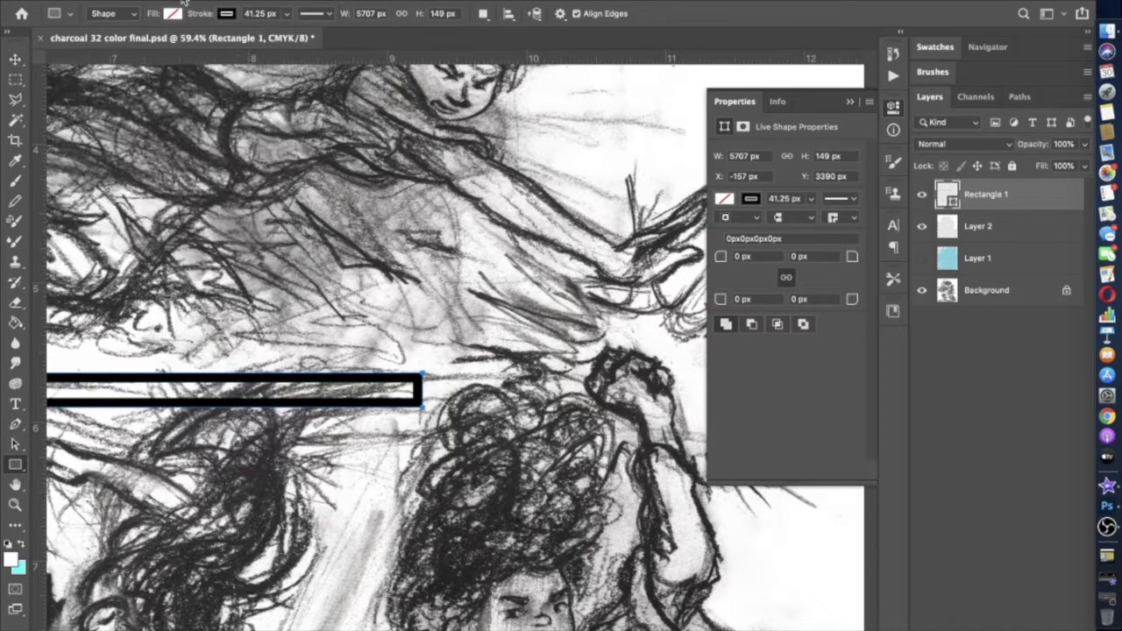
# Step: Try stroke widths of 8.39, 20 and 30 px on the rectangle against the scanned border lines
pyautogui.scroll(4, 142, 364)
pyautogui.click(286, 14)
pyautogui.moveTo(286, 34); pyautogui.dragTo(280, 33)
pyautogui.scroll(4, 263, 351)
pyautogui.click(262, 13)
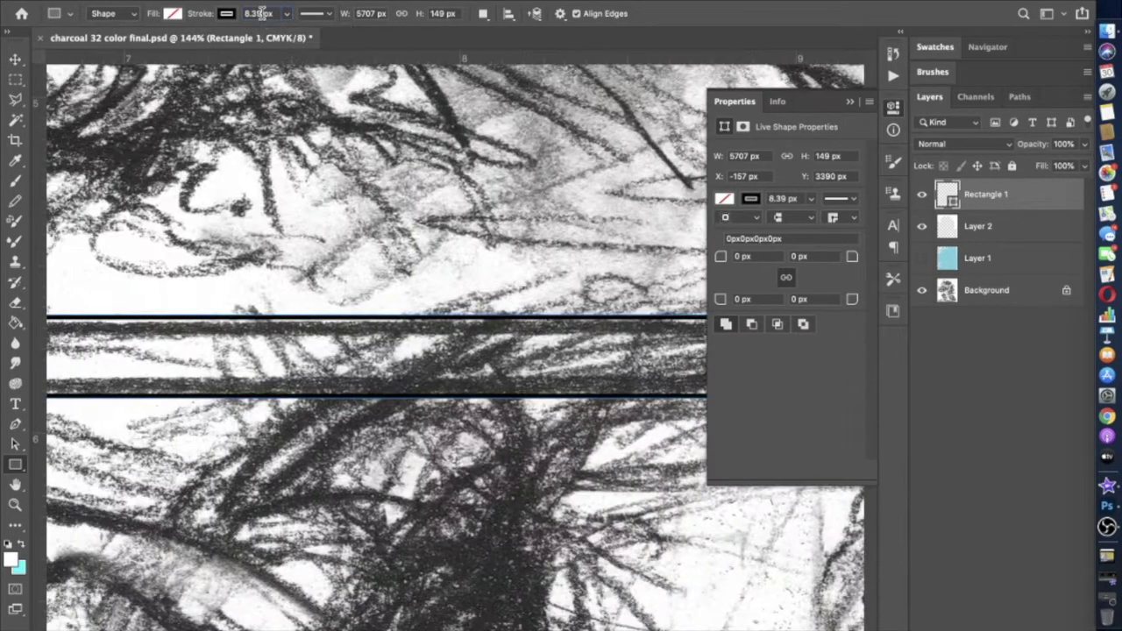
pyautogui.write('20')
pyautogui.press('Return')
pyautogui.click(264, 13)
pyautogui.write('30')
pyautogui.press('Return')
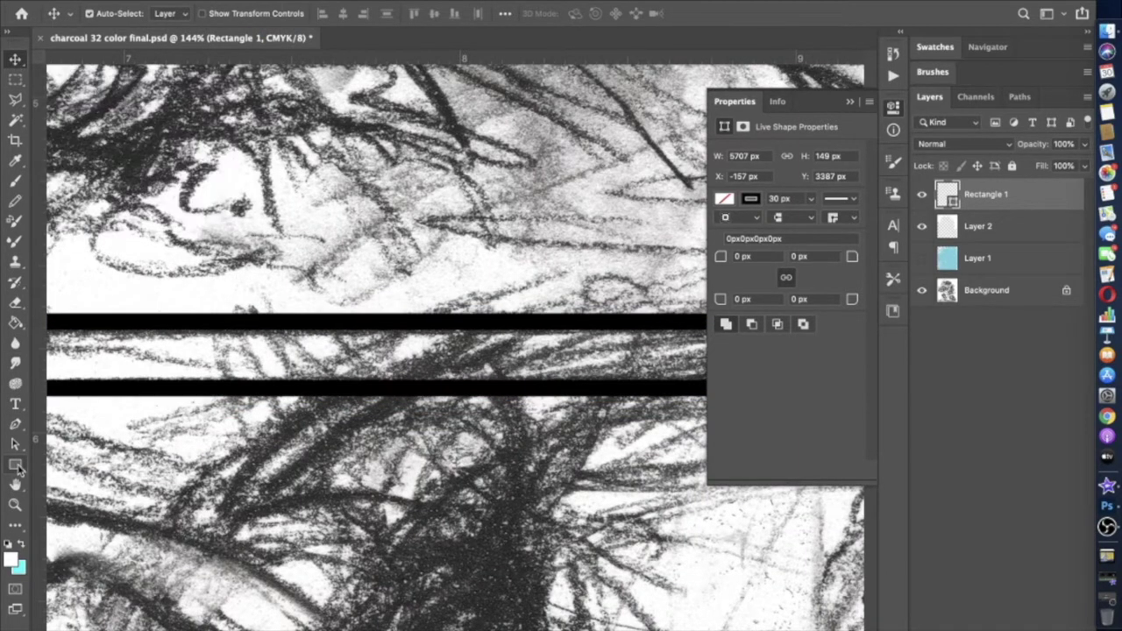
# Step: Set the rectangle's stroke width to 25 px and nudge the shape up by 3 px
pyautogui.click(253, 14)
pyautogui.write('25')
pyautogui.press('Return')
pyautogui.press('Up')
pyautogui.press('Up')
pyautogui.press('Up')
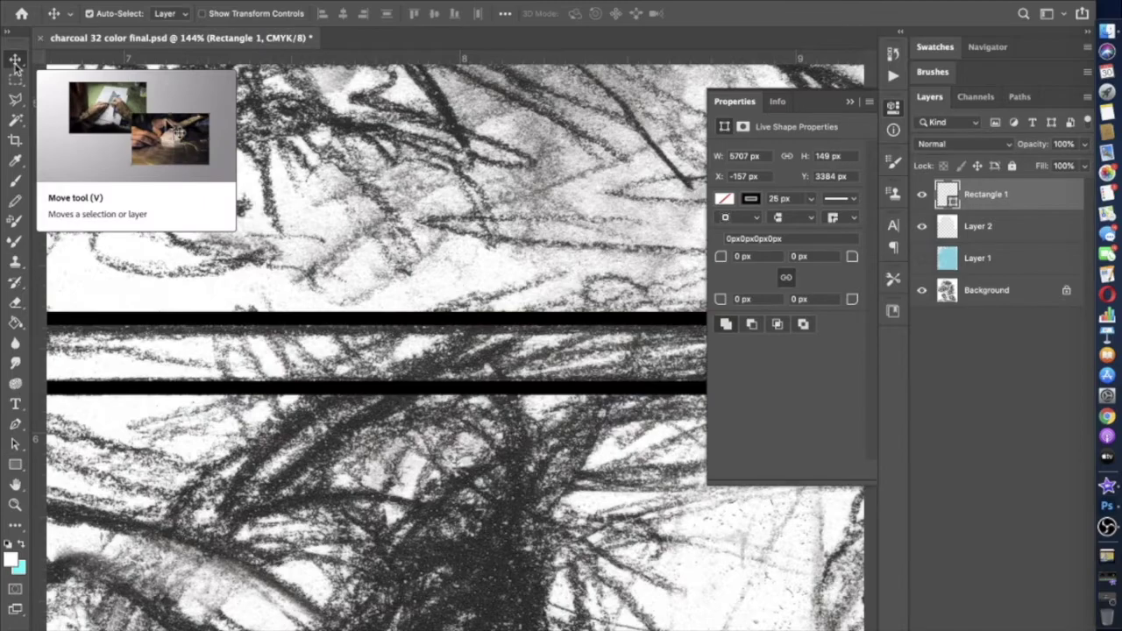
# Step: Free-transform the border rectangle by lowering its upper edge to a height of 123.22 px
pyautogui.scroll(-5, 399, 342)
pyautogui.hscroll(-10, 399, 342)
pyautogui.scroll(1, 399, 342)
pyautogui.click(157, 0)
pyautogui.click(224, 322)
pyautogui.scroll(10, 308, 228)
pyautogui.moveTo(309, 213); pyautogui.dragTo(309, 238)
pyautogui.scroll(-10, 308, 237)
pyautogui.click(16, 80)
pyautogui.scroll(-10, 173, 228)
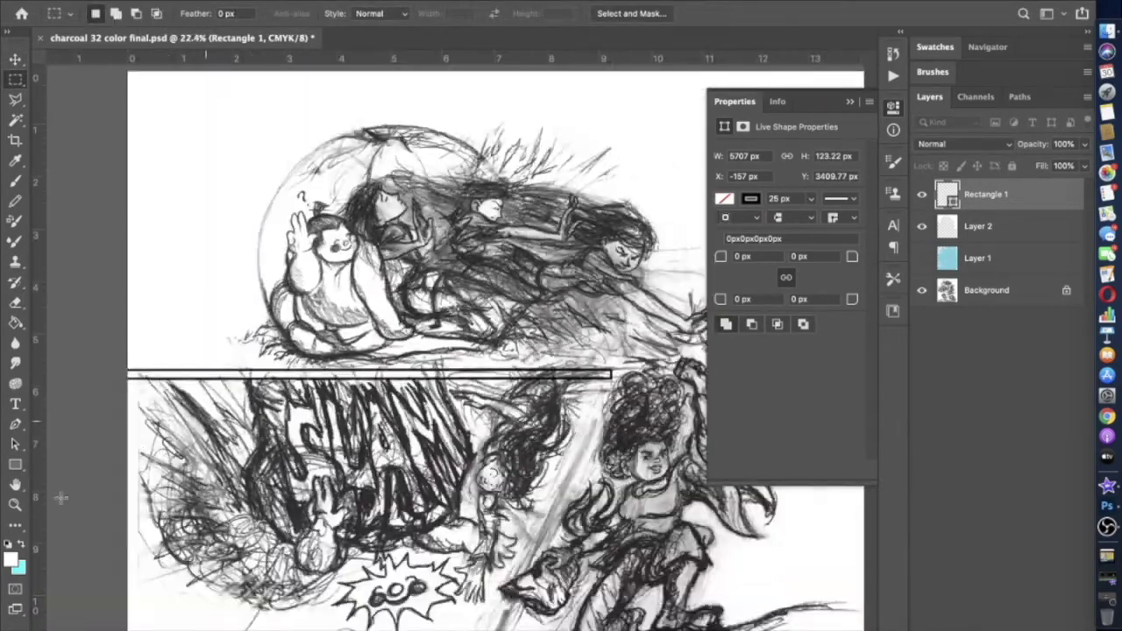
# Step: Set the border rectangle's stroke width to 22 px and give it a white fill
pyautogui.click(16, 465)
pyautogui.write('2')
pyautogui.click(175, 13)
pyautogui.click(95, 42)
pyautogui.click(15, 80)
pyautogui.hscroll(1, 114, 222)
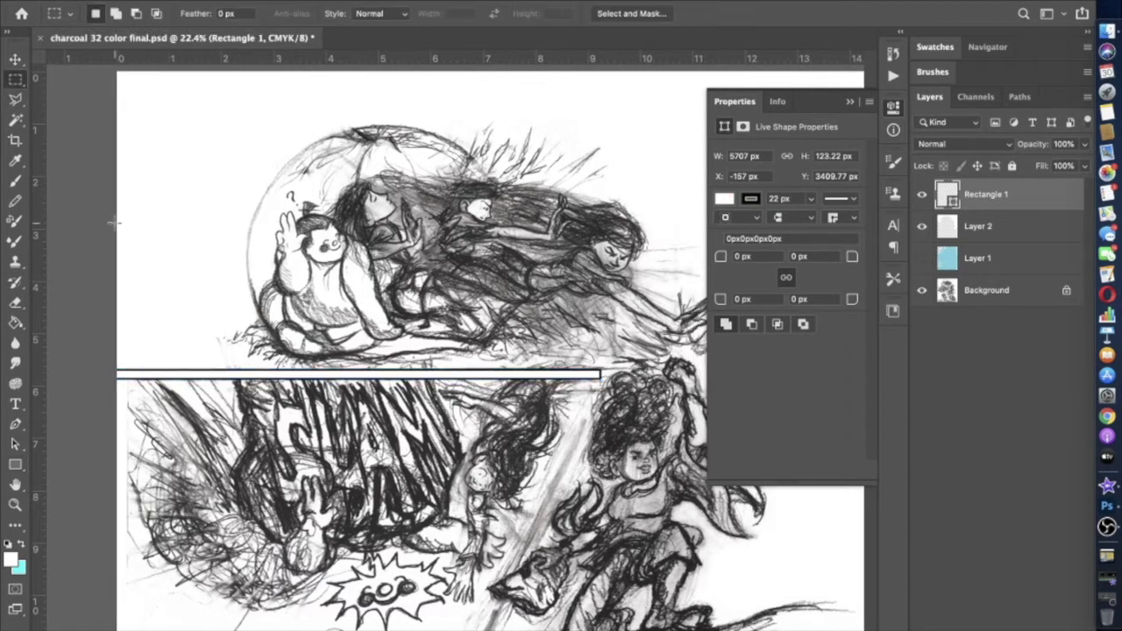
pyautogui.scroll(5, 350, 390)
pyautogui.scroll(-3, 351, 390)
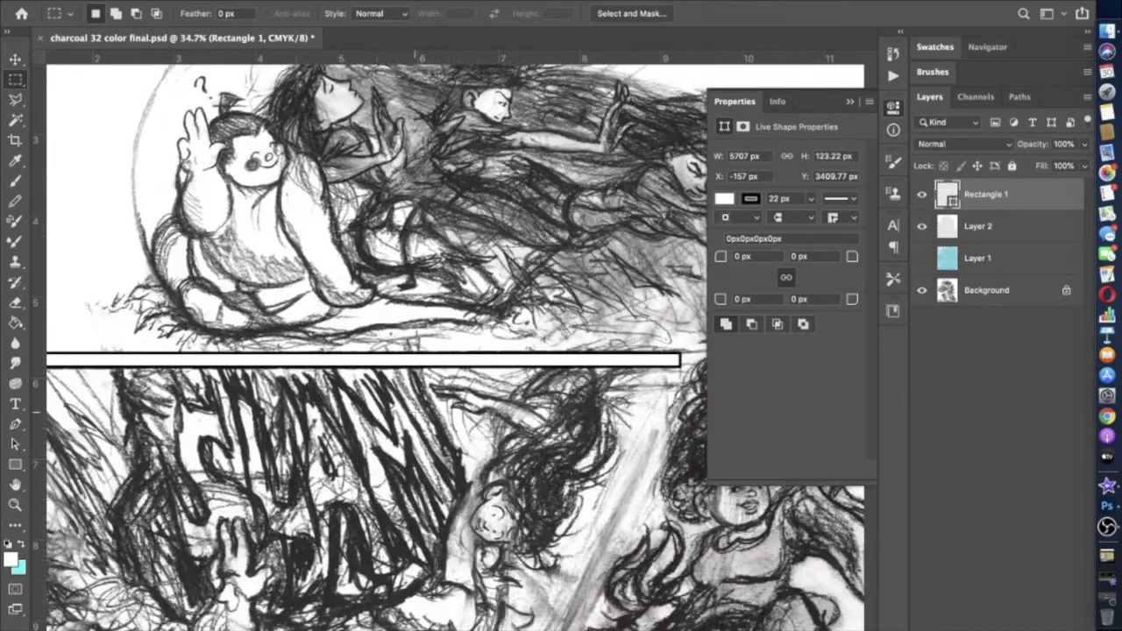
pyautogui.scroll(-2, 415, 409)
# Step: Select Layer 2, set the brush to 94 px, and dab white just above the panel border
pyautogui.click(978, 228)
pyautogui.click(18, 182)
pyautogui.click(111, 14)
pyautogui.moveTo(116, 65); pyautogui.dragTo(132, 65)
pyautogui.click(338, 330)
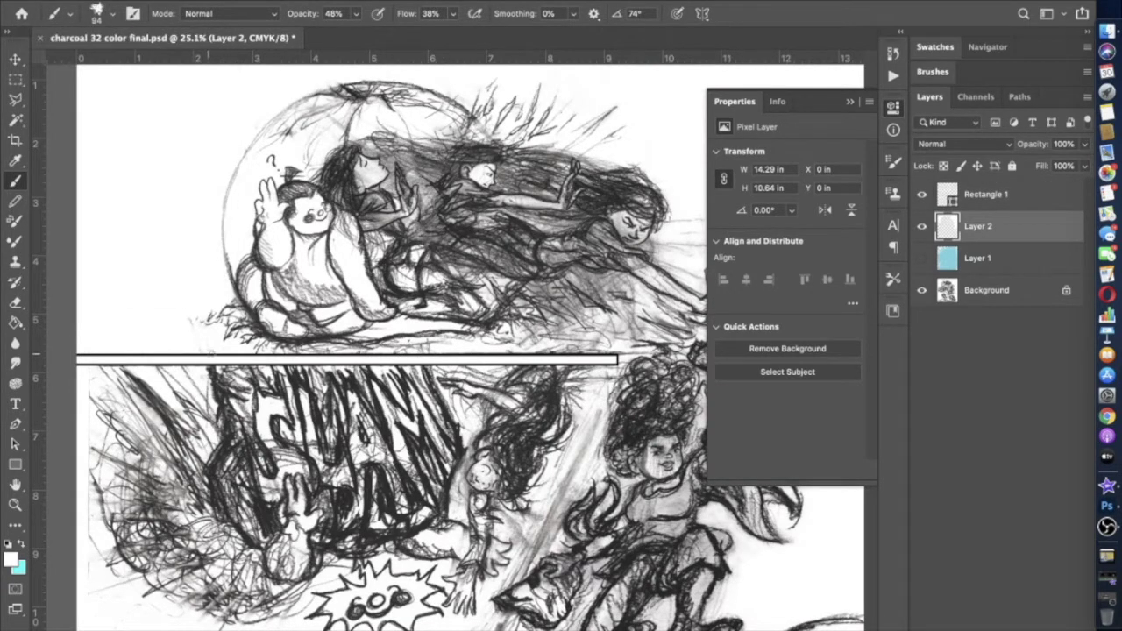
pyautogui.scroll(3, 456, 360)
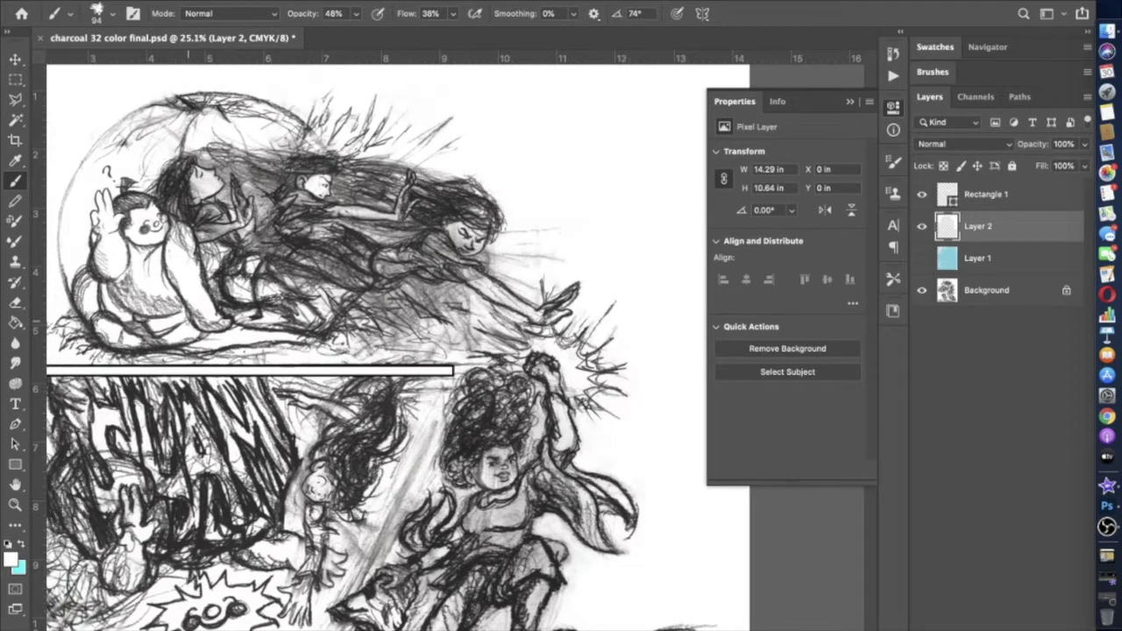
pyautogui.scroll(3, 455, 359)
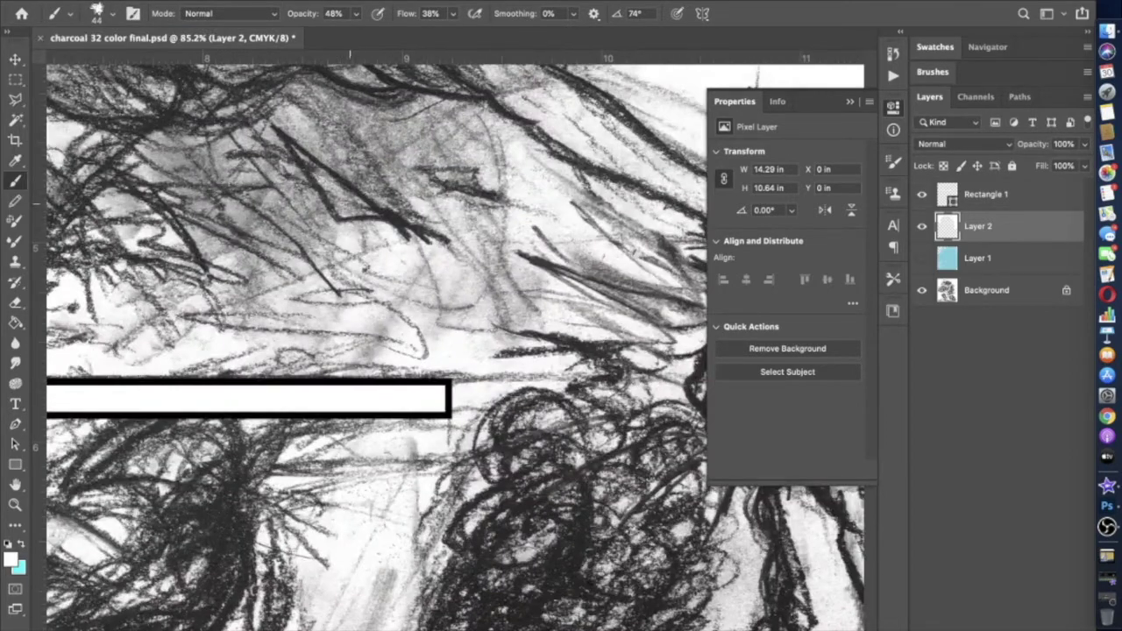
# Step: Set the brush to 27 px and 100% opacity and paint white between the dark strokes below the flying figures
pyautogui.click(112, 14)
pyautogui.moveTo(110, 64); pyautogui.dragTo(100, 64)
pyautogui.click(347, 208)
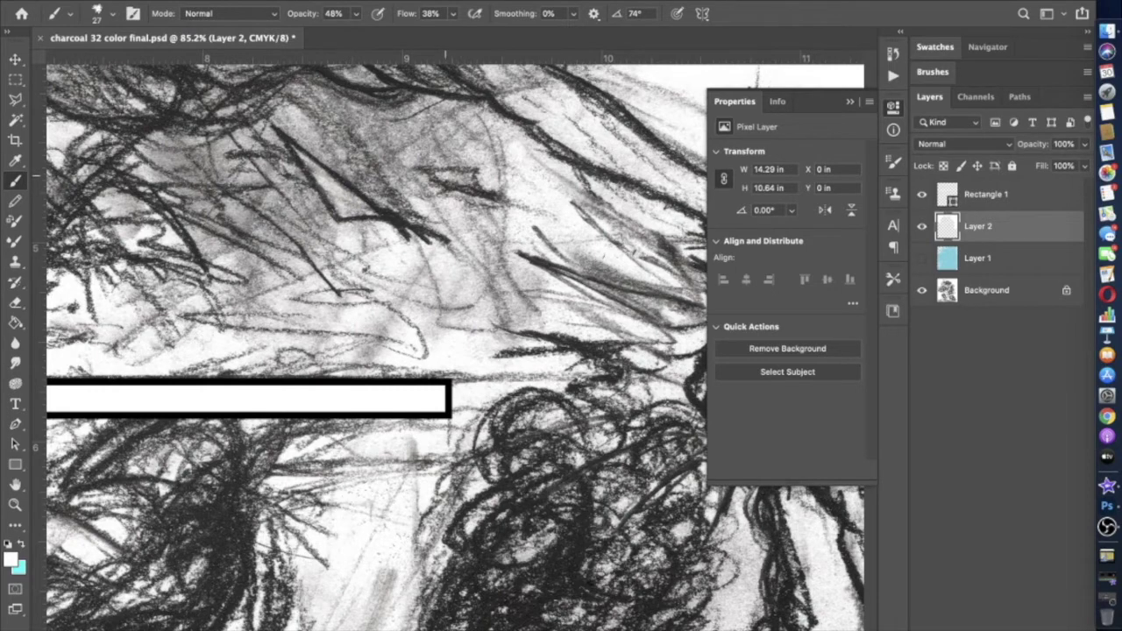
pyautogui.scroll(-3, 446, 176)
pyautogui.scroll(3, 449, 347)
pyautogui.click(356, 14)
pyautogui.moveTo(357, 33); pyautogui.dragTo(393, 32)
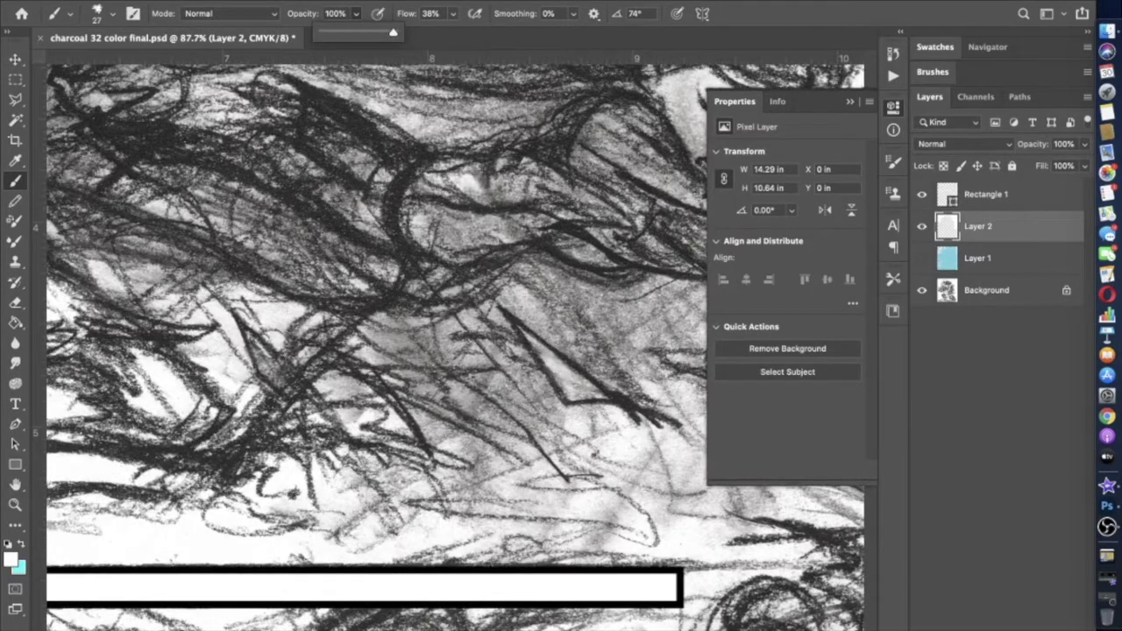
pyautogui.moveTo(254, 346); pyautogui.dragTo(293, 392)
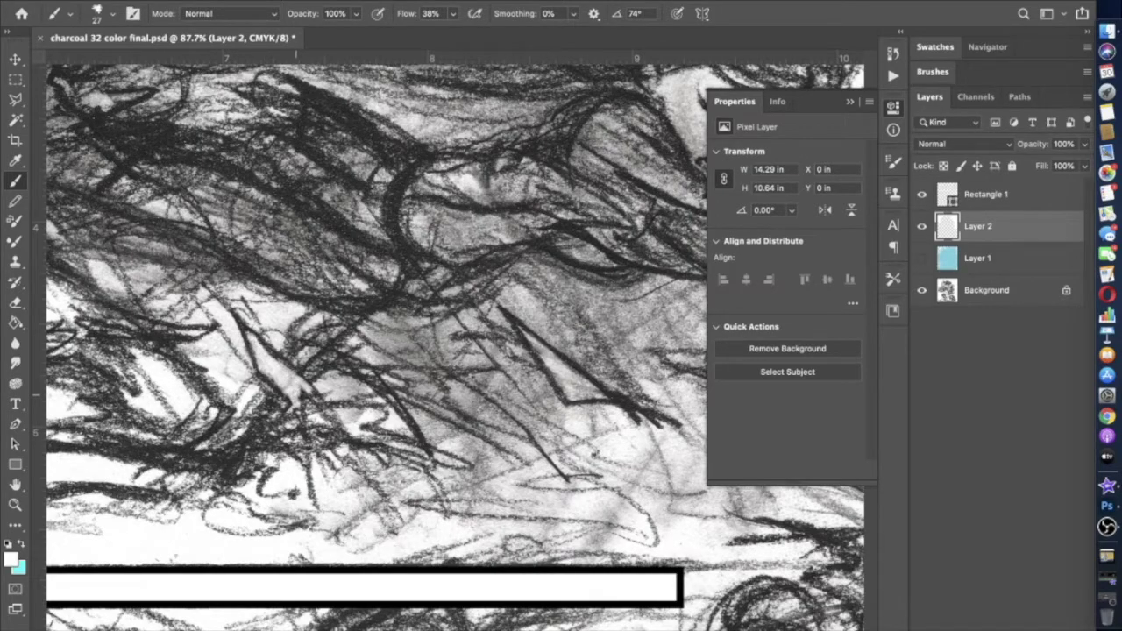
# Step: Switch to the Eraser at 47% opacity and 166 px and soften the new white stroke below the figures
pyautogui.press('e')
pyautogui.click(292, 14)
pyautogui.moveTo(281, 32); pyautogui.dragTo(301, 33)
pyautogui.click(112, 14)
pyautogui.moveTo(257, 347); pyautogui.dragTo(299, 387)
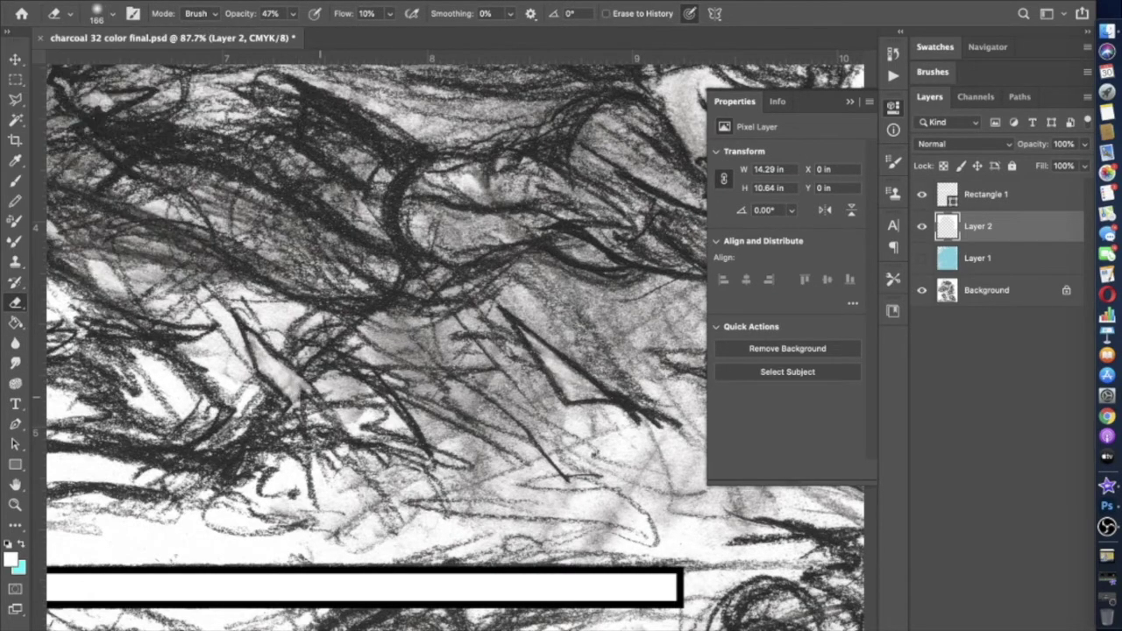
# Step: Switch to the brush at 73% opacity and dab white on Layer 2 beneath the leading flying figure
pyautogui.scroll(-6, 286, 334)
pyautogui.scroll(3, 286, 335)
pyautogui.press('b')
pyautogui.scroll(6, 497, 290)
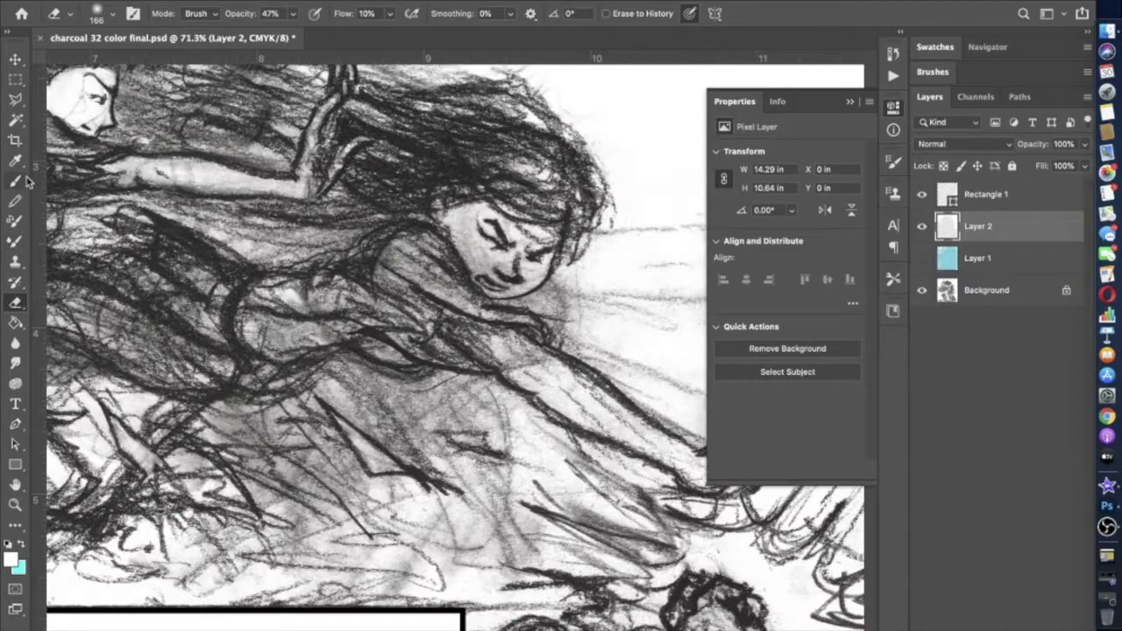
pyautogui.scroll(-4, 487, 489)
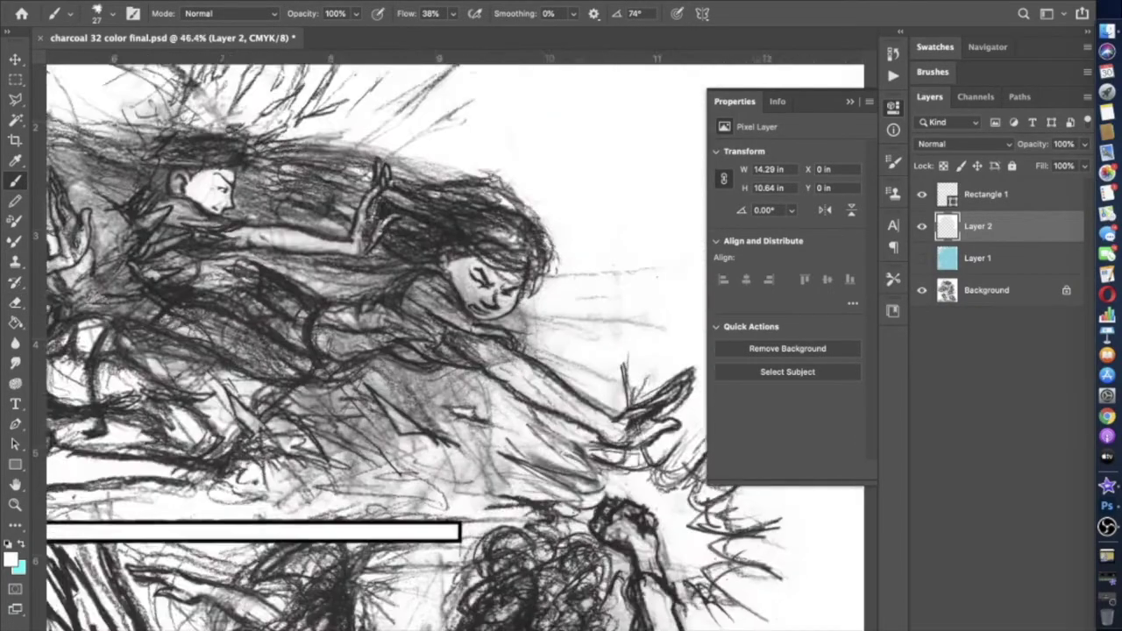
pyautogui.scroll(5, 487, 489)
pyautogui.click(355, 13)
pyautogui.moveTo(463, 452); pyautogui.dragTo(479, 455)
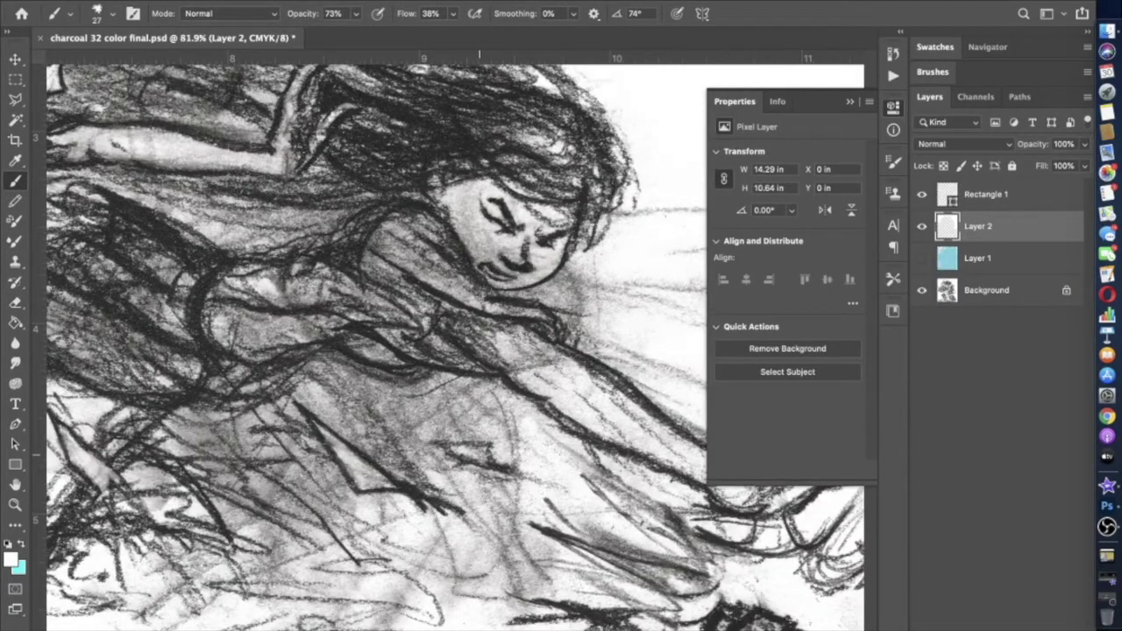
# Step: Add a layer mask to the Rectangle 1 border layer and make black the foreground colour
pyautogui.scroll(-6, 480, 452)
pyautogui.scroll(4, 479, 452)
pyautogui.click(921, 196)
pyautogui.click(921, 196)
pyautogui.click(988, 201)
pyautogui.click(987, 630)
pyautogui.click(21, 543)
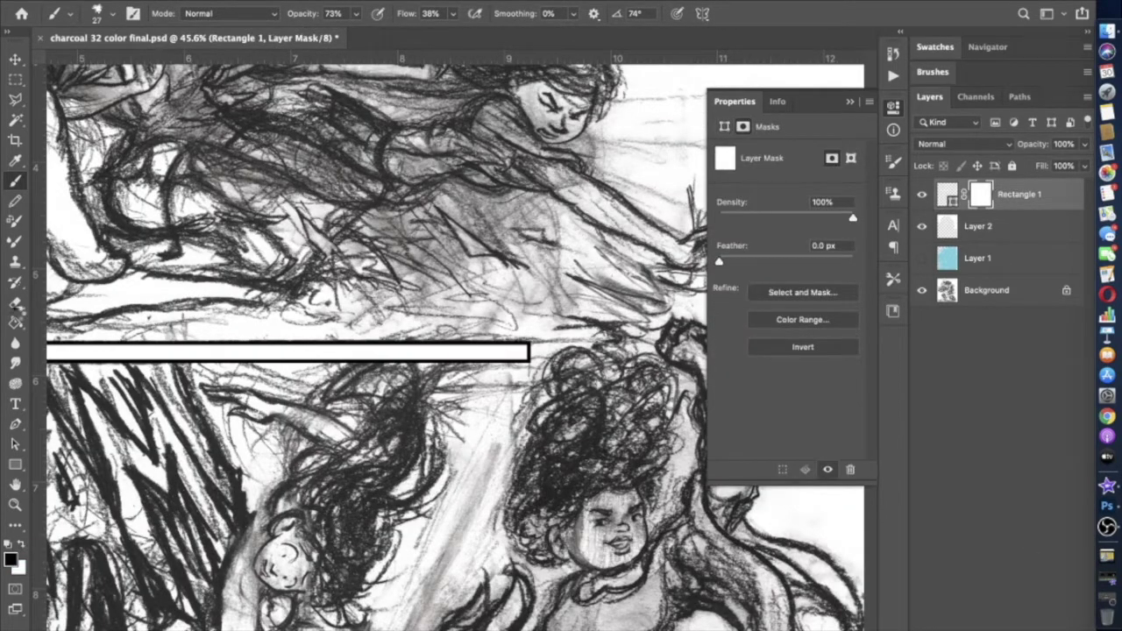
# Step: Set the brush to 91 px and 100% opacity and mask out the closed right end of the panel border
pyautogui.click(112, 14)
pyautogui.click(132, 59)
pyautogui.moveTo(356, 14); pyautogui.dragTo(384, 35)
pyautogui.moveTo(532, 338)
pyautogui.mouseDown()
pyautogui.moveTo(535, 329)
pyautogui.moveTo(542, 340)
pyautogui.mouseUp()
pyautogui.click(922, 194)
pyautogui.click(922, 195)
pyautogui.press('super+z')
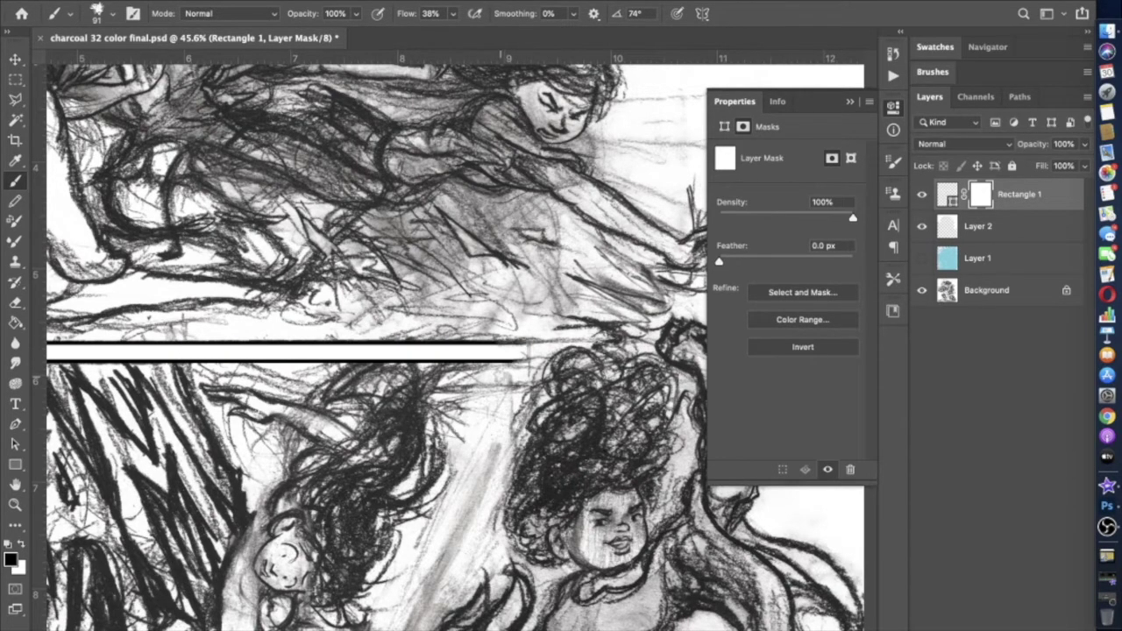
# Step: Set the brush to 300 px and 2% opacity for the border's layer mask
pyautogui.scroll(-5, 502, 377)
pyautogui.scroll(6, 502, 377)
pyautogui.scroll(-3, 503, 372)
pyautogui.click(356, 14)
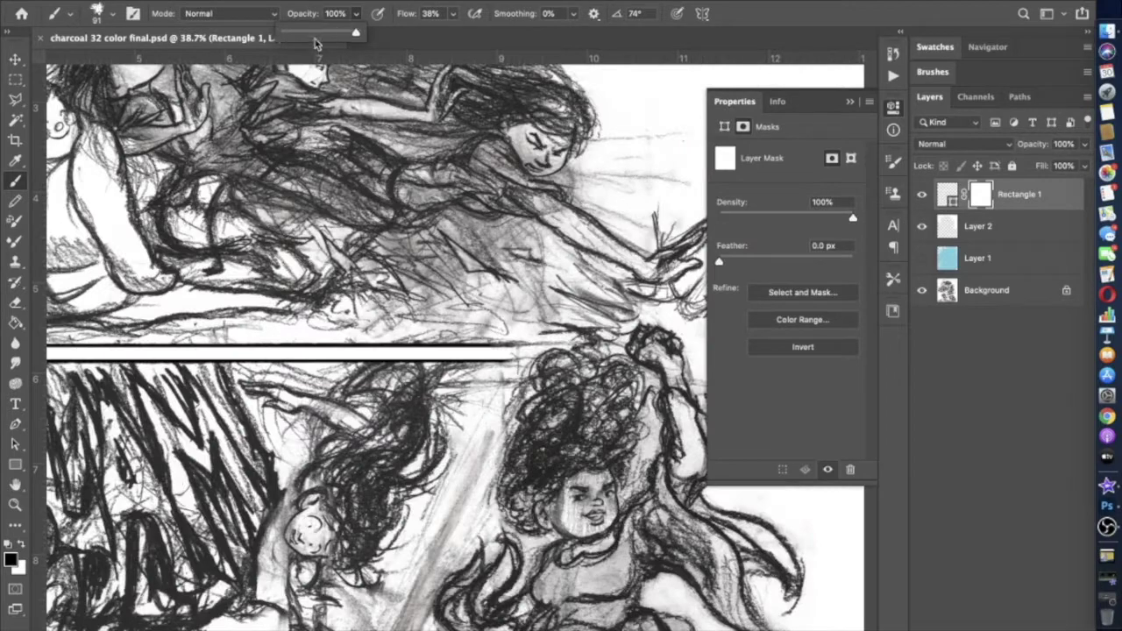
pyautogui.click(99, 16)
pyautogui.write('300')
pyautogui.press('Return')
pyautogui.click(356, 14)
pyautogui.moveTo(356, 33); pyautogui.dragTo(344, 35)
pyautogui.scroll(-1, 452, 350)
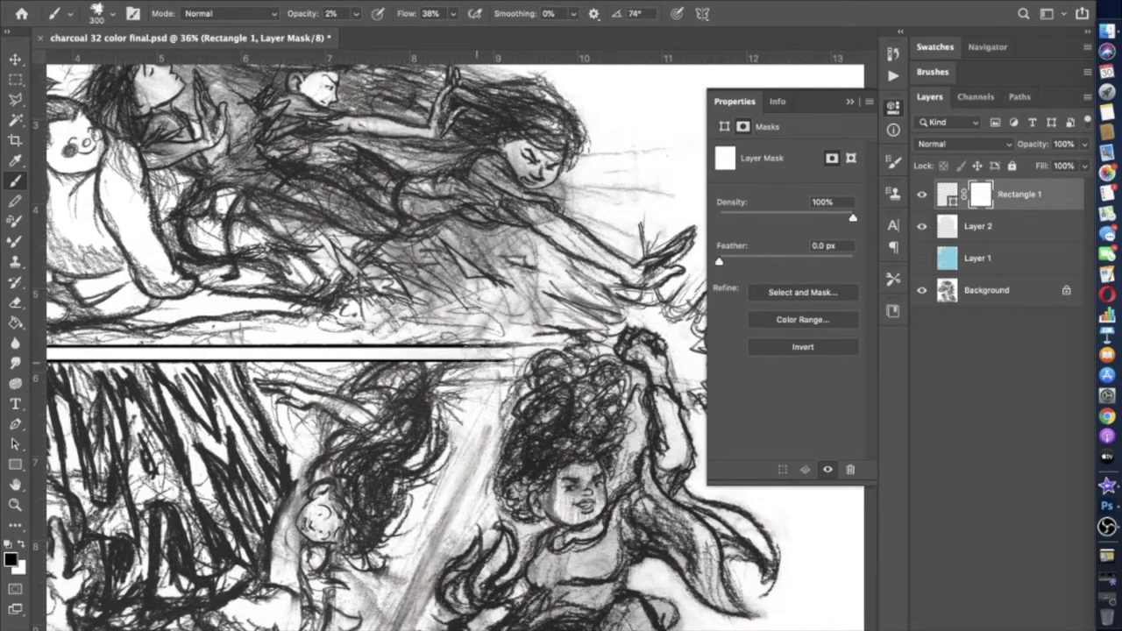
# Step: Select Layer 2 and set the white brush to 54 px and 50% opacity at the curly-haired figure's face
pyautogui.scroll(-4, 452, 350)
pyautogui.hscroll(-3, 517, 447)
pyautogui.scroll(-2, 461, 361)
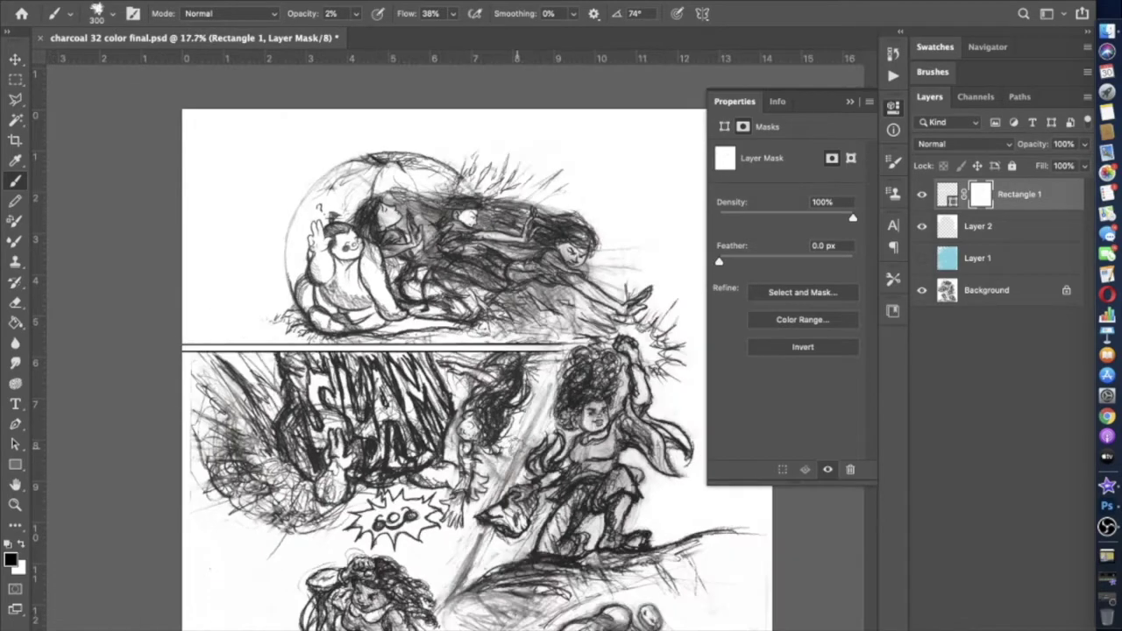
pyautogui.scroll(-3, 438, 351)
pyautogui.hscroll(2, 439, 350)
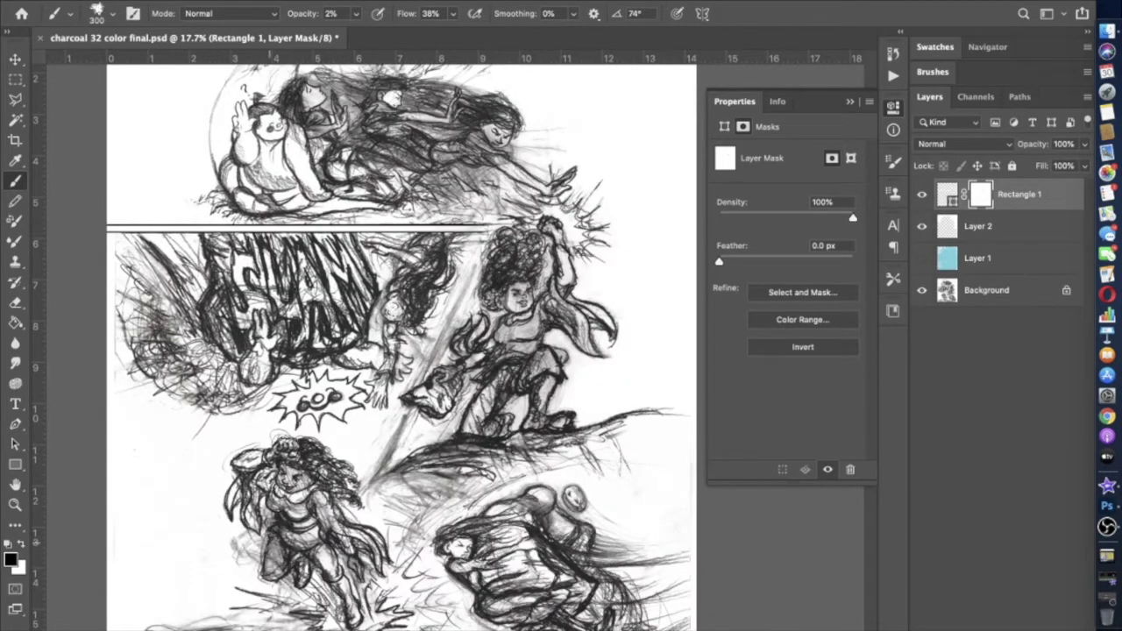
pyautogui.scroll(6, 507, 273)
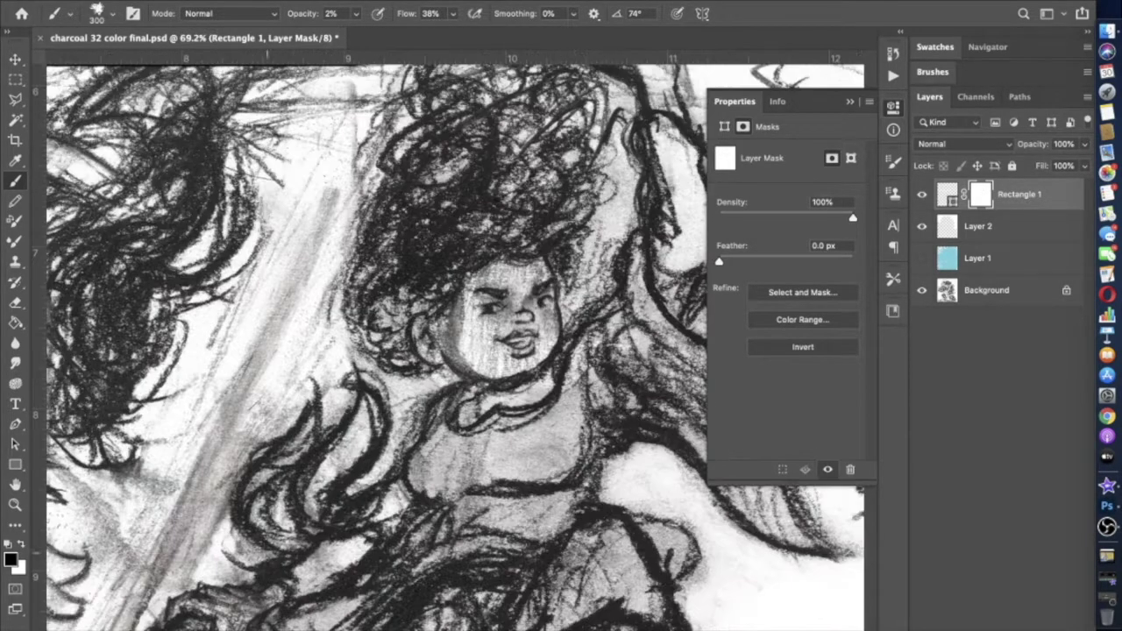
pyautogui.click(973, 226)
pyautogui.click(356, 14)
pyautogui.click(393, 32)
pyautogui.click(112, 14)
pyautogui.click(125, 60)
pyautogui.scroll(2, 469, 360)
pyautogui.press('[')
pyautogui.press('[')
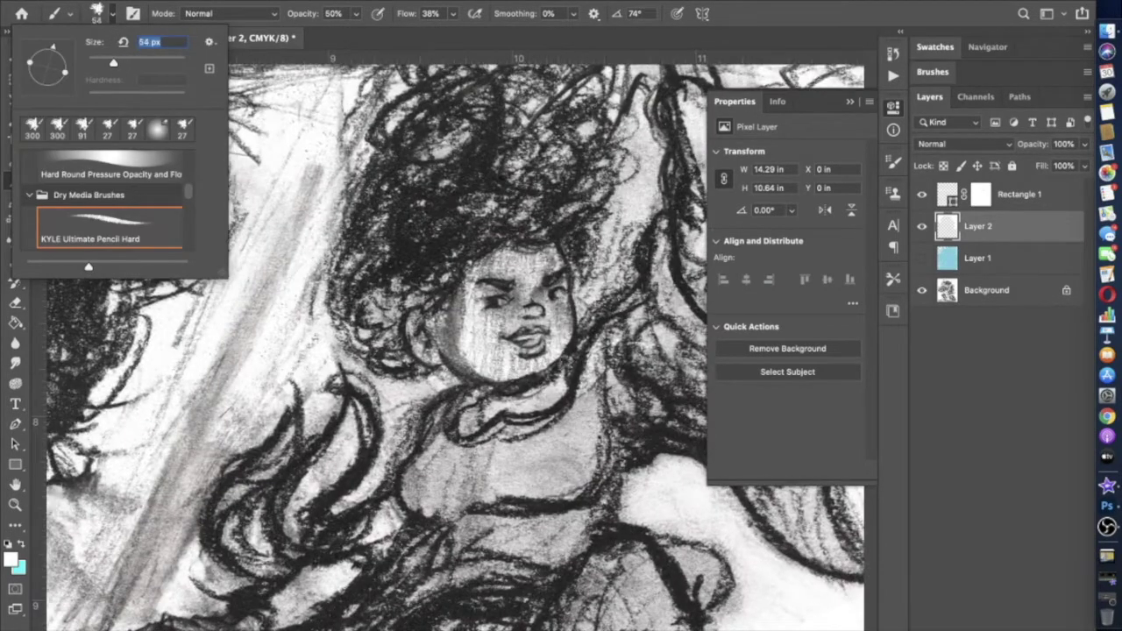
# Step: Paint white highlights on the curly-haired figure's chin, cheek, brow and nose area
pyautogui.click(531, 365)
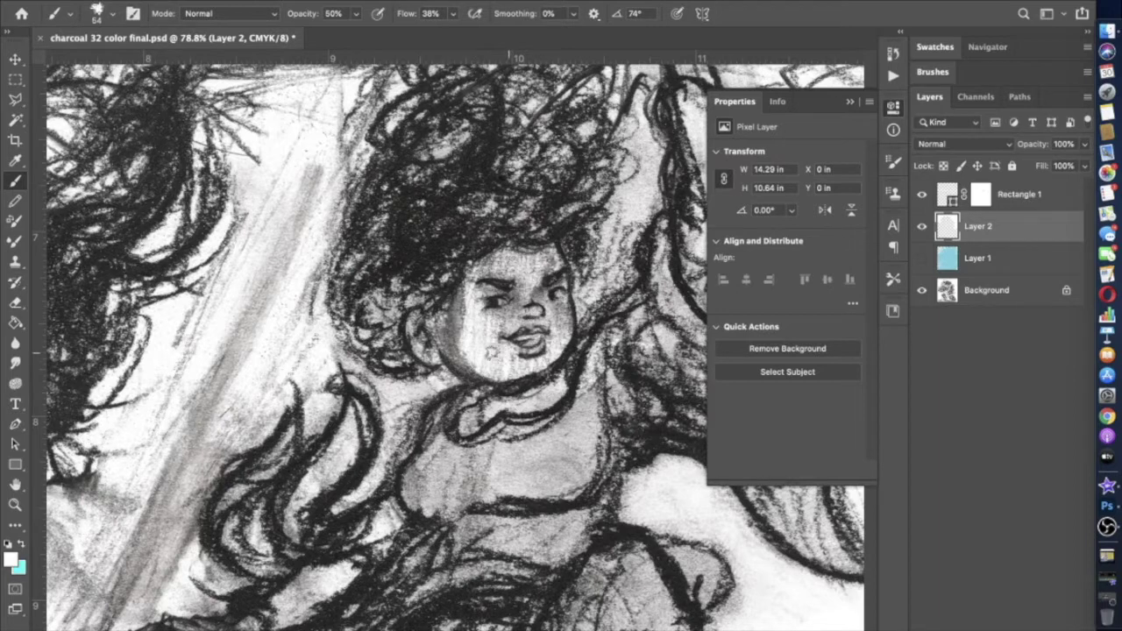
pyautogui.moveTo(489, 369)
pyautogui.mouseDown()
pyautogui.moveTo(454, 338)
pyautogui.moveTo(459, 320)
pyautogui.mouseUp()
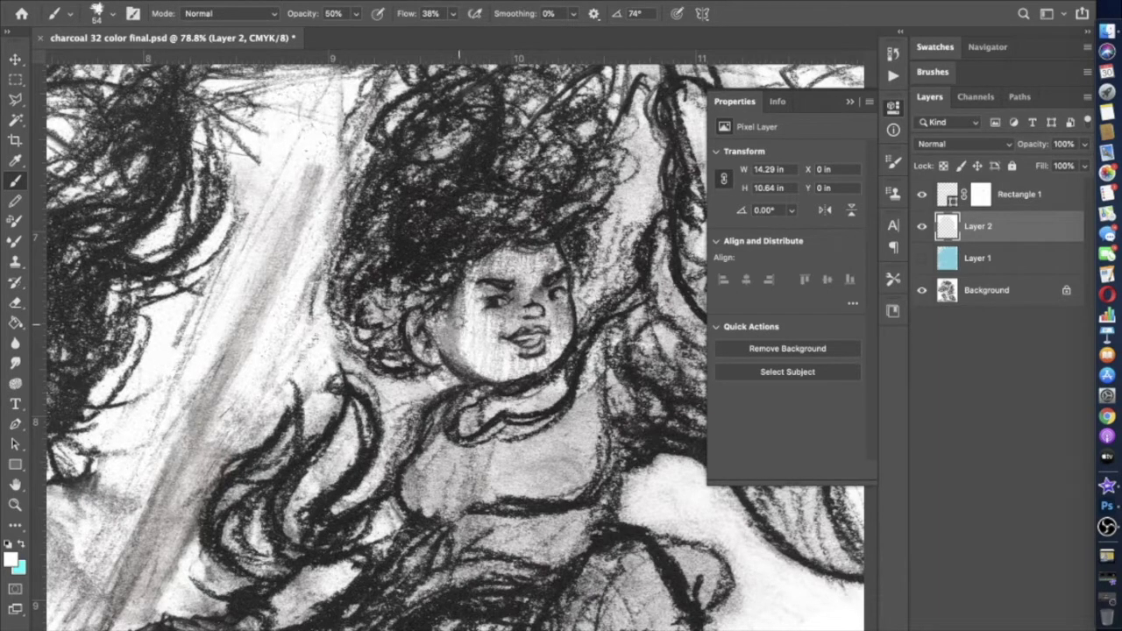
pyautogui.moveTo(485, 272)
pyautogui.mouseDown()
pyautogui.moveTo(548, 260)
pyautogui.moveTo(526, 277)
pyautogui.mouseUp()
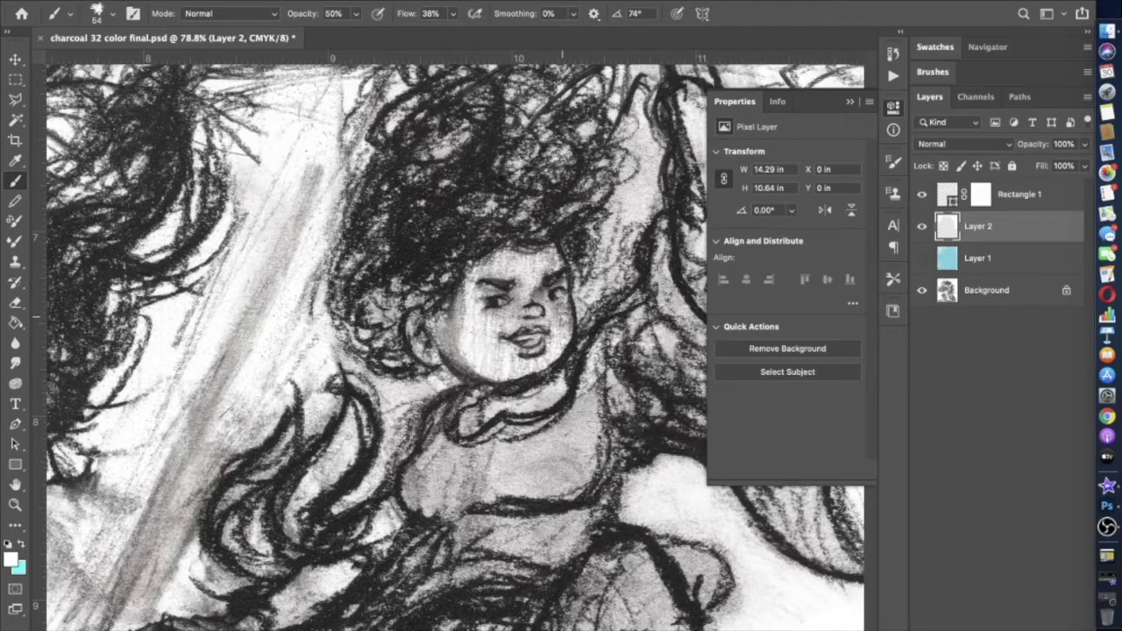
pyautogui.moveTo(546, 306); pyautogui.dragTo(536, 278)
# Step: Compare the page with Layer 2 hidden and shown, and examine the curly-haired figure's face at several zoom levels
pyautogui.press('super+minus')
pyautogui.press('super+minus')
pyautogui.press('super+minus')
pyautogui.click(925, 227)
pyautogui.click(924, 227)
pyautogui.scroll(-2, 648, 337)
pyautogui.scroll(8, 602, 371)
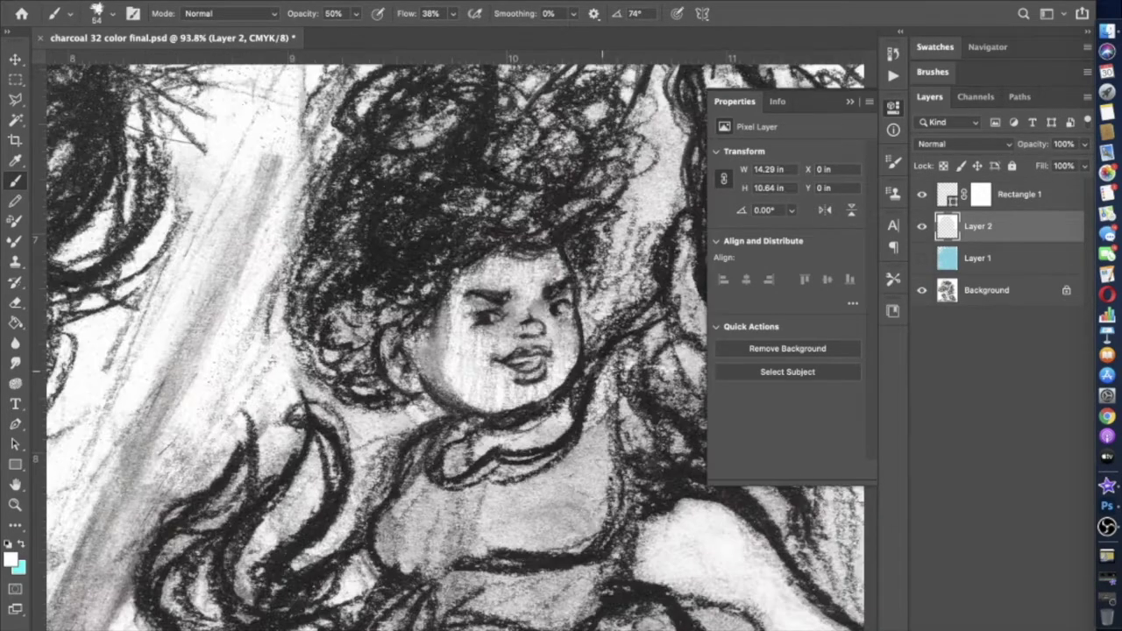
pyautogui.scroll(-6, 603, 371)
pyautogui.scroll(10, 603, 371)
pyautogui.scroll(-8, 602, 371)
pyautogui.scroll(-4, 491, 342)
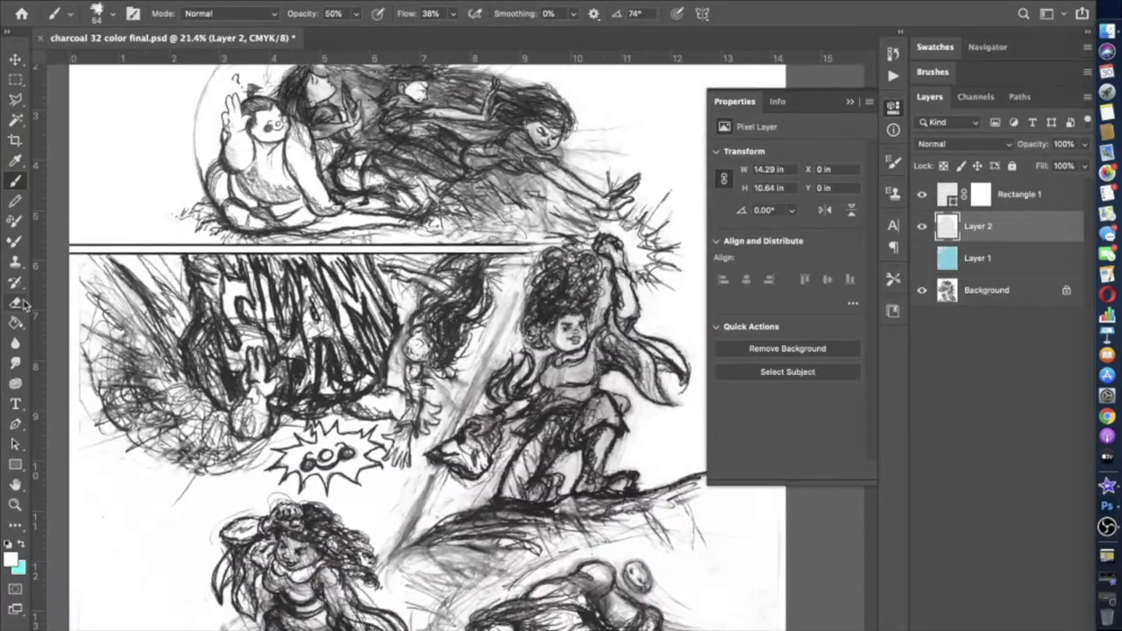
# Step: Switch to the Eraser at 31% opacity and look over the SLAM lettering and the surrounding panels
pyautogui.click(17, 303)
pyautogui.scroll(4, 569, 325)
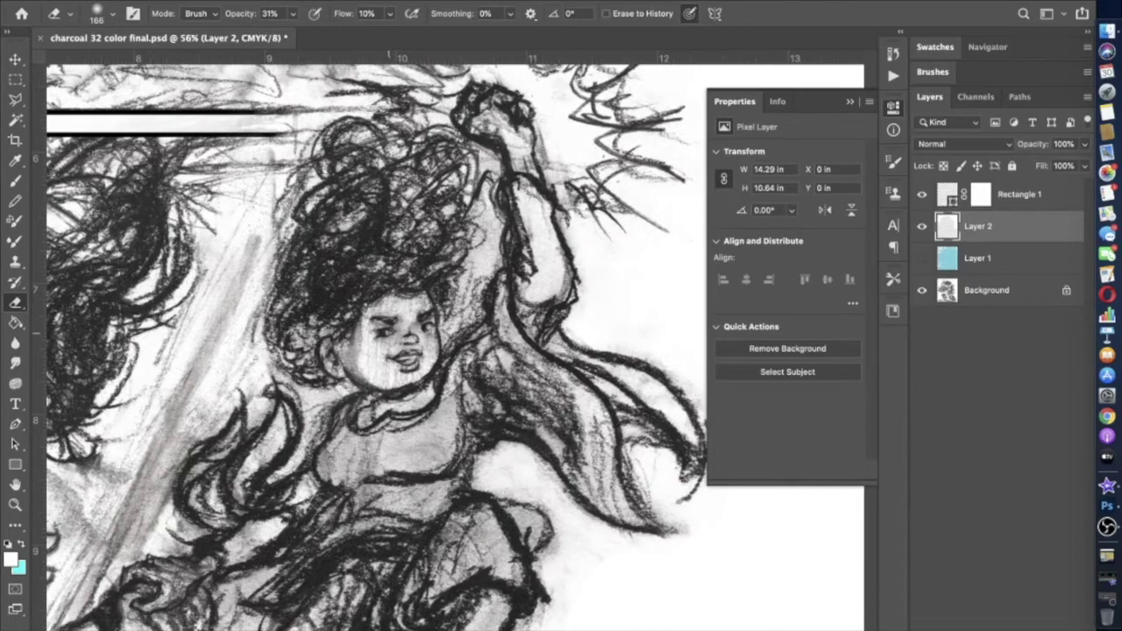
pyautogui.scroll(-4, 213, 391)
pyautogui.hscroll(-4, 213, 391)
pyautogui.scroll(-2, 213, 391)
pyautogui.scroll(2, 333, 158)
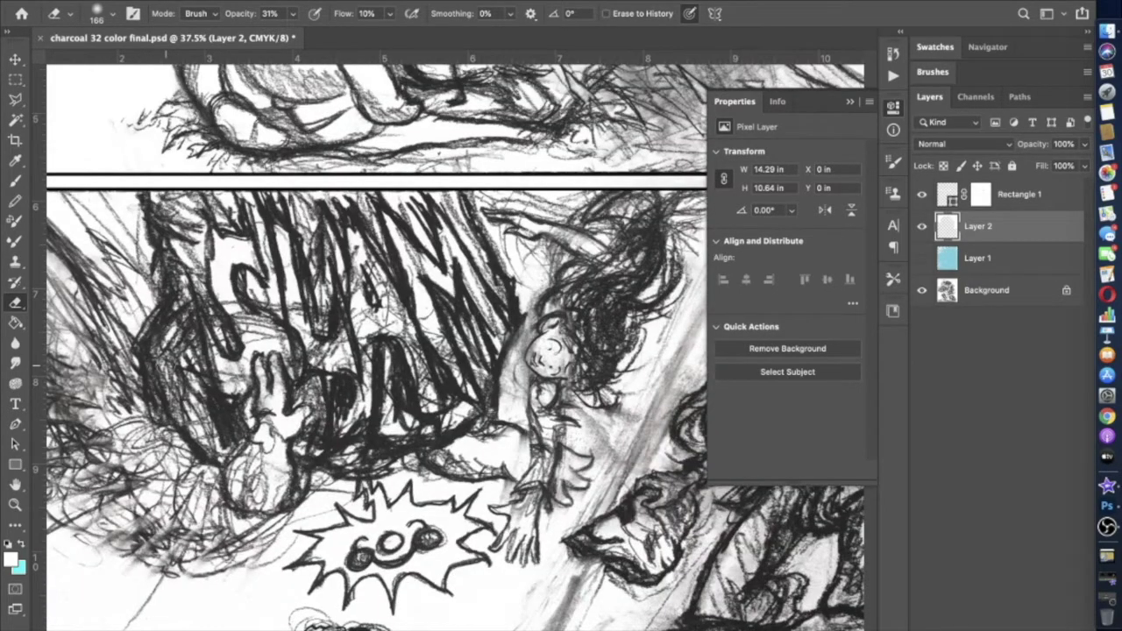
pyautogui.scroll(-3, 165, 379)
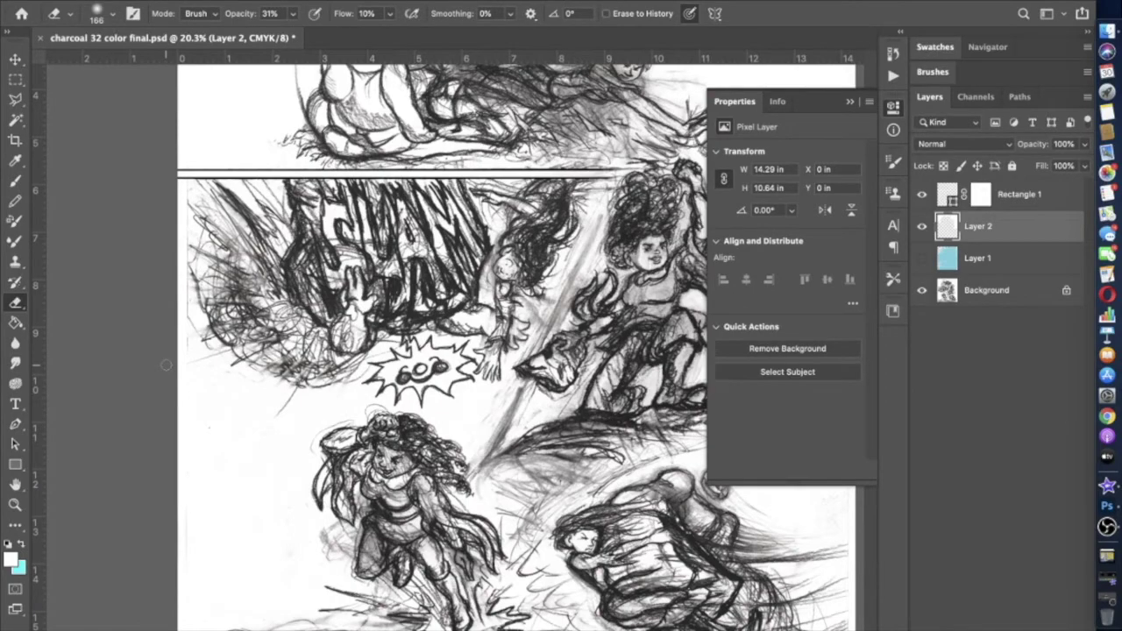
pyautogui.scroll(6, 363, 263)
# Step: Set the brush to 46 px and 100% opacity and paint white inside the lower curve of the S in SLAM
pyautogui.press('b')
pyautogui.click(105, 14)
pyautogui.click(113, 14)
pyautogui.click(113, 14)
pyautogui.moveTo(104, 62); pyautogui.dragTo(97, 61)
pyautogui.press('Return')
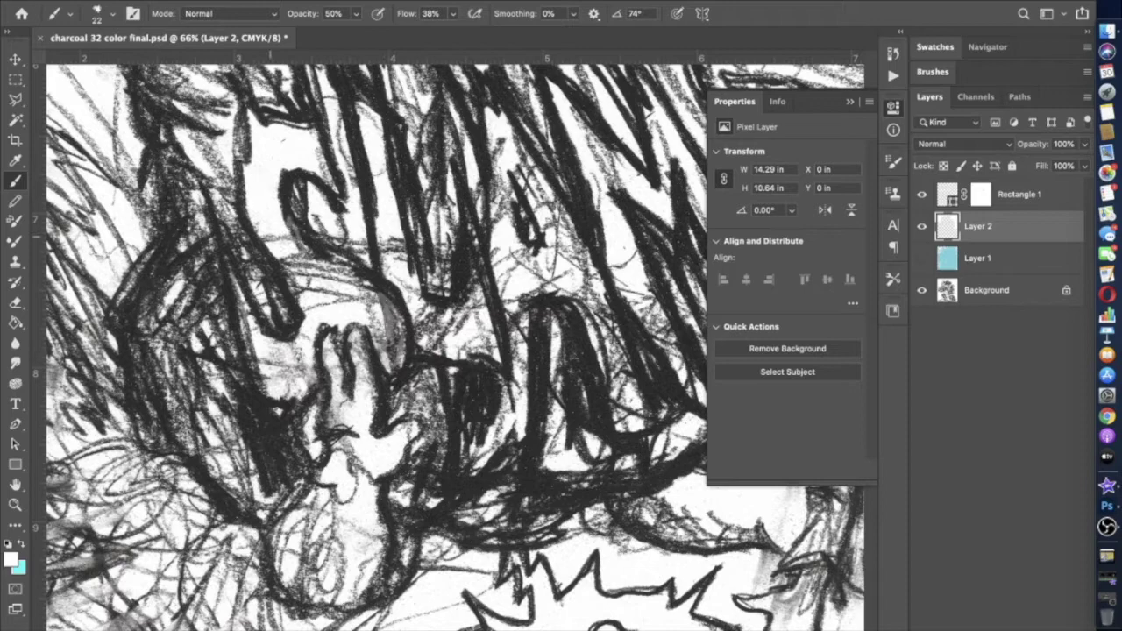
pyautogui.click(356, 13)
pyautogui.moveTo(366, 38); pyautogui.dragTo(403, 38)
pyautogui.click(112, 13)
pyautogui.click(60, 127)
pyautogui.moveTo(296, 361); pyautogui.dragTo(268, 374)
pyautogui.moveTo(396, 361)
pyautogui.mouseDown()
pyautogui.moveTo(391, 324)
pyautogui.moveTo(267, 229)
pyautogui.moveTo(308, 289)
pyautogui.moveTo(341, 285)
pyautogui.moveTo(301, 275)
pyautogui.mouseUp()
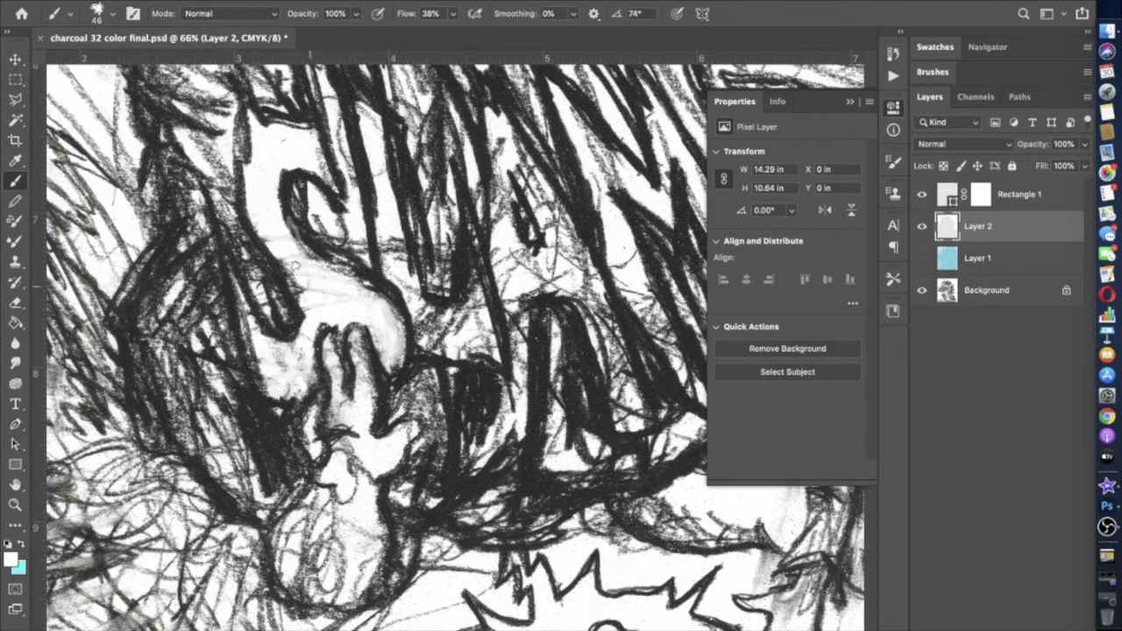
# Step: Switch to the Eraser at 100% opacity and erase excess white along the outline of the S
pyautogui.click(15, 302)
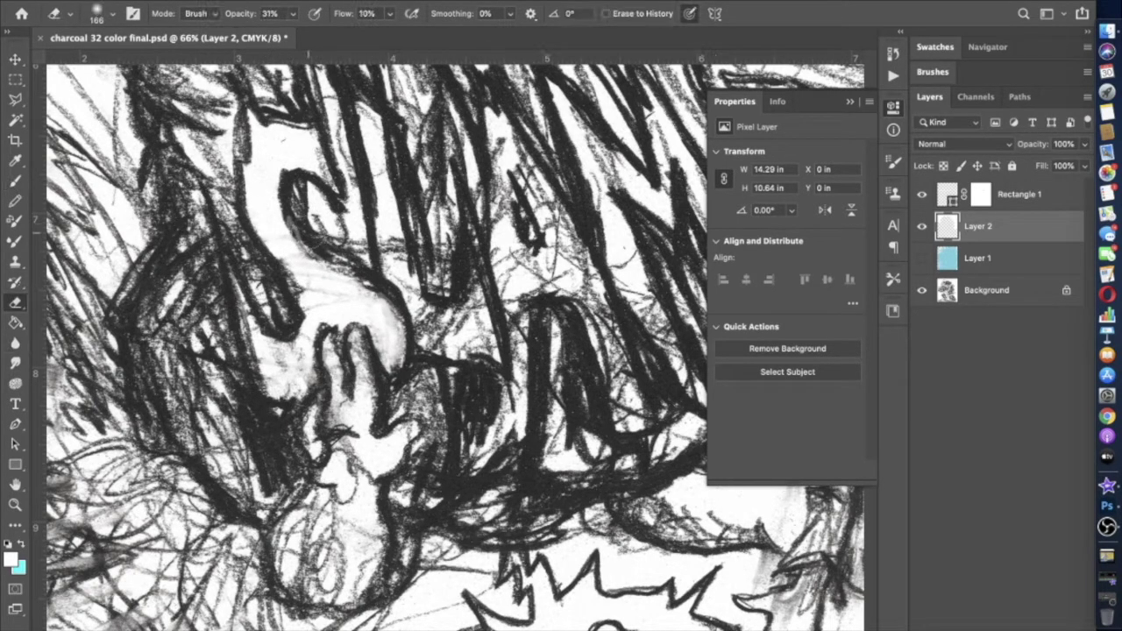
pyautogui.moveTo(292, 13); pyautogui.dragTo(344, 32)
pyautogui.click(309, 231)
pyautogui.scroll(-1, 305, 191)
# Step: Paint white inside the foot and the stem of the L in the SLAM lettering with the brush
pyautogui.press('b')
pyautogui.scroll(2, 457, 342)
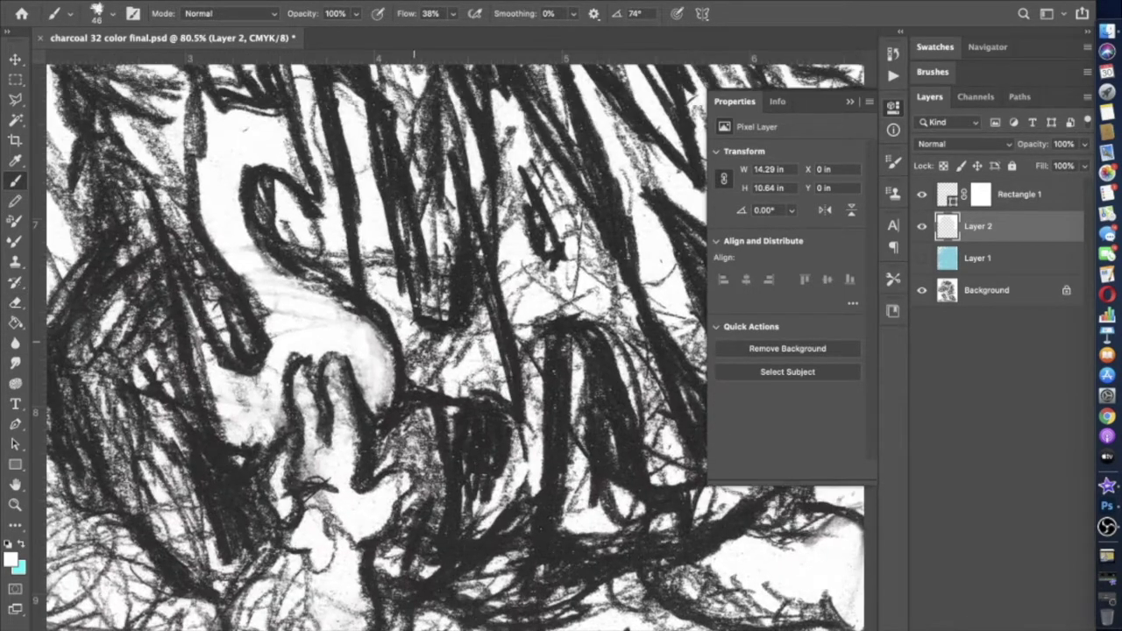
pyautogui.moveTo(480, 303)
pyautogui.mouseDown()
pyautogui.moveTo(424, 377)
pyautogui.moveTo(443, 360)
pyautogui.moveTo(429, 353)
pyautogui.moveTo(482, 358)
pyautogui.moveTo(434, 371)
pyautogui.mouseUp()
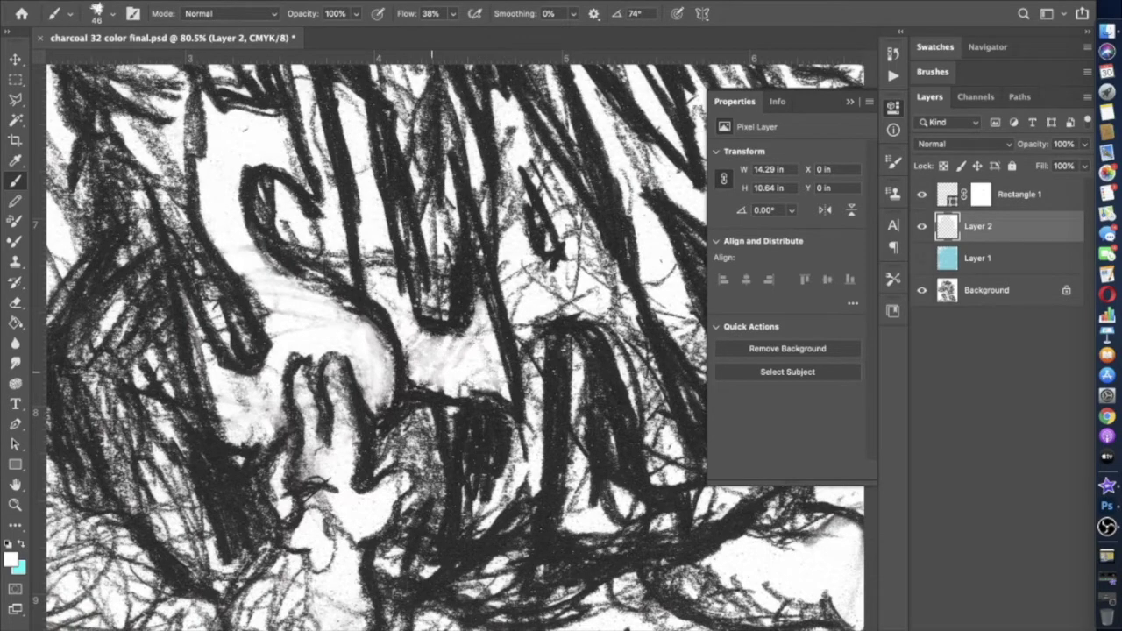
pyautogui.moveTo(373, 281); pyautogui.dragTo(365, 193)
pyautogui.moveTo(364, 112)
pyautogui.mouseDown()
pyautogui.moveTo(395, 279)
pyautogui.moveTo(363, 114)
pyautogui.mouseUp()
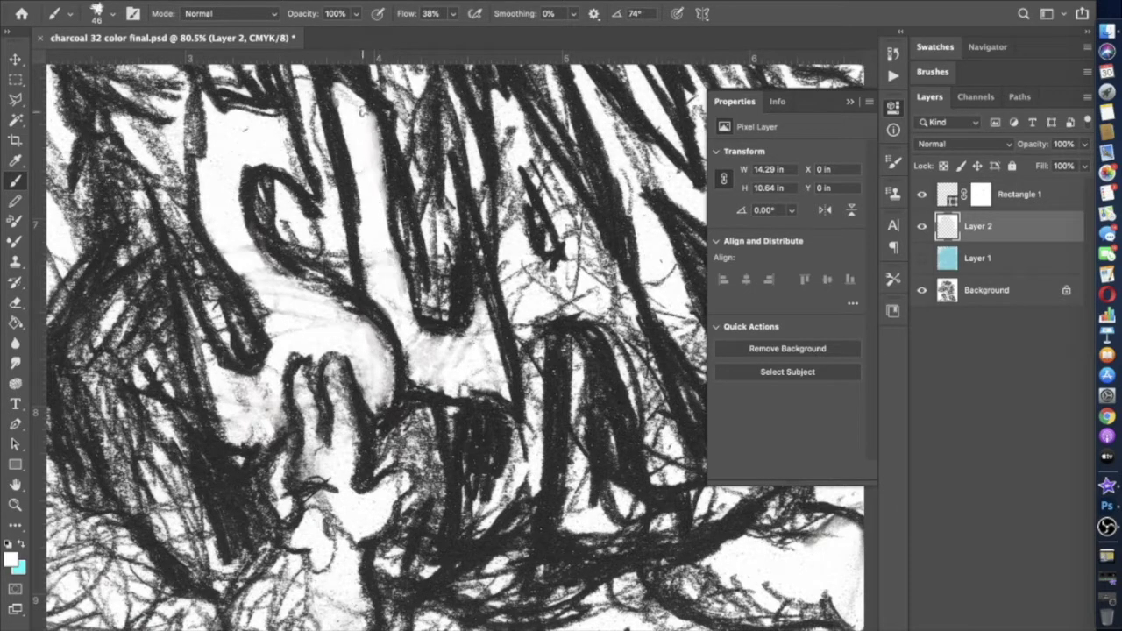
# Step: Try a white stroke near the foot of the L with the brush at 30 px and 49% opacity, and undo it
pyautogui.scroll(3, 365, 110)
pyautogui.scroll(-4, 365, 110)
pyautogui.click(112, 13)
pyautogui.moveTo(110, 63); pyautogui.dragTo(102, 63)
pyautogui.click(356, 13)
pyautogui.moveTo(361, 35); pyautogui.dragTo(319, 35)
pyautogui.scroll(4, 438, 360)
pyautogui.moveTo(436, 430)
pyautogui.mouseDown()
pyautogui.moveTo(435, 376)
pyautogui.moveTo(435, 417)
pyautogui.mouseUp()
pyautogui.press('super+z')
pyautogui.press('super+z')
pyautogui.scroll(-5, 456, 359)
pyautogui.scroll(5, 456, 359)
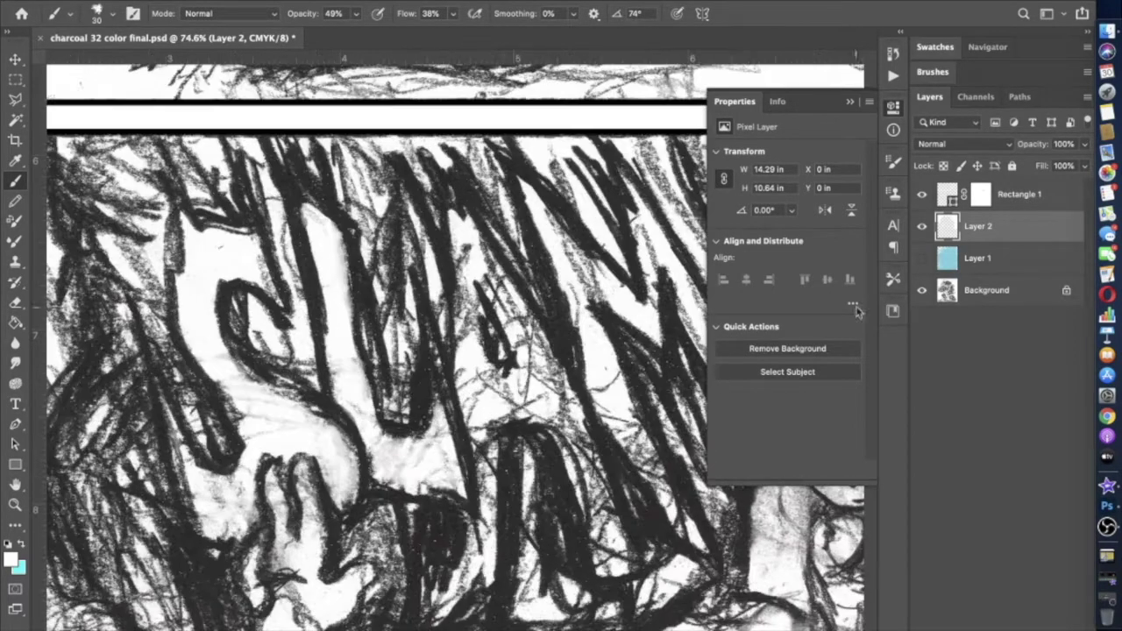
pyautogui.press('e')
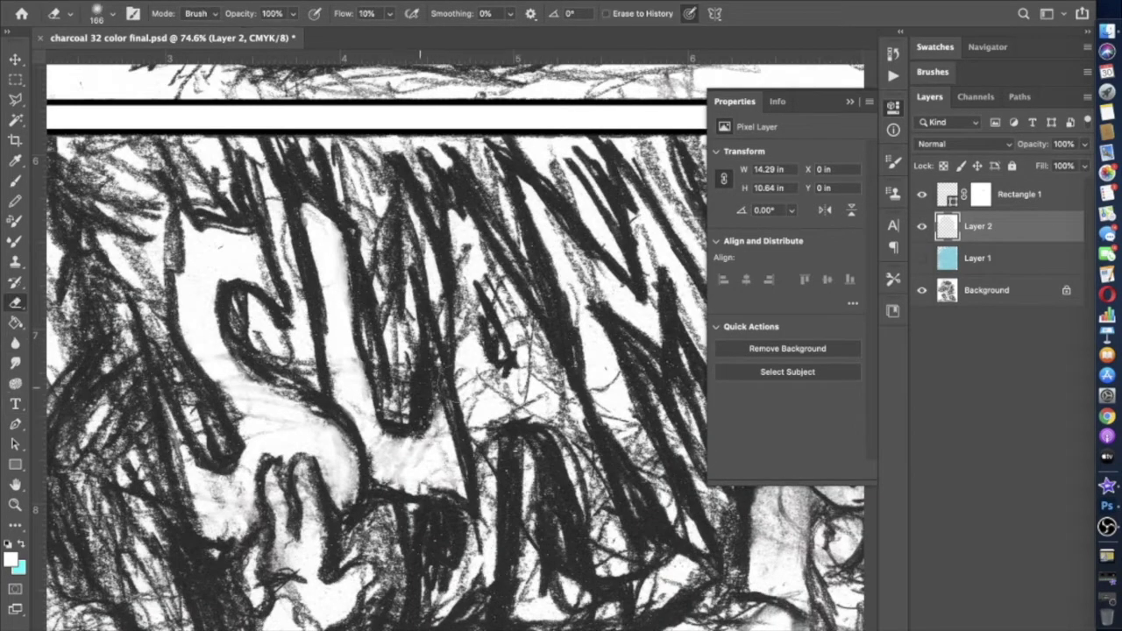
pyautogui.press('b')
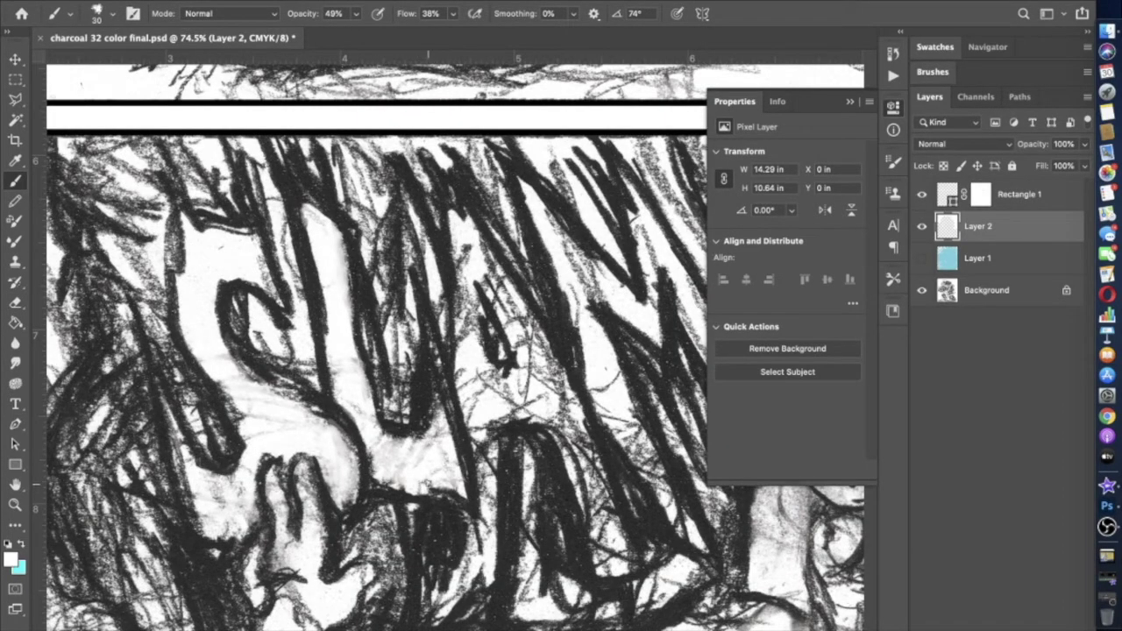
# Step: Set the brush to 44 px and 100% opacity and paint white inside the A and M of SLAM
pyautogui.scroll(-4, 427, 484)
pyautogui.click(356, 14)
pyautogui.moveTo(357, 40); pyautogui.dragTo(402, 39)
pyautogui.click(113, 14)
pyautogui.moveTo(103, 62); pyautogui.dragTo(109, 63)
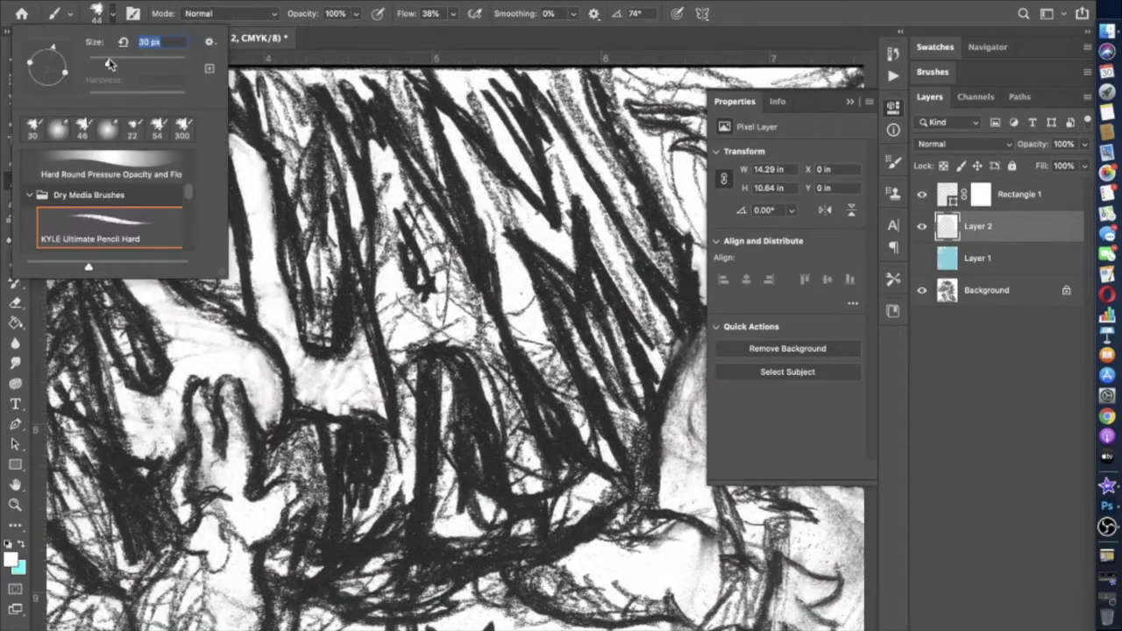
pyautogui.press('Return')
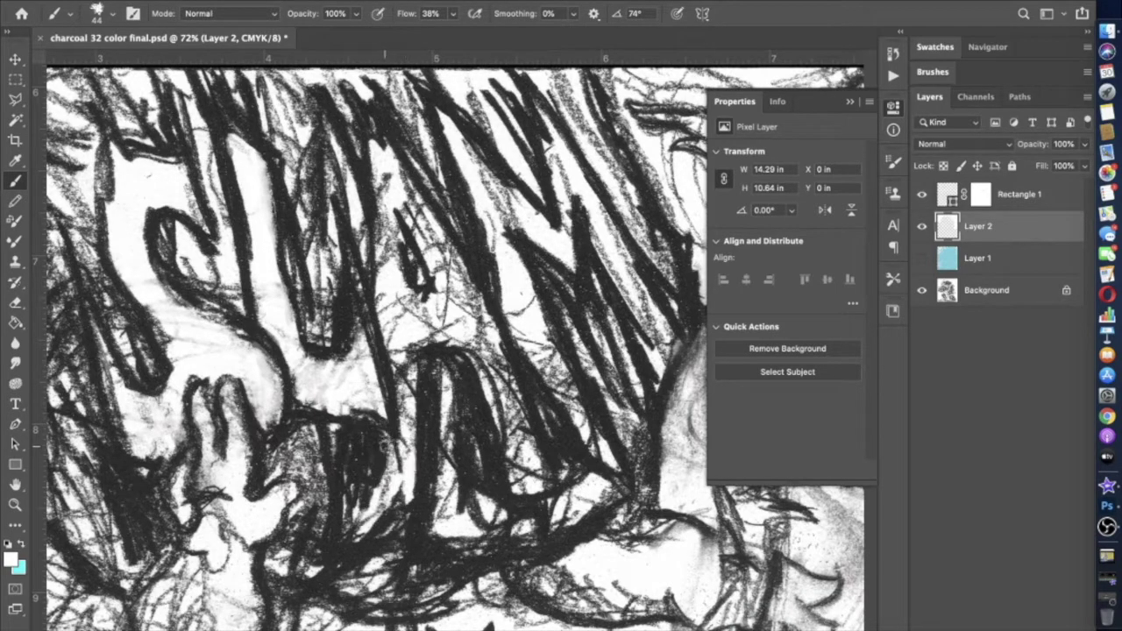
pyautogui.moveTo(406, 404)
pyautogui.mouseDown()
pyautogui.moveTo(391, 258)
pyautogui.moveTo(522, 438)
pyautogui.moveTo(538, 478)
pyautogui.moveTo(490, 351)
pyautogui.moveTo(422, 312)
pyautogui.moveTo(454, 263)
pyautogui.moveTo(397, 172)
pyautogui.moveTo(386, 256)
pyautogui.mouseUp()
# Step: Erase back the white paint across the SLAM lettering with the Eraser at reduced opacity, undoing the first trial strokes
pyautogui.press('super+minus')
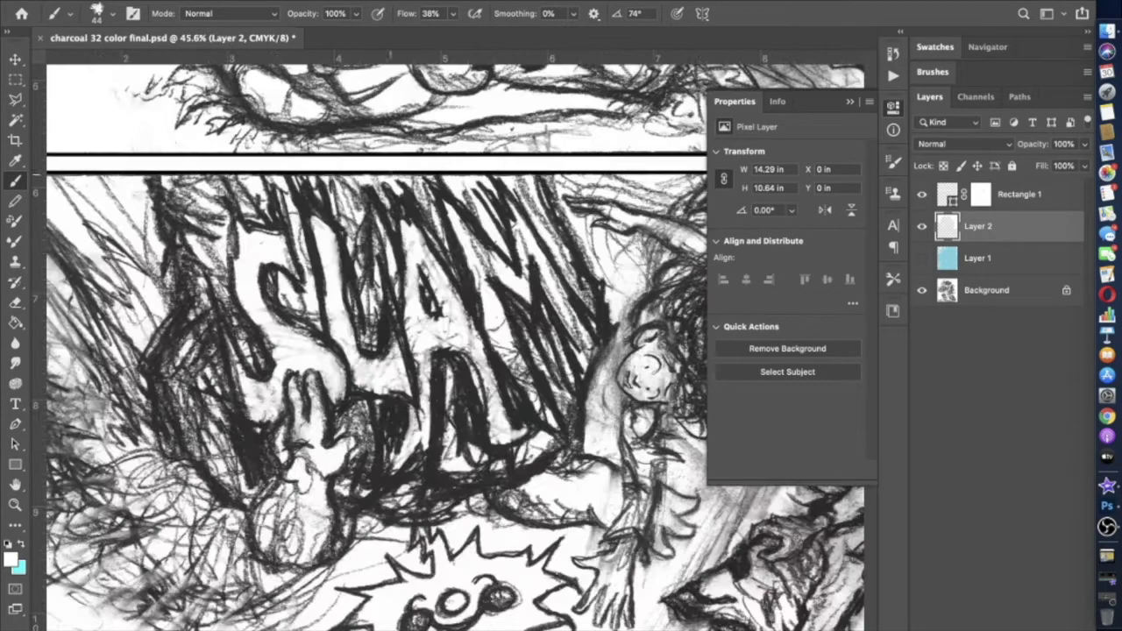
pyautogui.press('e')
pyautogui.click(292, 13)
pyautogui.moveTo(264, 396)
pyautogui.mouseDown()
pyautogui.moveTo(324, 368)
pyautogui.moveTo(337, 294)
pyautogui.mouseUp()
pyautogui.press('super+z')
pyautogui.click(292, 13)
pyautogui.moveTo(293, 32); pyautogui.dragTo(287, 32)
pyautogui.moveTo(267, 397)
pyautogui.mouseDown()
pyautogui.moveTo(336, 290)
pyautogui.moveTo(371, 369)
pyautogui.mouseUp()
pyautogui.press('super+z')
pyautogui.moveTo(340, 324); pyautogui.dragTo(380, 370)
pyautogui.moveTo(261, 394); pyautogui.dragTo(337, 367)
pyautogui.moveTo(410, 441)
pyautogui.mouseDown()
pyautogui.moveTo(419, 247)
pyautogui.moveTo(512, 434)
pyautogui.mouseUp()
pyautogui.moveTo(429, 232)
pyautogui.mouseDown()
pyautogui.moveTo(309, 298)
pyautogui.moveTo(267, 298)
pyautogui.mouseUp()
# Step: Set the brush opacity to 61% and paint white touch-ups around the lower part of the SLAM lettering
pyautogui.press('b')
pyautogui.click(356, 13)
pyautogui.click(328, 32)
pyautogui.moveTo(381, 477); pyautogui.dragTo(339, 404)
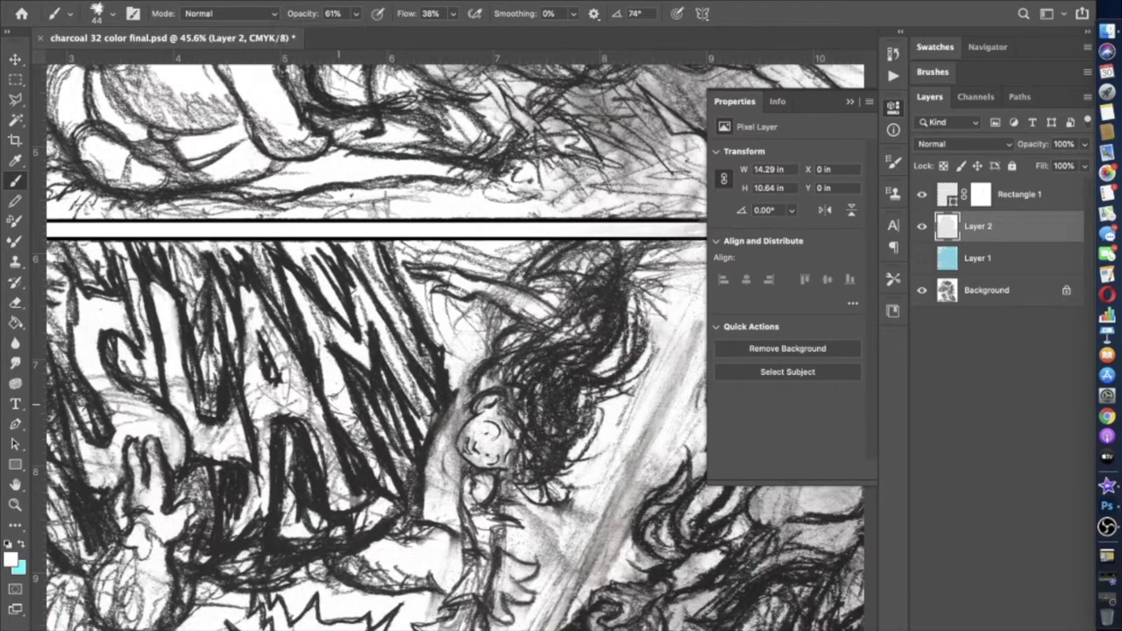
pyautogui.scroll(-6, 414, 381)
pyautogui.moveTo(561, 561); pyautogui.dragTo(514, 536)
# Step: Set the brush to 55 px and 48% opacity and paint white around the hill beneath the curly-haired figure
pyautogui.scroll(8, 517, 537)
pyautogui.scroll(-2, 275, 462)
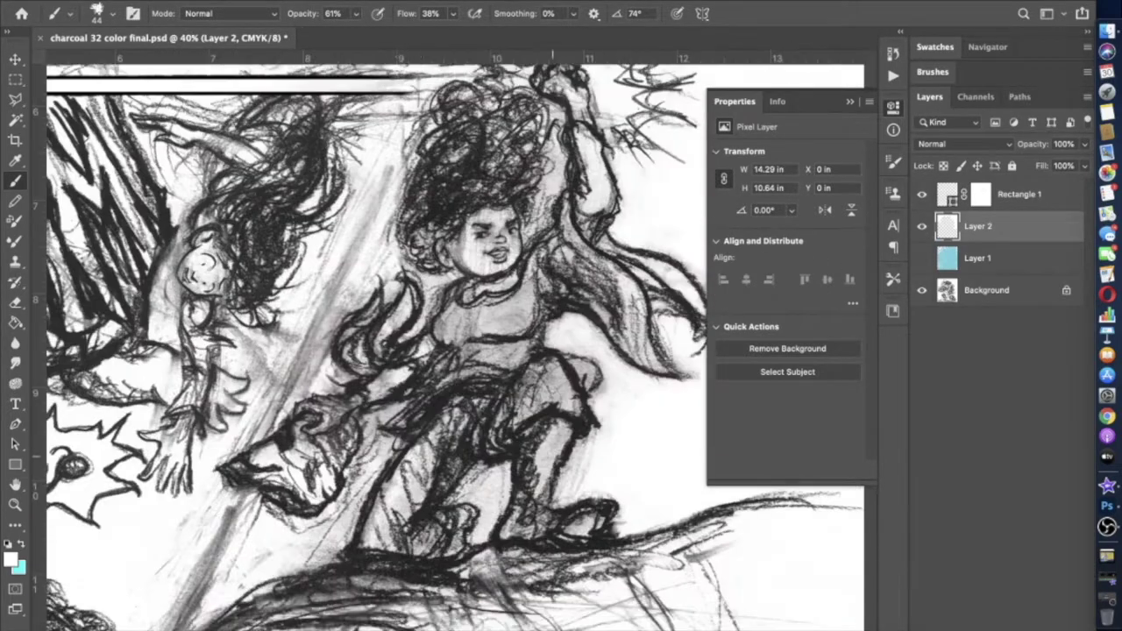
pyautogui.click(112, 15)
pyautogui.moveTo(114, 65); pyautogui.dragTo(117, 66)
pyautogui.click(356, 14)
pyautogui.moveTo(356, 31); pyautogui.dragTo(346, 33)
pyautogui.moveTo(478, 537); pyautogui.dragTo(489, 520)
pyautogui.moveTo(359, 504); pyautogui.dragTo(496, 412)
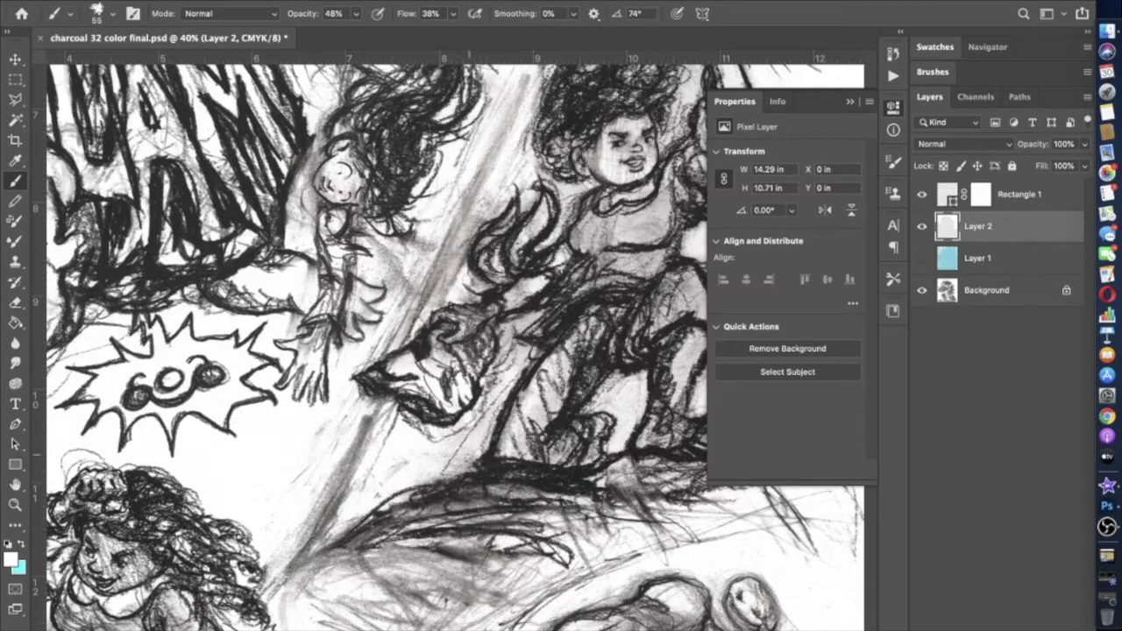
pyautogui.scroll(-3, 372, 498)
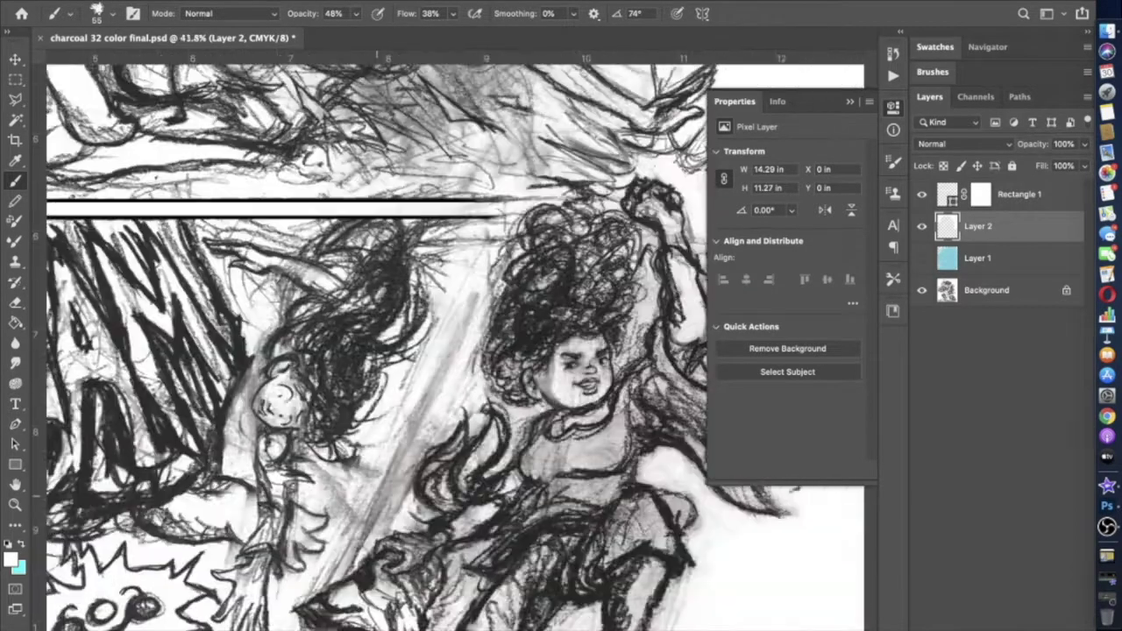
# Step: Set the brush to 36 px and 72% opacity and paint white on the running figure's face, undoing unwanted strokes
pyautogui.scroll(-3, 377, 496)
pyautogui.scroll(5, 377, 495)
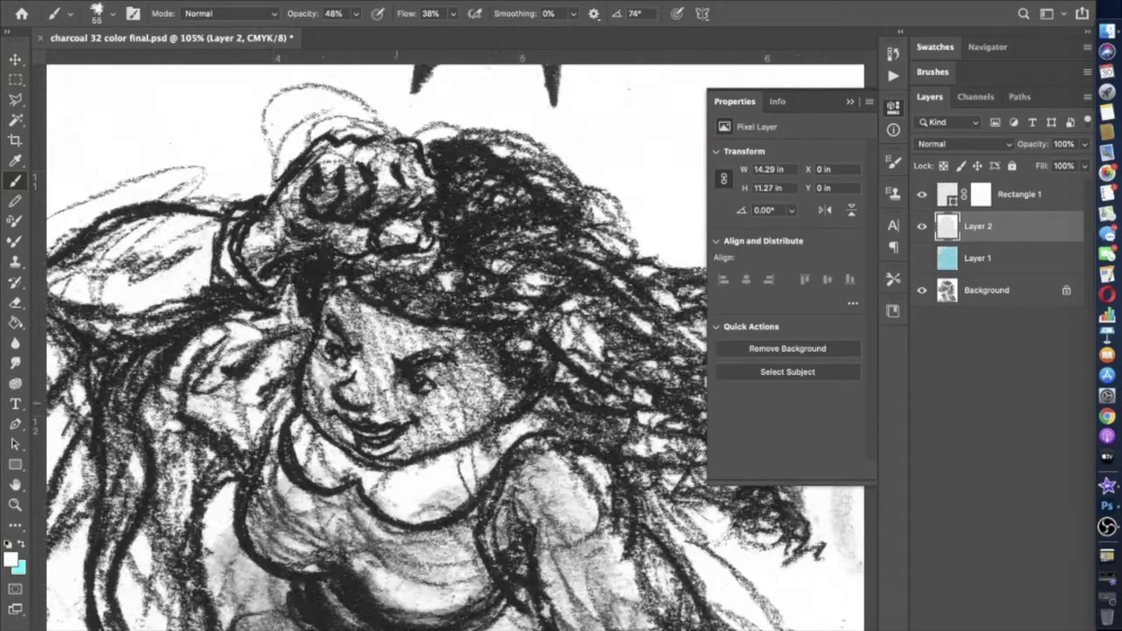
pyautogui.click(104, 16)
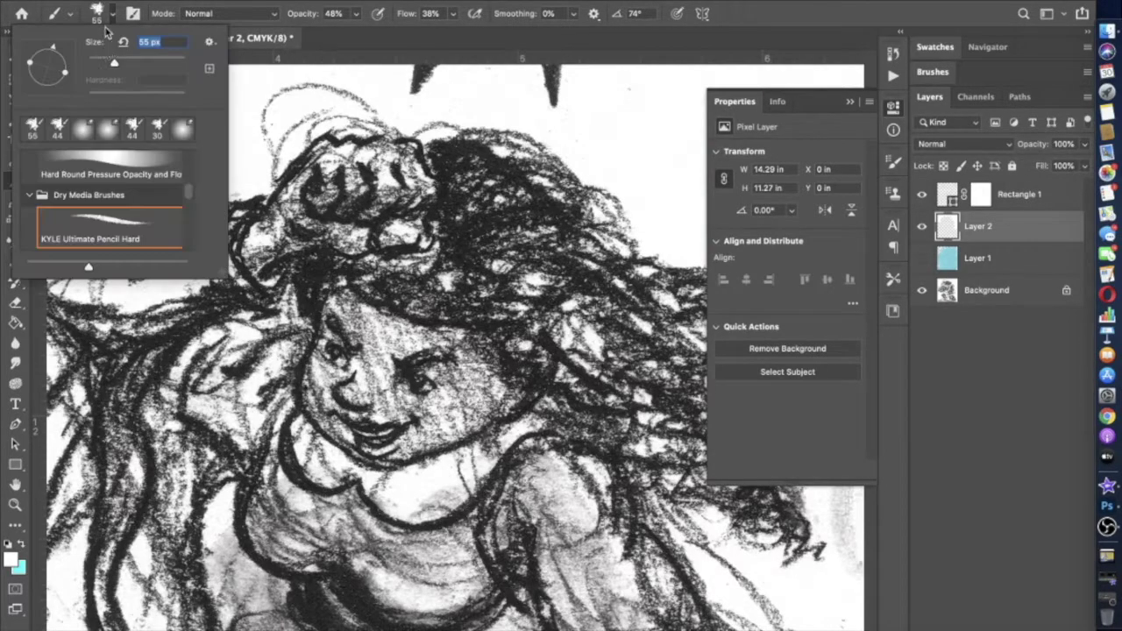
pyautogui.press('Return')
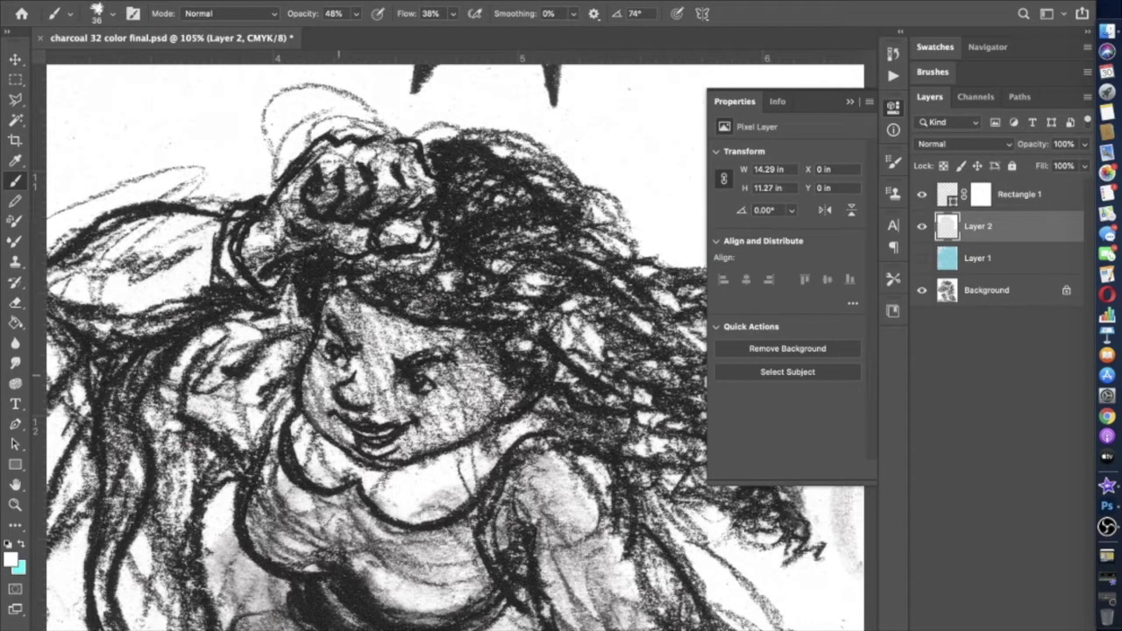
pyautogui.press('super+z')
pyautogui.moveTo(355, 14)
pyautogui.mouseDown()
pyautogui.moveTo(357, 30)
pyautogui.moveTo(374, 32)
pyautogui.mouseUp()
pyautogui.moveTo(350, 444); pyautogui.dragTo(313, 393)
pyautogui.press('super+z')
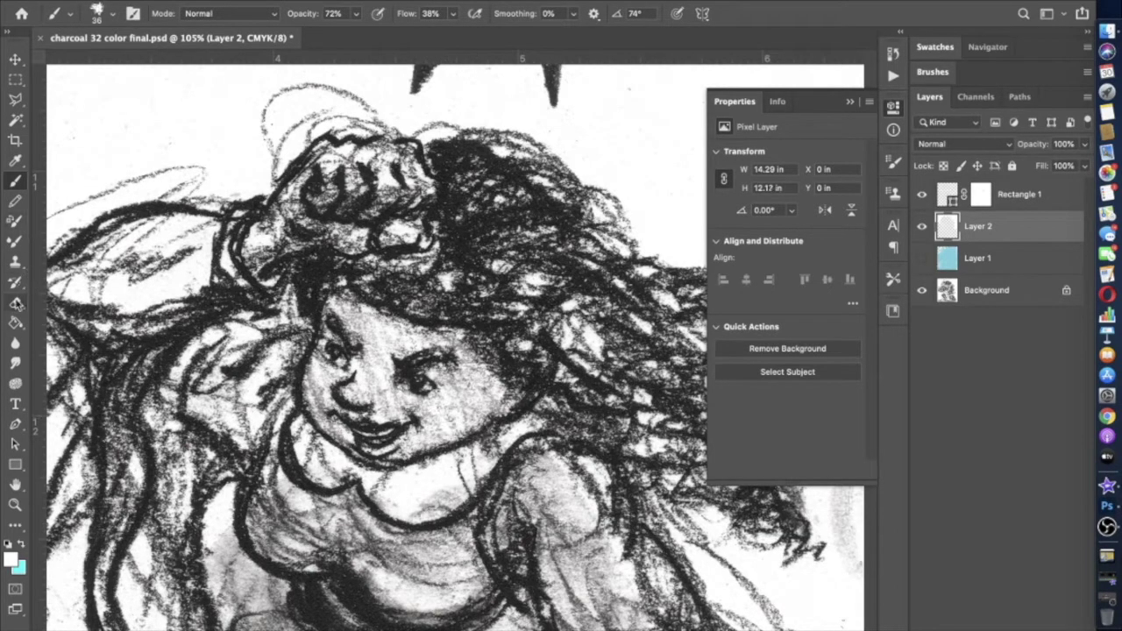
# Step: Set the brush to 49 px and 100% opacity and paint white over the stray outline above the running figure's raised fist
pyautogui.click(15, 302)
pyautogui.keyDown('alt'); pyautogui.scroll(-6, 429, 359); pyautogui.keyUp('alt')
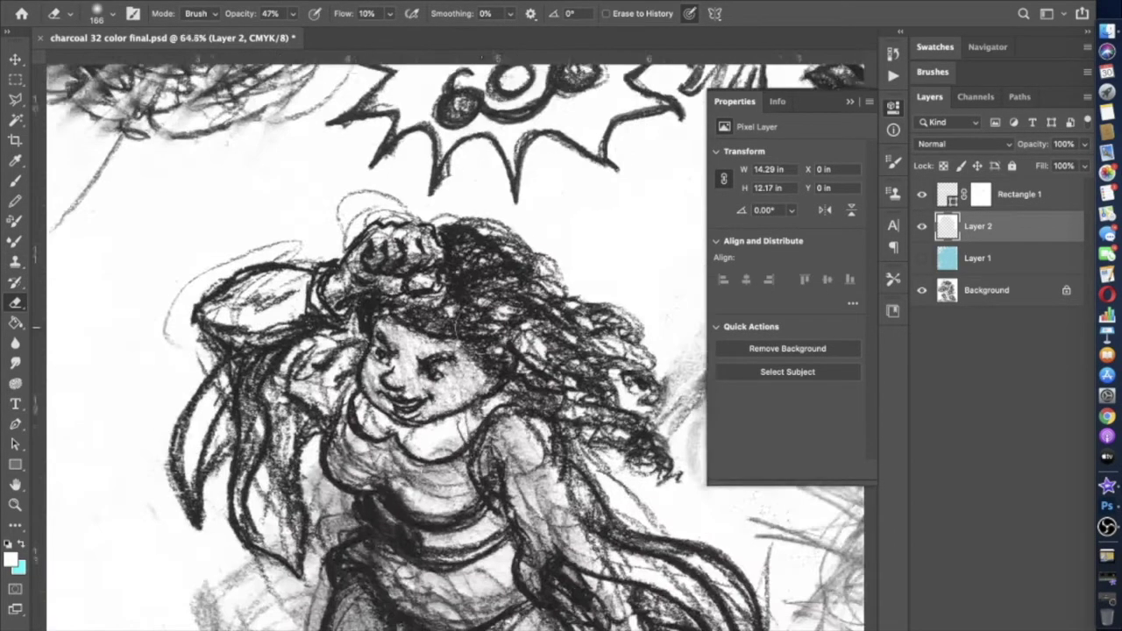
pyautogui.press('b')
pyautogui.moveTo(356, 14); pyautogui.dragTo(380, 37)
pyautogui.click(112, 14)
pyautogui.click(114, 59)
pyautogui.moveTo(414, 251); pyautogui.dragTo(399, 254)
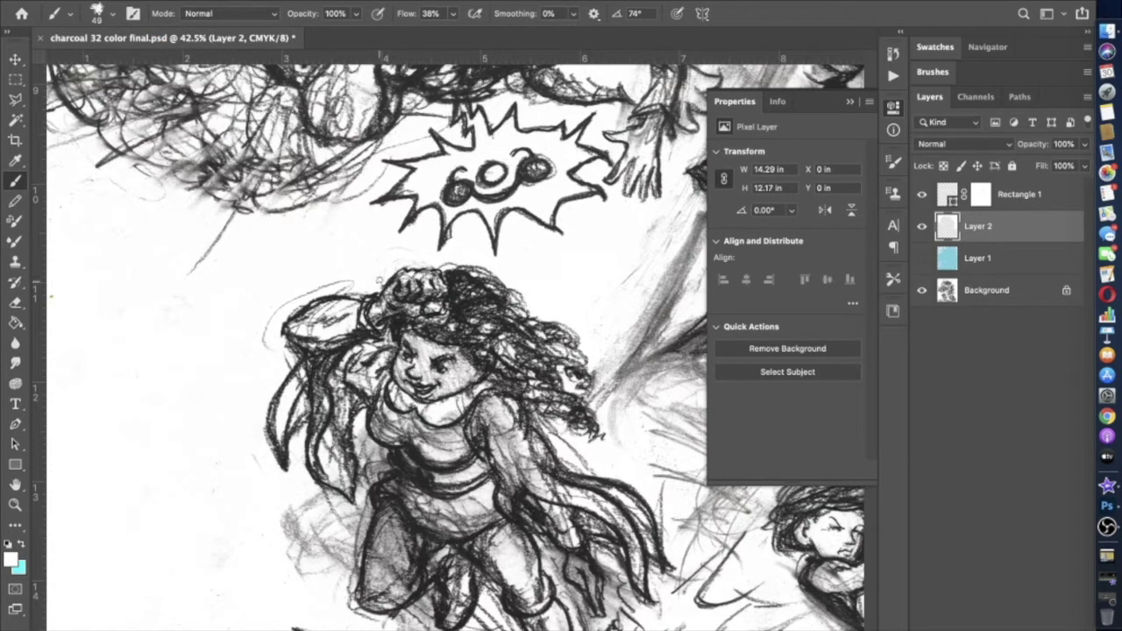
# Step: Set the brush opacity to 89% and paint white over the smudges beside the running figure's bent leg at 140 px and 73 px
pyautogui.scroll(-5, 456, 342)
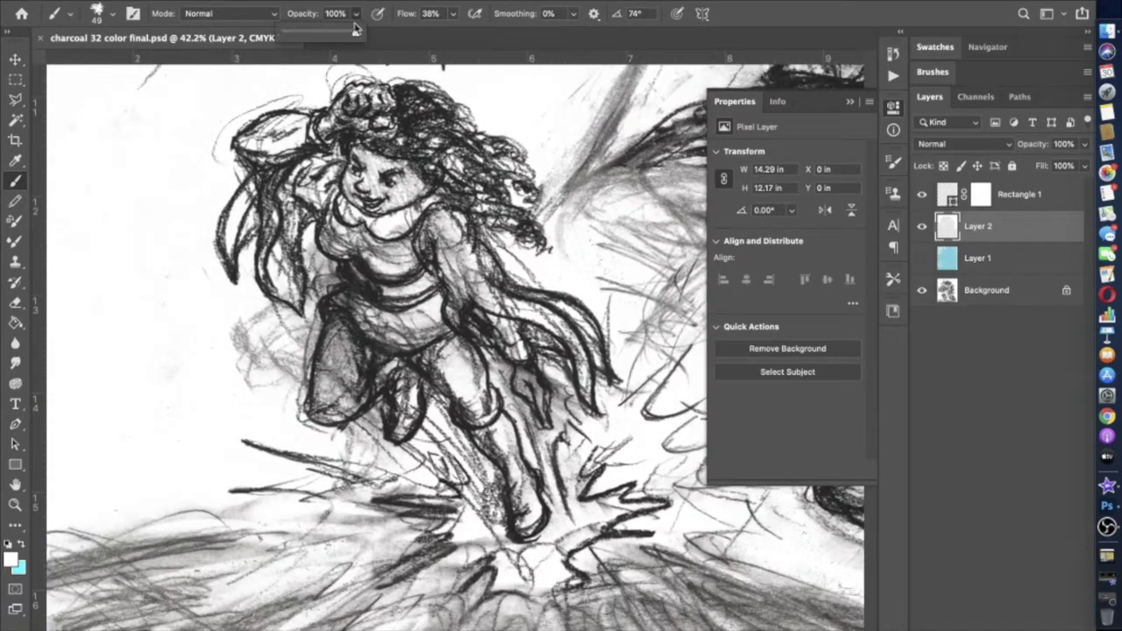
pyautogui.moveTo(355, 30); pyautogui.dragTo(347, 32)
pyautogui.click(112, 14)
pyautogui.click(147, 63)
pyautogui.moveTo(250, 390)
pyautogui.mouseDown()
pyautogui.moveTo(264, 335)
pyautogui.moveTo(266, 360)
pyautogui.mouseUp()
pyautogui.moveTo(325, 268)
pyautogui.mouseDown()
pyautogui.moveTo(320, 288)
pyautogui.moveTo(324, 268)
pyautogui.mouseUp()
pyautogui.click(112, 14)
pyautogui.click(124, 61)
pyautogui.moveTo(309, 325); pyautogui.dragTo(303, 419)
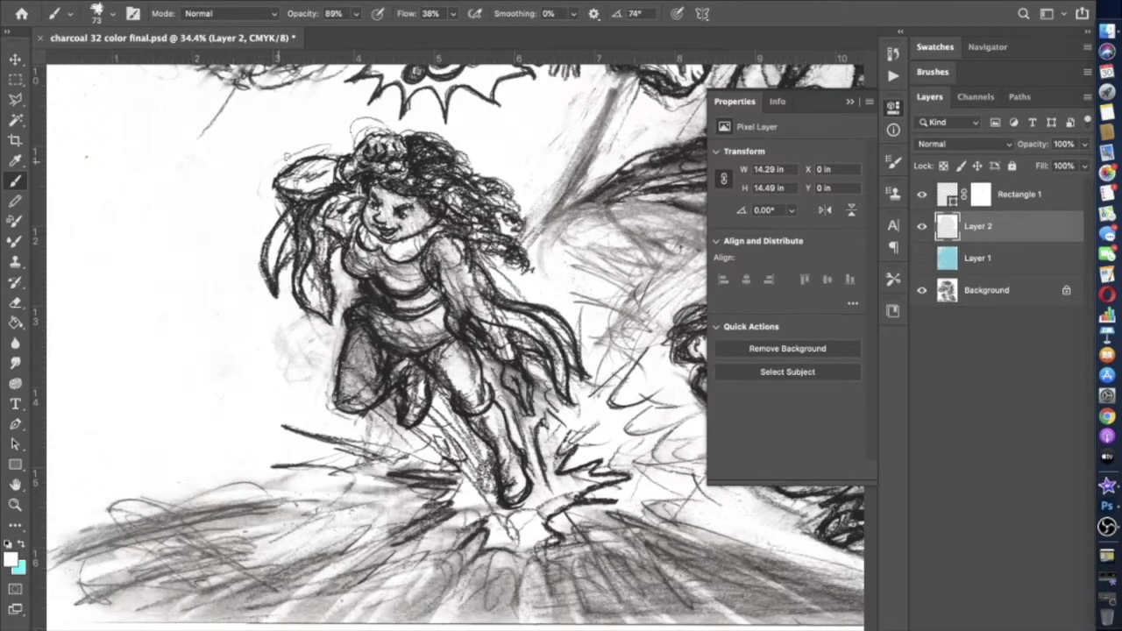
# Step: Switch to the Eraser and set its opacity to 14% for the area around the running figure
pyautogui.scroll(2, 443, 394)
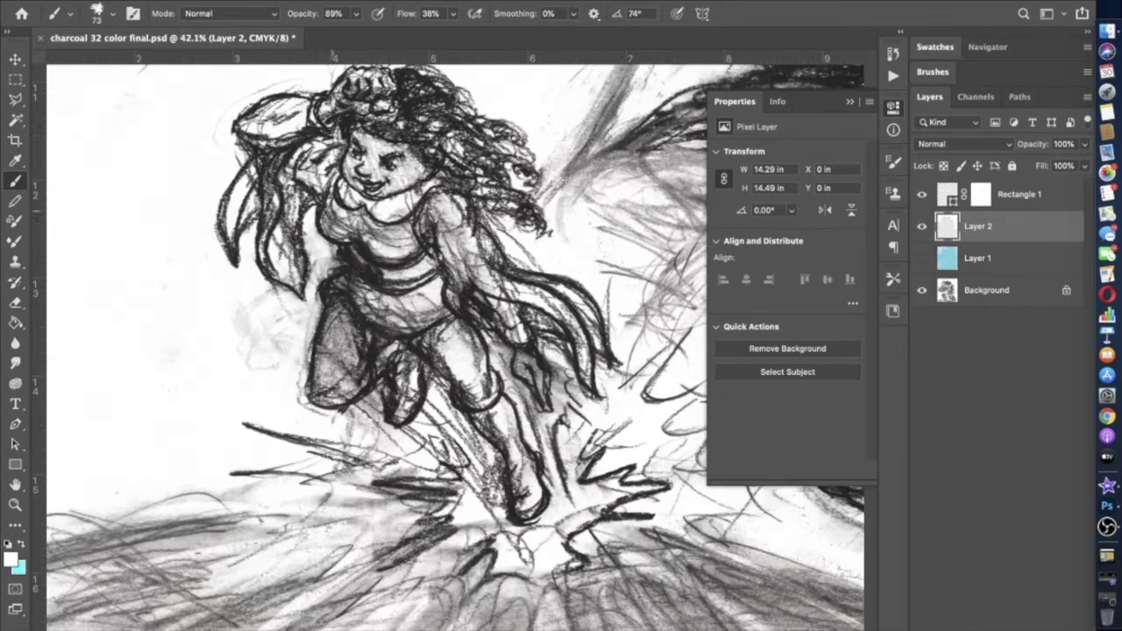
pyautogui.press('e')
pyautogui.click(289, 14)
pyautogui.click(267, 33)
pyautogui.scroll(-3, 443, 351)
pyautogui.scroll(5, 443, 351)
# Step: Set the brush to 94 px and 29% opacity and paint soft white highlights on the running figure's bent thigh and waist
pyautogui.press('b')
pyautogui.click(355, 15)
pyautogui.write('52')
pyautogui.click(112, 13)
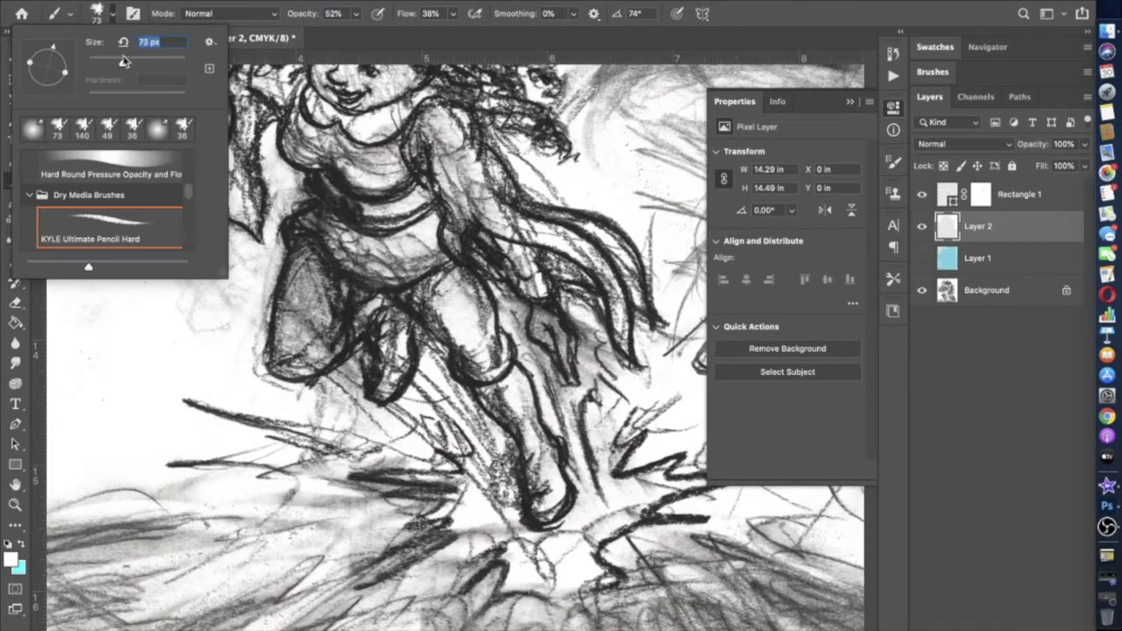
pyautogui.click(335, 13)
pyautogui.write('29')
pyautogui.press('Return')
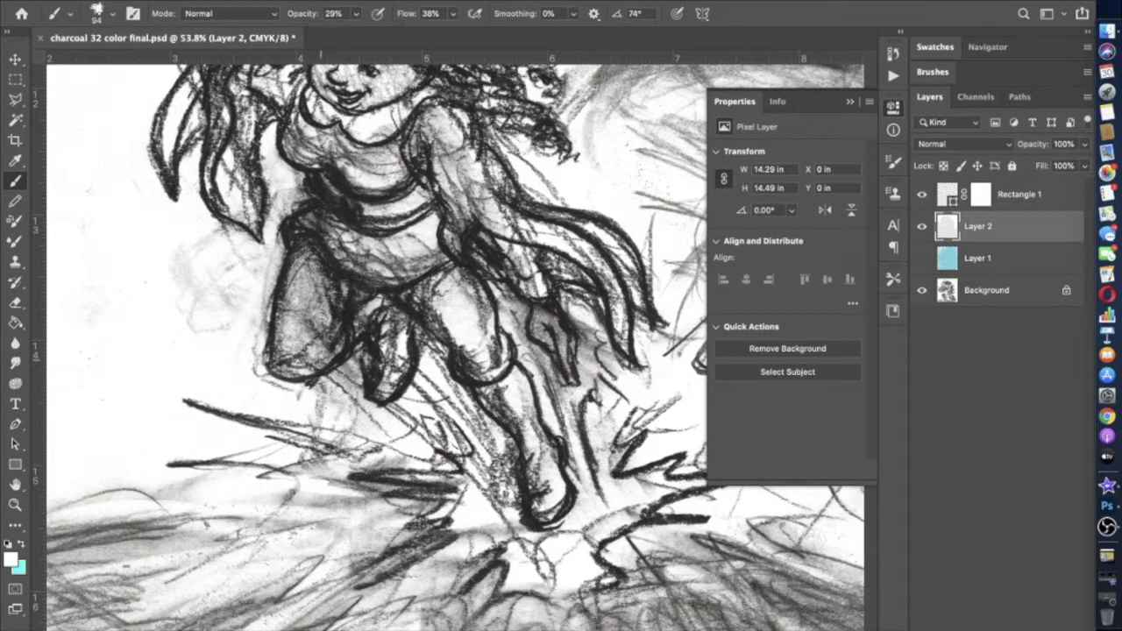
pyautogui.moveTo(324, 354); pyautogui.dragTo(301, 344)
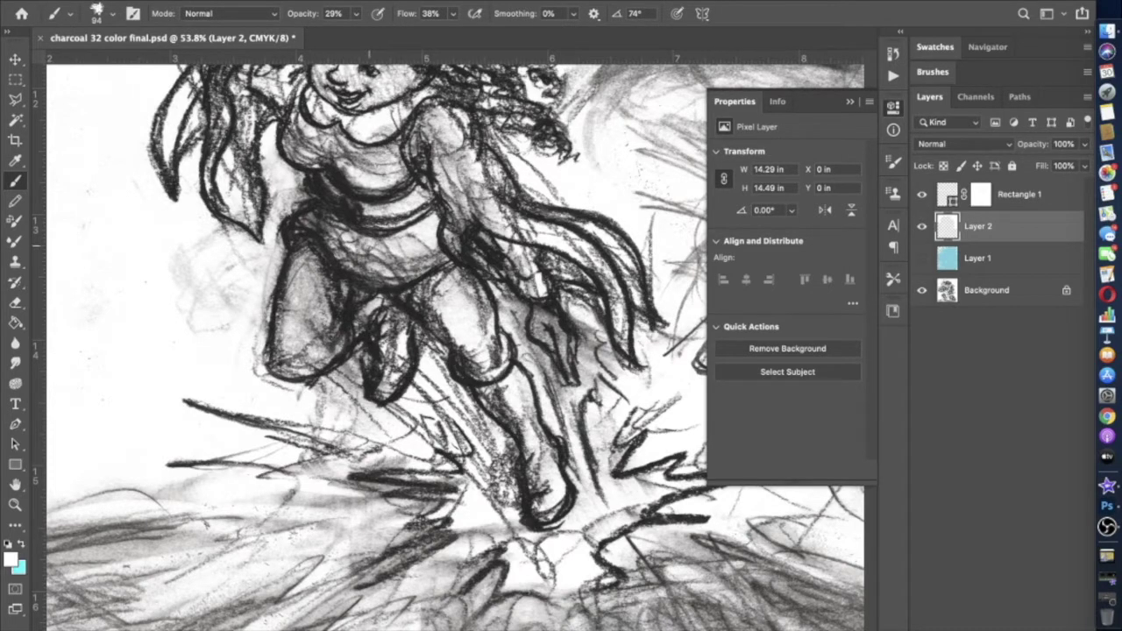
pyautogui.moveTo(364, 245); pyautogui.dragTo(309, 218)
# Step: Set the brush to 49 px and 35% opacity and paint white highlights across the running figure's skirt
pyautogui.click(356, 14)
pyautogui.moveTo(355, 36); pyautogui.dragTo(360, 36)
pyautogui.click(112, 13)
pyautogui.moveTo(104, 55); pyautogui.dragTo(93, 55)
pyautogui.moveTo(415, 261); pyautogui.dragTo(296, 233)
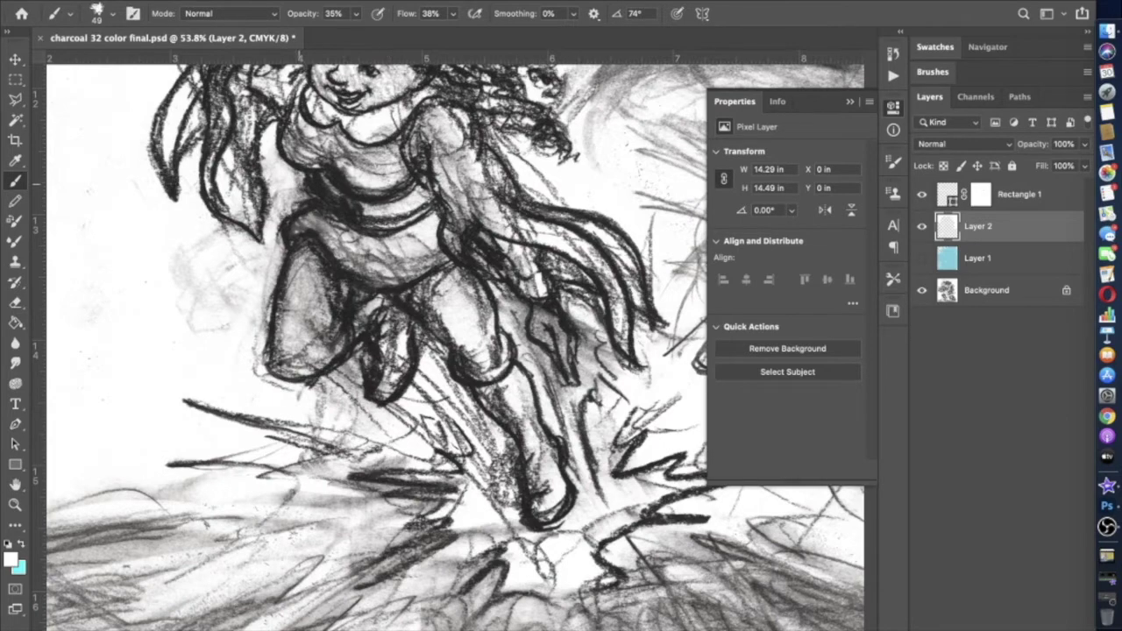
# Step: Compare the running figure with Layer 2 hidden and shown
pyautogui.press('super+minus')
pyautogui.press('super+minus')
pyautogui.click(922, 227)
pyautogui.click(922, 227)
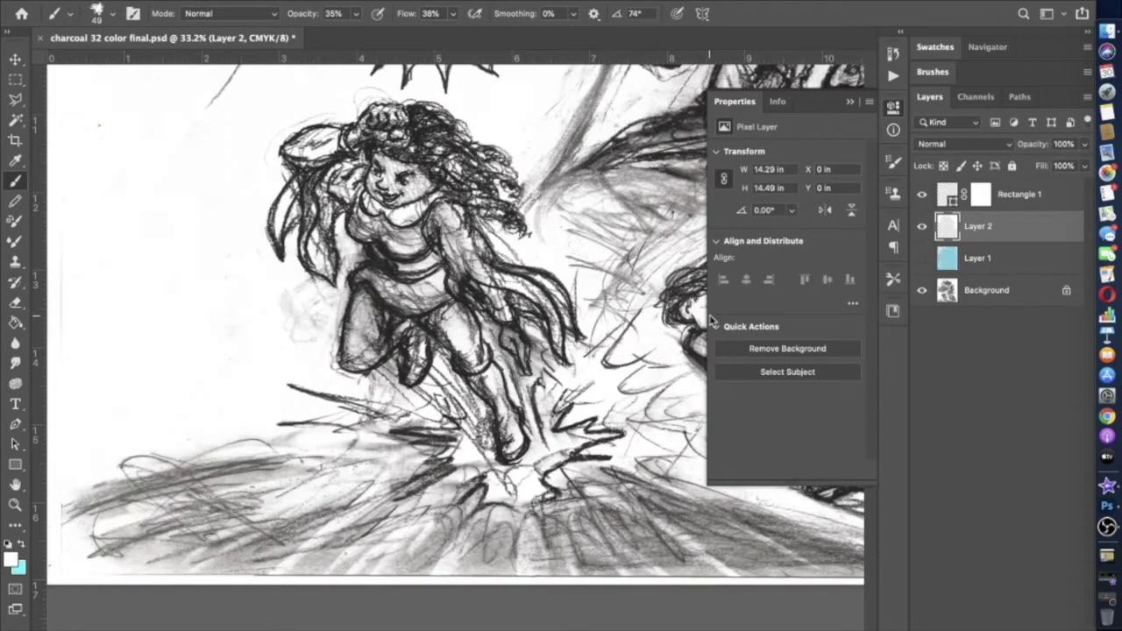
# Step: Set the brush to 81 px and 70% opacity and paint white around the small oval head behind the crouching figures
pyautogui.press('super+plus')
pyautogui.press('e')
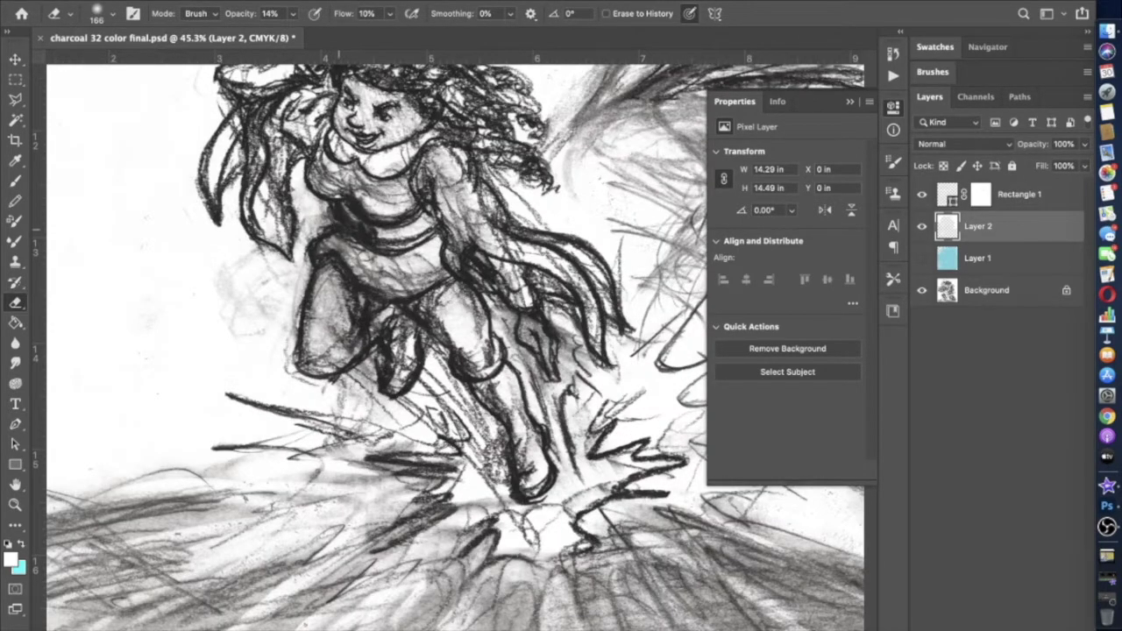
pyautogui.scroll(-3, 431, 295)
pyautogui.hscroll(5, 431, 295)
pyautogui.scroll(8, 312, 312)
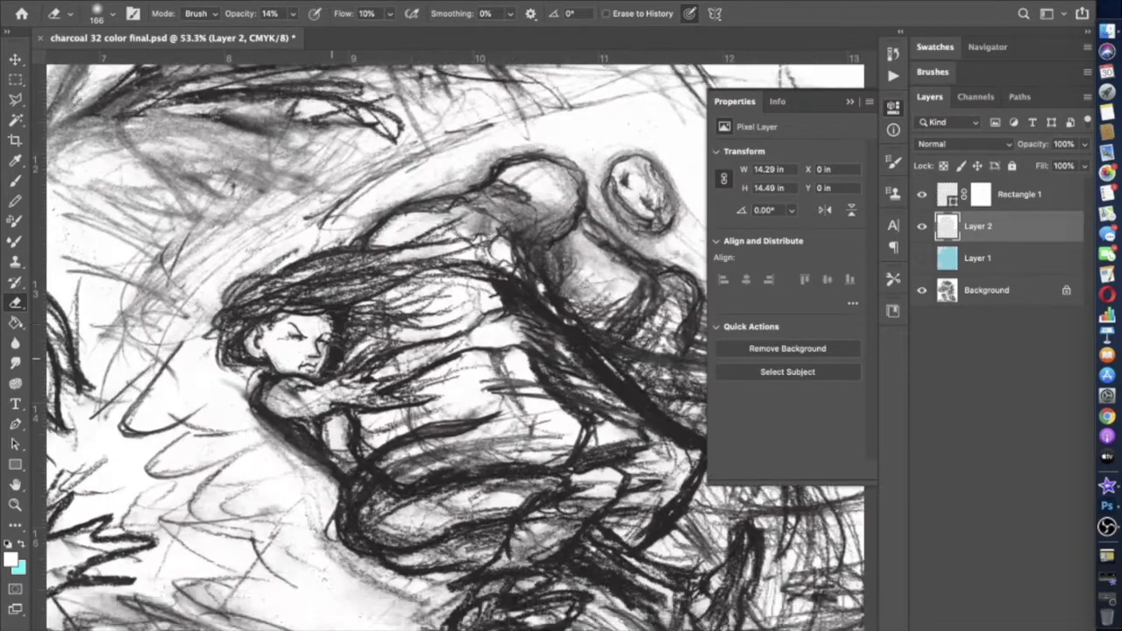
pyautogui.scroll(1, 312, 312)
pyautogui.hscroll(5, 312, 312)
pyautogui.scroll(4, 312, 312)
pyautogui.click(15, 181)
pyautogui.click(357, 16)
pyautogui.moveTo(356, 32); pyautogui.dragTo(384, 32)
pyautogui.click(112, 14)
pyautogui.moveTo(121, 64); pyautogui.dragTo(128, 64)
pyautogui.moveTo(521, 397)
pyautogui.mouseDown()
pyautogui.moveTo(482, 380)
pyautogui.moveTo(431, 303)
pyautogui.moveTo(502, 219)
pyautogui.mouseUp()
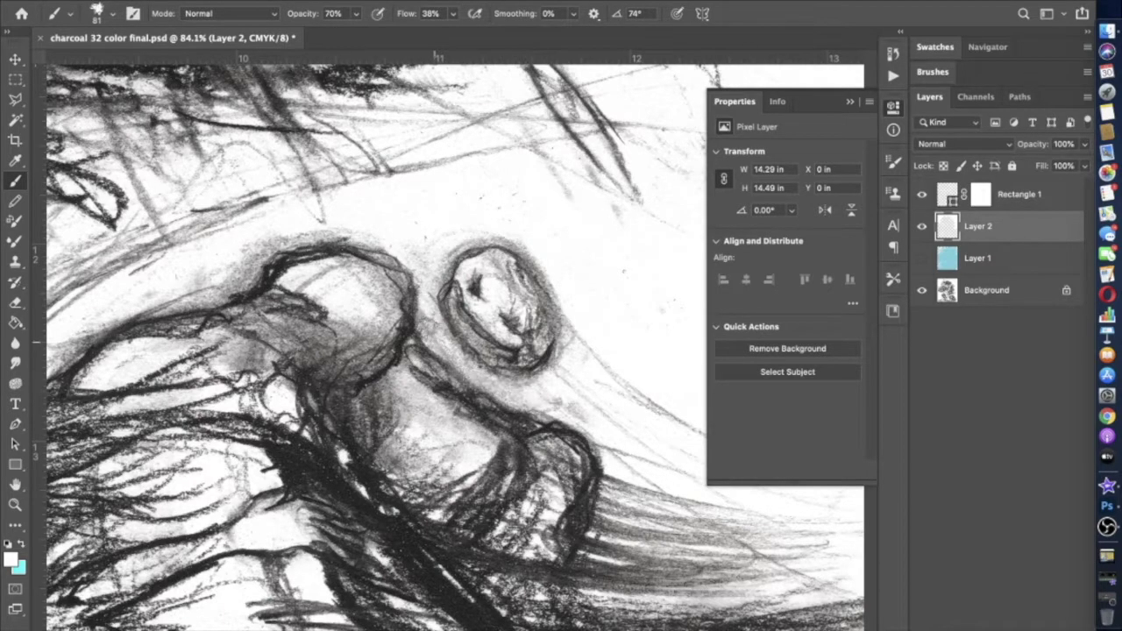
# Step: Paint white over the smudges along the hunched figure's shoulder and back in the crouching group
pyautogui.moveTo(322, 225)
pyautogui.mouseDown()
pyautogui.moveTo(282, 222)
pyautogui.moveTo(215, 286)
pyautogui.moveTo(189, 294)
pyautogui.mouseUp()
pyautogui.scroll(-5, 175, 301)
pyautogui.hscroll(-3, 176, 300)
pyautogui.moveTo(275, 249); pyautogui.dragTo(328, 185)
pyautogui.moveTo(490, 199)
pyautogui.mouseDown()
pyautogui.moveTo(463, 188)
pyautogui.moveTo(414, 206)
pyautogui.mouseUp()
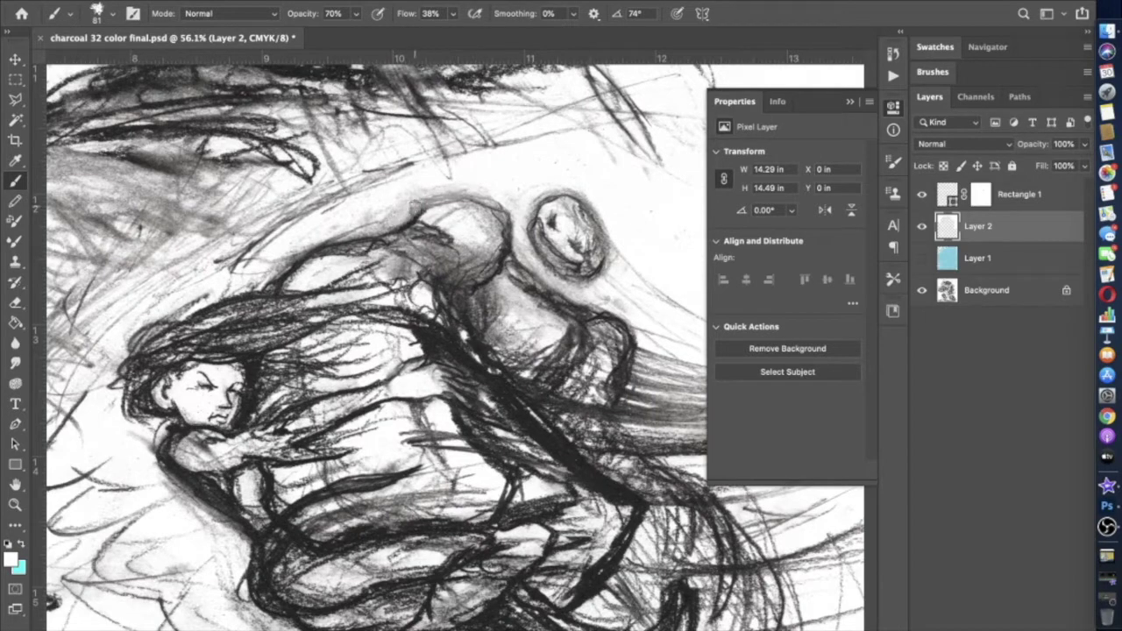
pyautogui.scroll(2, 438, 190)
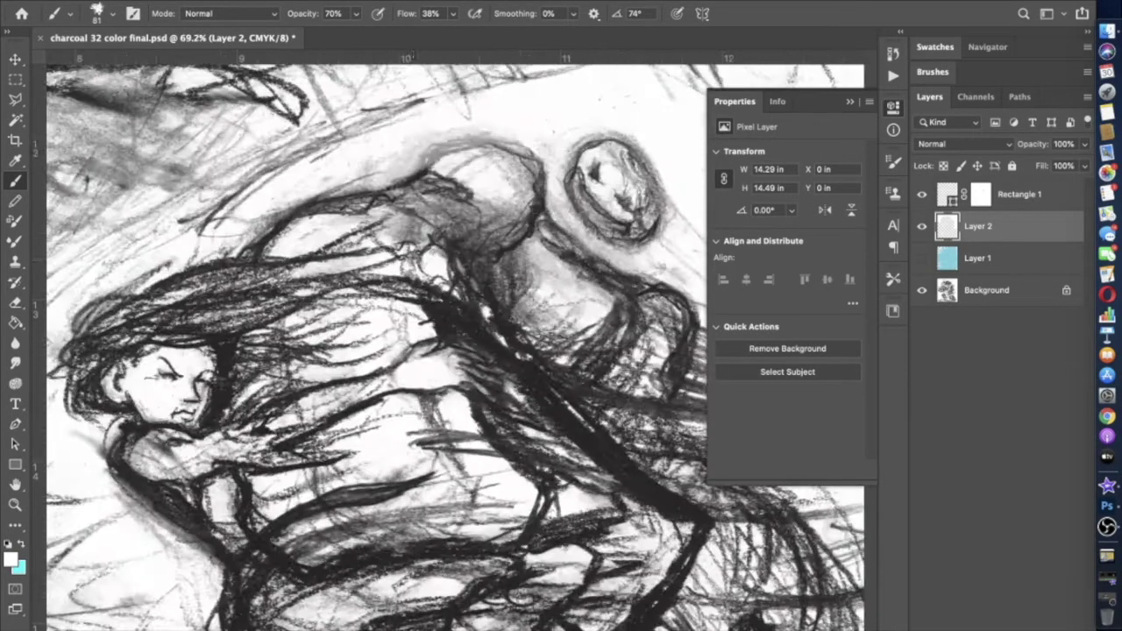
pyautogui.moveTo(406, 176)
pyautogui.mouseDown()
pyautogui.moveTo(464, 142)
pyautogui.moveTo(386, 165)
pyautogui.mouseUp()
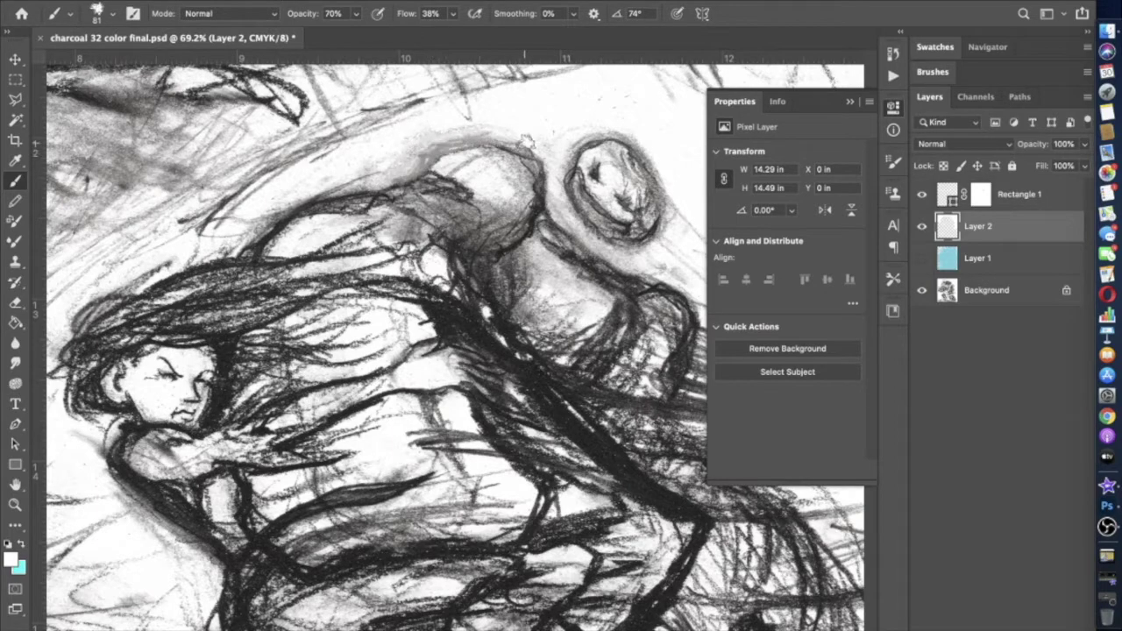
# Step: Set the brush to 118 px with a lower opacity and try a white stroke over the speed lines behind the crouching figures
pyautogui.click(15, 303)
pyautogui.press('super+minus')
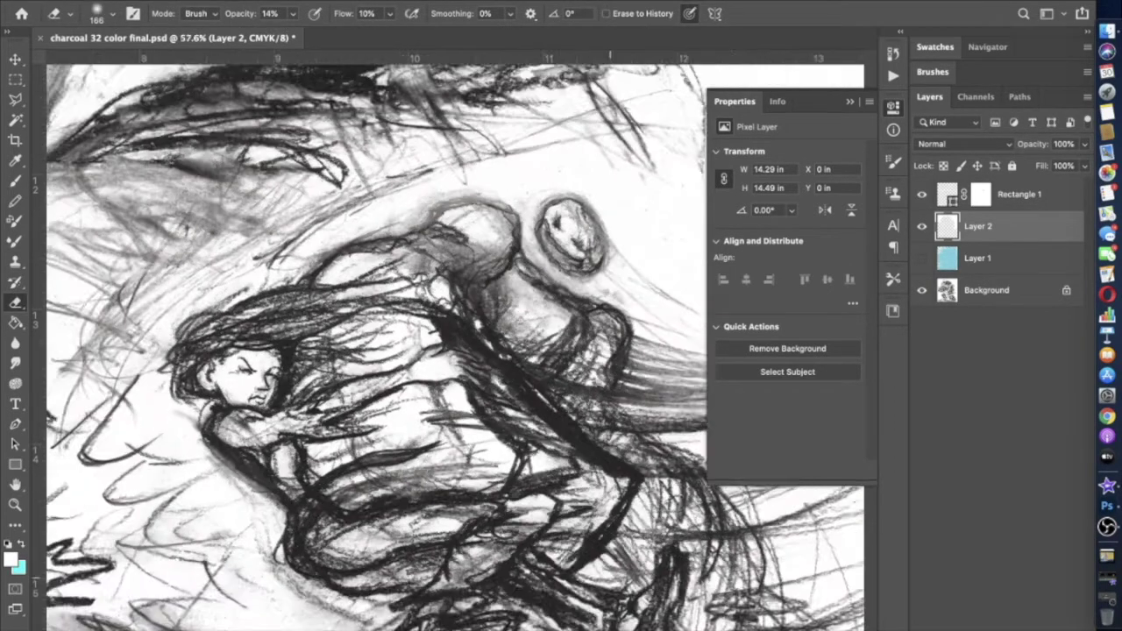
pyautogui.scroll(-5, 438, 243)
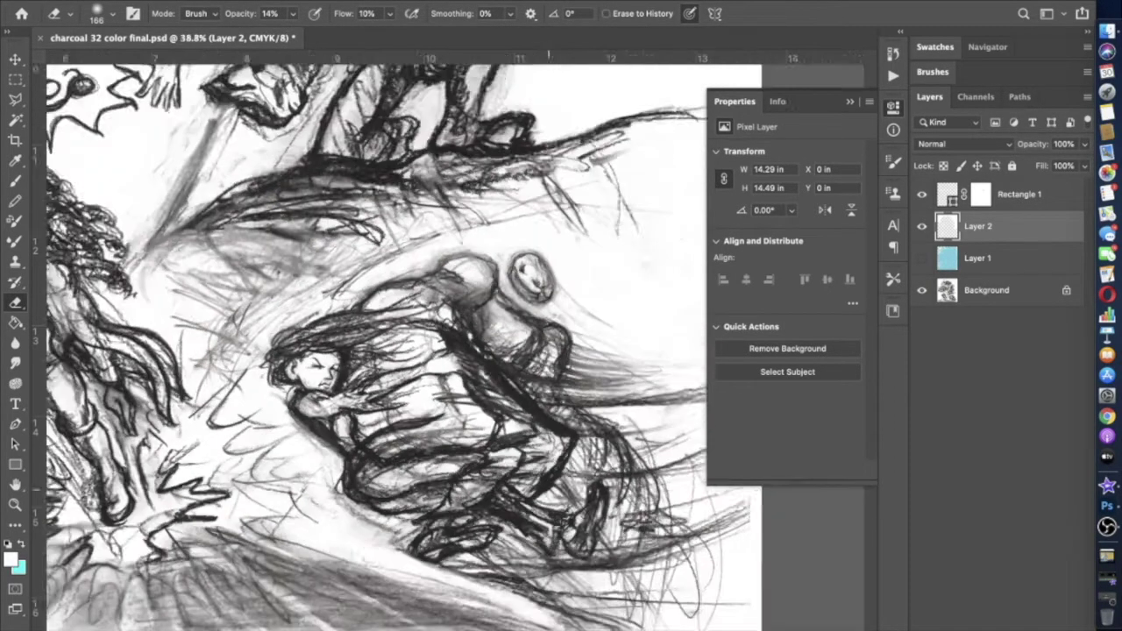
pyautogui.scroll(-5, 429, 210)
pyautogui.press('b')
pyautogui.click(111, 15)
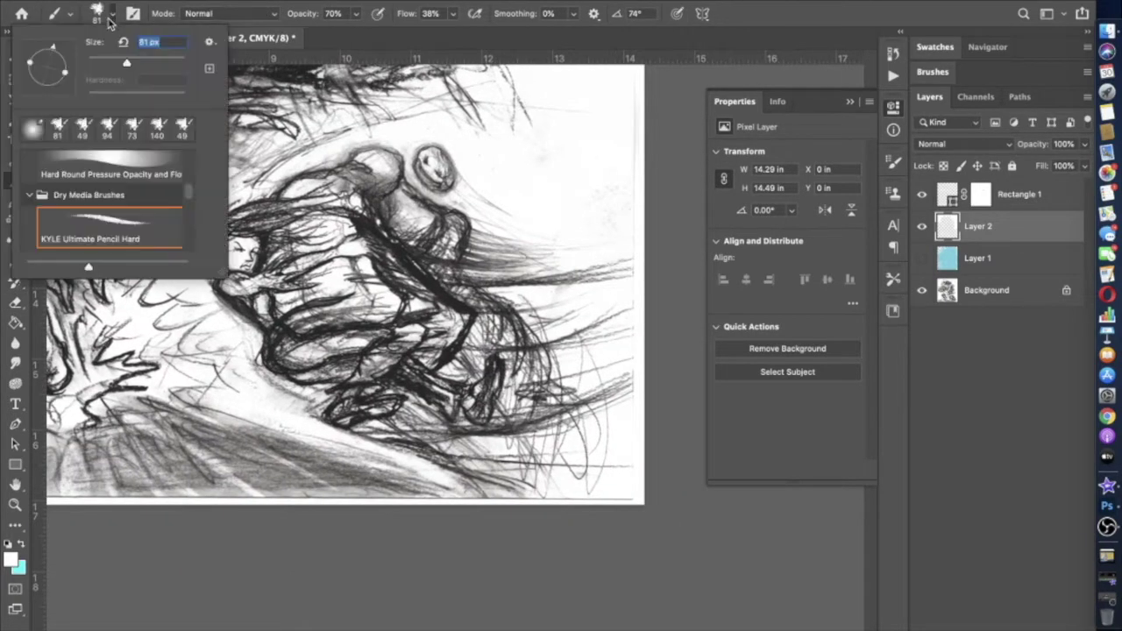
pyautogui.click(356, 14)
pyautogui.click(338, 34)
pyautogui.moveTo(436, 266); pyautogui.dragTo(515, 273)
pyautogui.press('super+z')
# Step: Paint white over the shading and speed lines trailing the crouching figures, undoing the unwanted strokes
pyautogui.scroll(5, 516, 317)
pyautogui.moveTo(577, 223)
pyautogui.mouseDown()
pyautogui.moveTo(501, 217)
pyautogui.moveTo(371, 177)
pyautogui.mouseUp()
pyautogui.press('super+z')
pyautogui.moveTo(559, 213)
pyautogui.mouseDown()
pyautogui.moveTo(414, 208)
pyautogui.moveTo(360, 171)
pyautogui.mouseUp()
pyautogui.moveTo(526, 254); pyautogui.dragTo(420, 225)
pyautogui.press('super+z')
pyautogui.moveTo(549, 253)
pyautogui.mouseDown()
pyautogui.moveTo(614, 260)
pyautogui.moveTo(504, 300)
pyautogui.moveTo(604, 317)
pyautogui.mouseUp()
pyautogui.moveTo(466, 364); pyautogui.dragTo(507, 368)
# Step: Switch to the Eraser and set its opacity to 45% for the crouching figures
pyautogui.scroll(-3, 458, 354)
pyautogui.press('e')
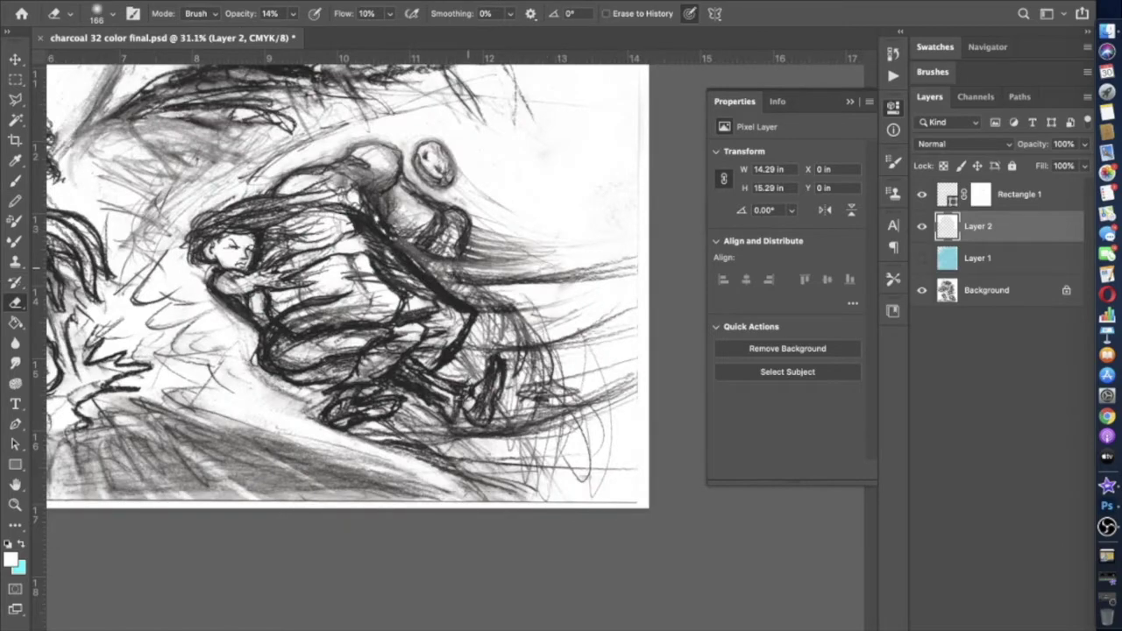
pyautogui.scroll(5, 468, 266)
pyautogui.moveTo(293, 14); pyautogui.dragTo(313, 32)
pyautogui.scroll(-3, 434, 296)
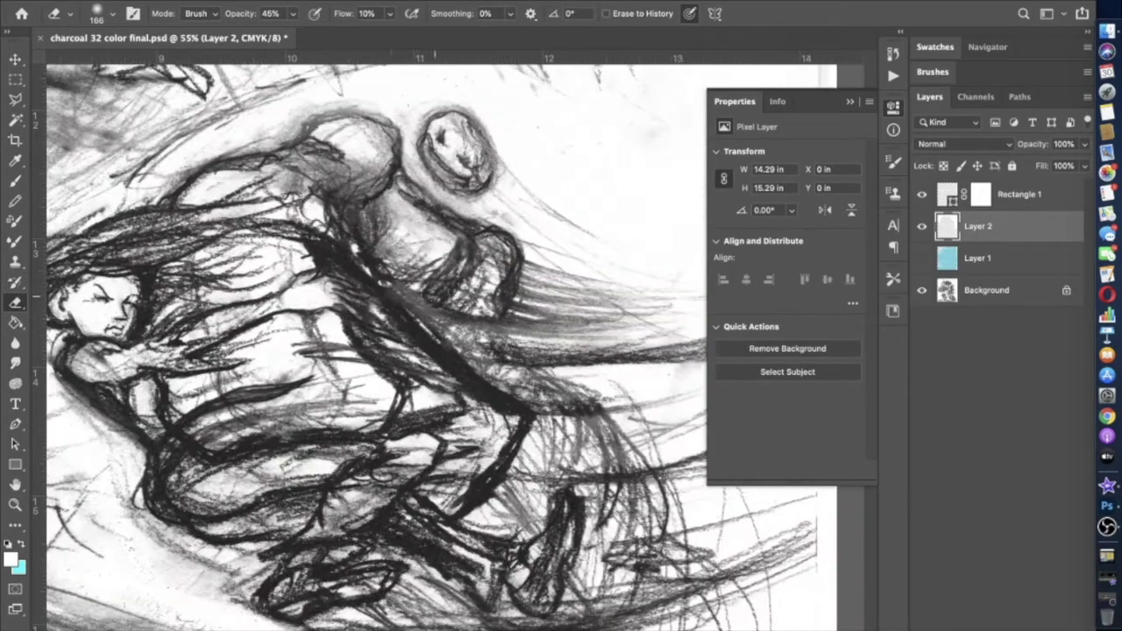
pyautogui.scroll(-3, 439, 293)
# Step: Set the brush to 188 px and 15% opacity and paint a faint white veil over the speed lines behind the crouching figures
pyautogui.click(13, 181)
pyautogui.moveTo(356, 14); pyautogui.dragTo(335, 33)
pyautogui.click(99, 15)
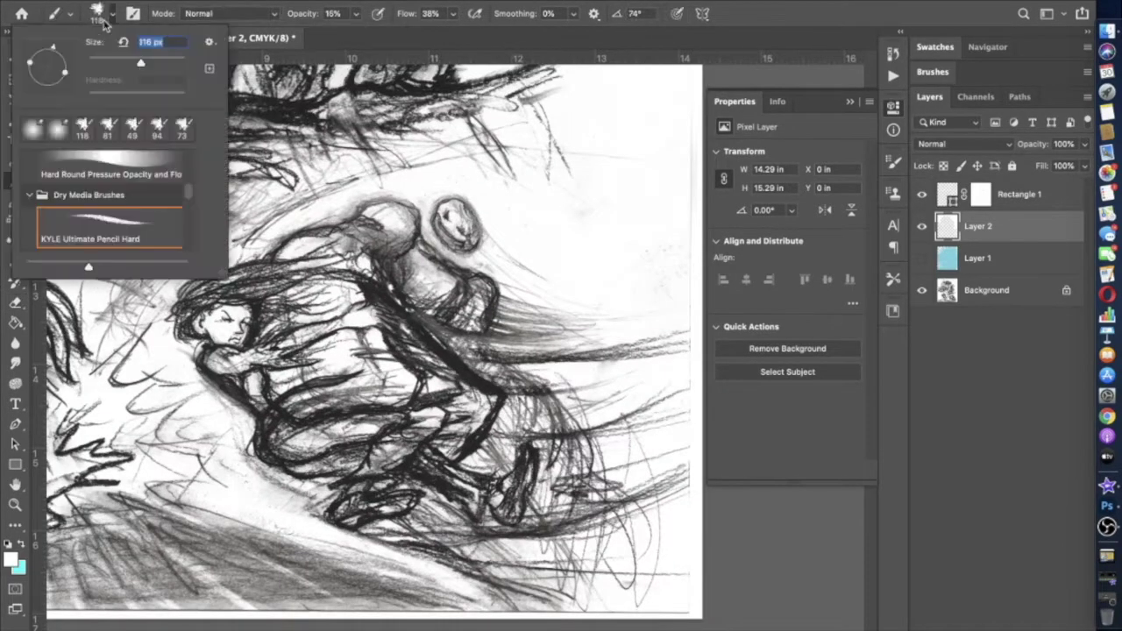
pyautogui.write('188')
pyautogui.press('Return')
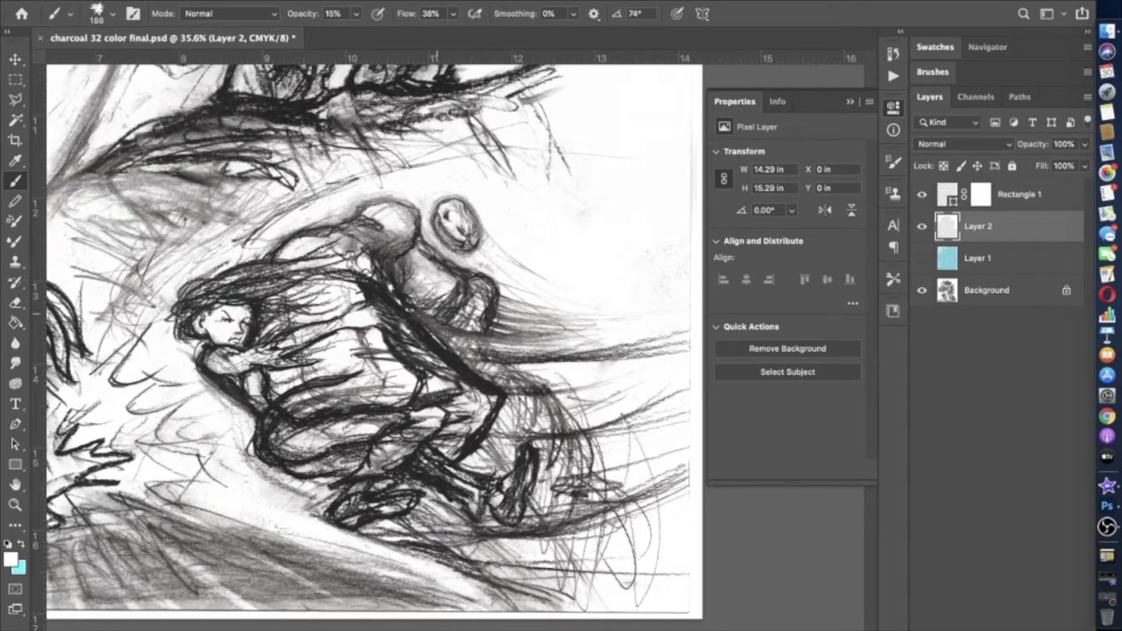
pyautogui.moveTo(412, 255)
pyautogui.mouseDown()
pyautogui.moveTo(482, 263)
pyautogui.moveTo(515, 333)
pyautogui.moveTo(679, 354)
pyautogui.mouseUp()
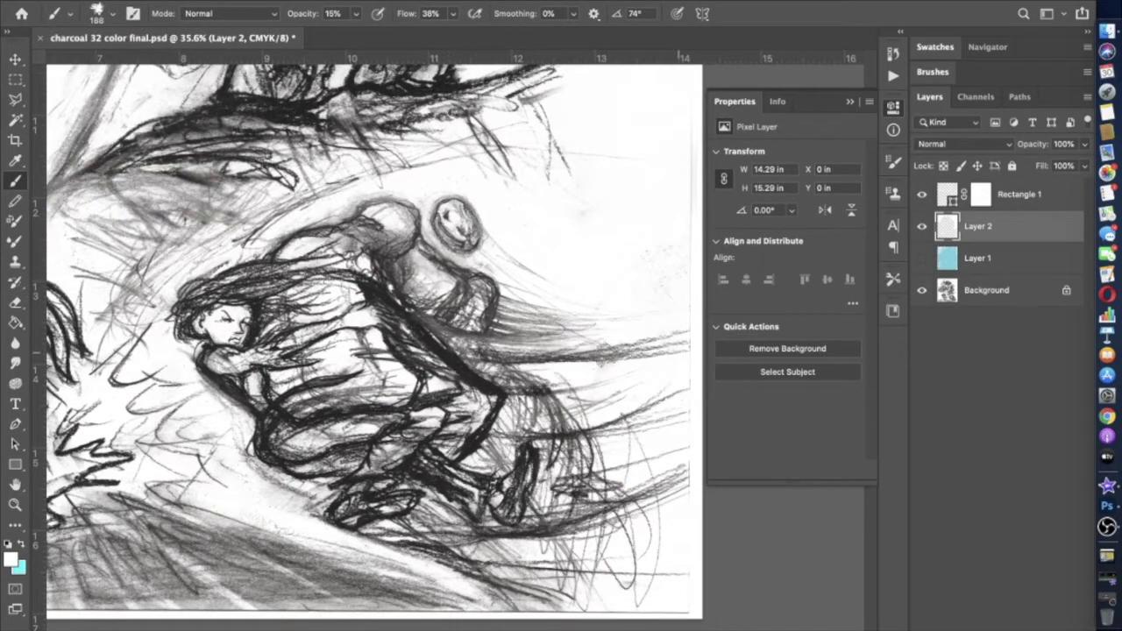
pyautogui.moveTo(602, 392)
pyautogui.mouseDown()
pyautogui.moveTo(578, 513)
pyautogui.moveTo(598, 527)
pyautogui.mouseUp()
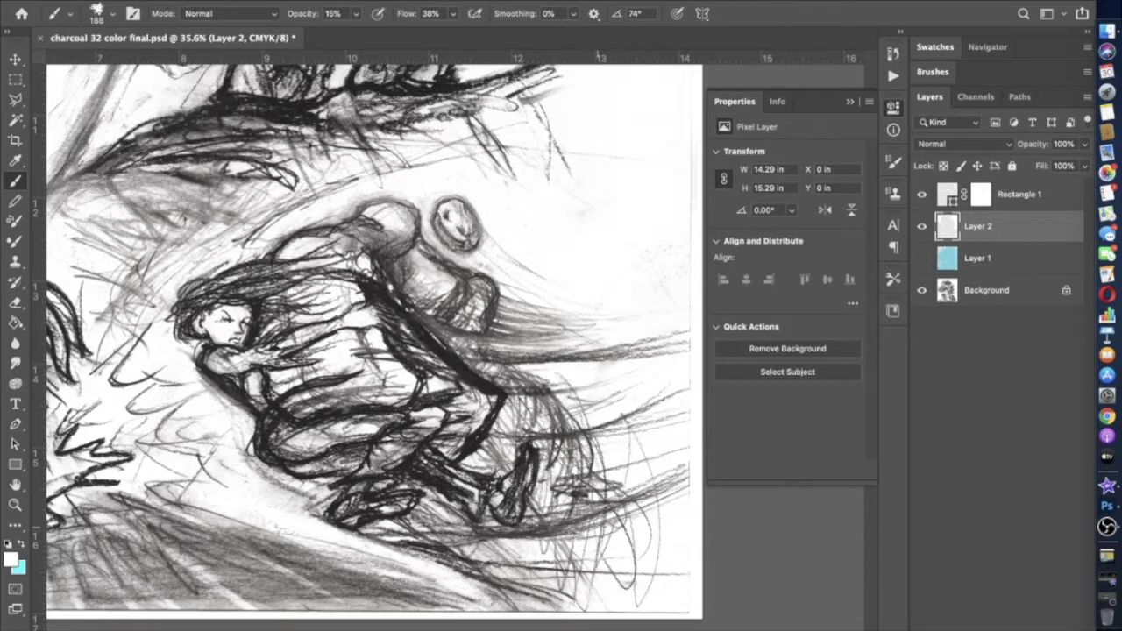
# Step: Compare the lower panels with Layer 2 repeatedly hidden and shown to check the white paint
pyautogui.hotkey('ctrl', '-')
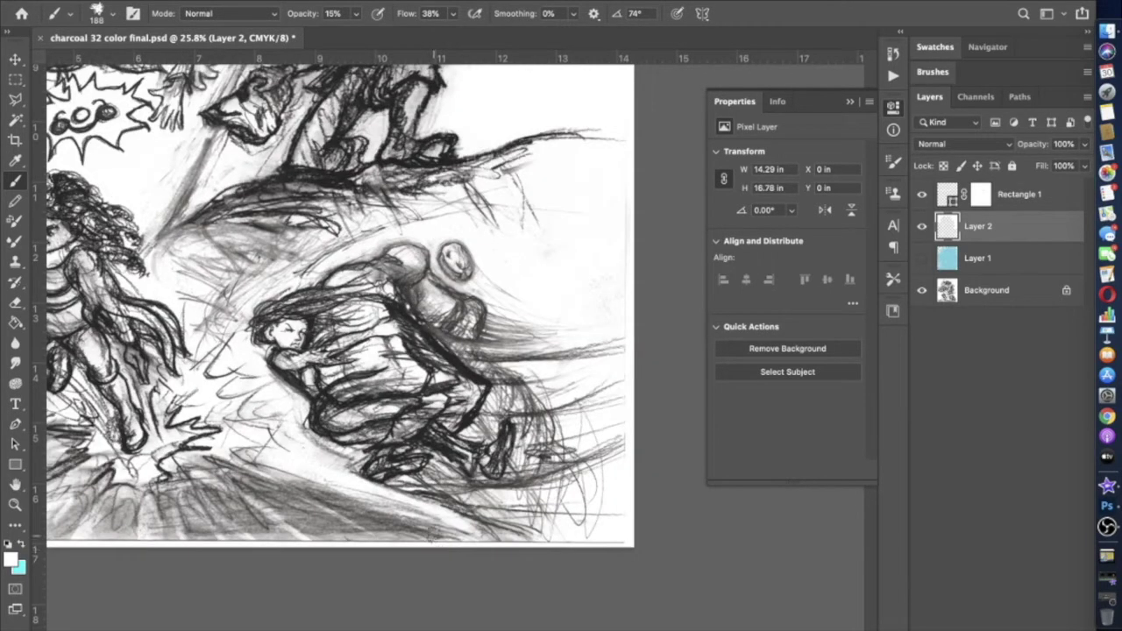
pyautogui.hscroll(-3, 436, 526)
pyautogui.click(922, 226)
pyautogui.click(921, 226)
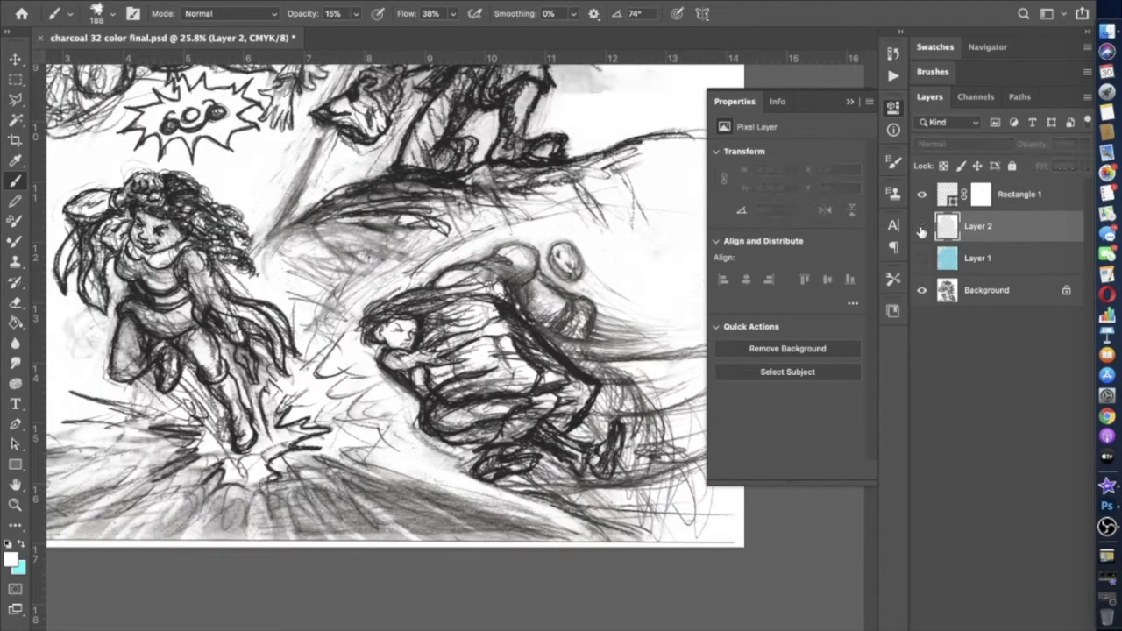
pyautogui.click(921, 226)
pyautogui.click(922, 226)
pyautogui.click(921, 226)
pyautogui.click(922, 226)
pyautogui.hscroll(5, 438, 306)
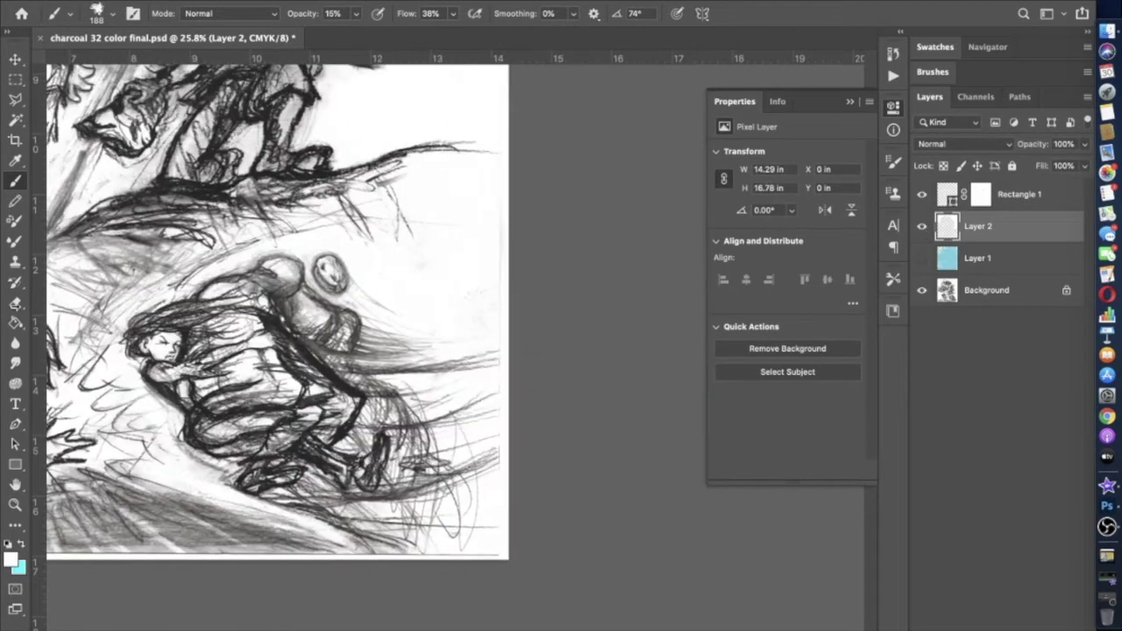
# Step: Set the Eraser to 460 px and 28% opacity and lightly erase over the speed lines behind the crouching figures
pyautogui.press('e')
pyautogui.click(292, 14)
pyautogui.click(112, 14)
pyautogui.click(412, 394)
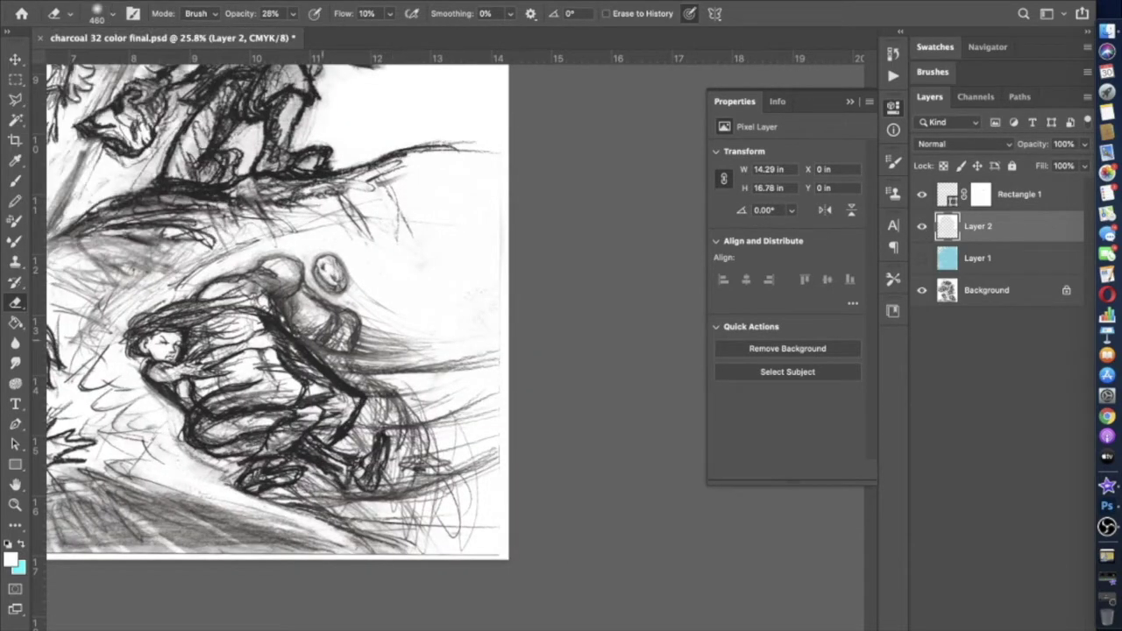
# Step: Compare the full page with Layer 2 hidden and shown, and turn the cyan Layer 1 back on
pyautogui.click(922, 227)
pyautogui.click(922, 227)
pyautogui.scroll(-6, 442, 438)
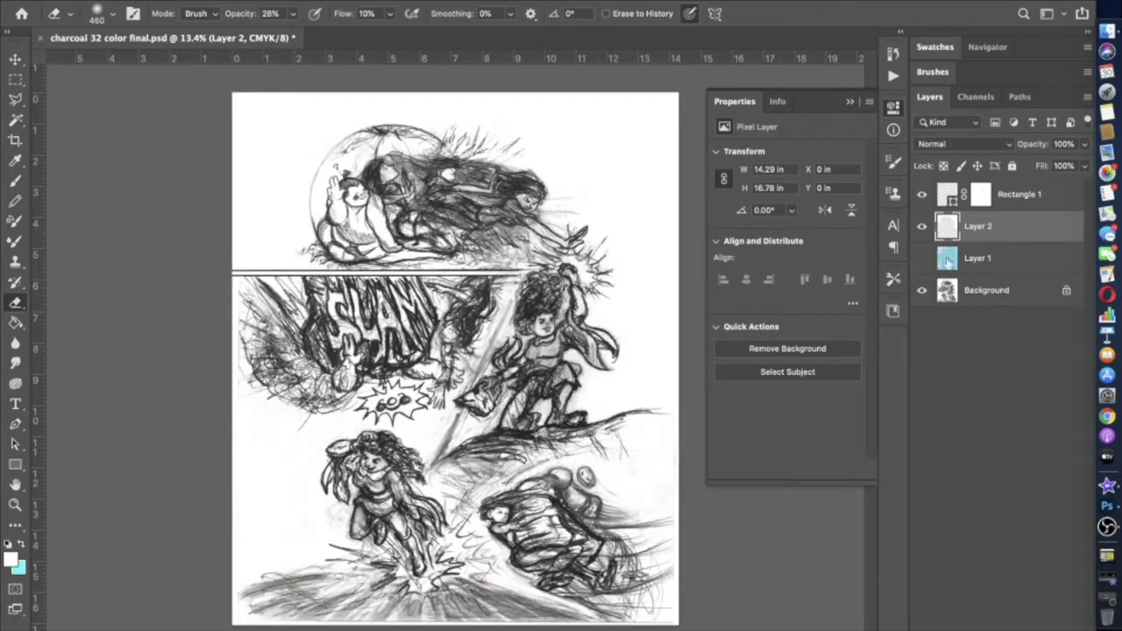
pyautogui.click(921, 226)
pyautogui.click(921, 226)
pyautogui.click(922, 226)
pyautogui.click(921, 226)
pyautogui.click(921, 258)
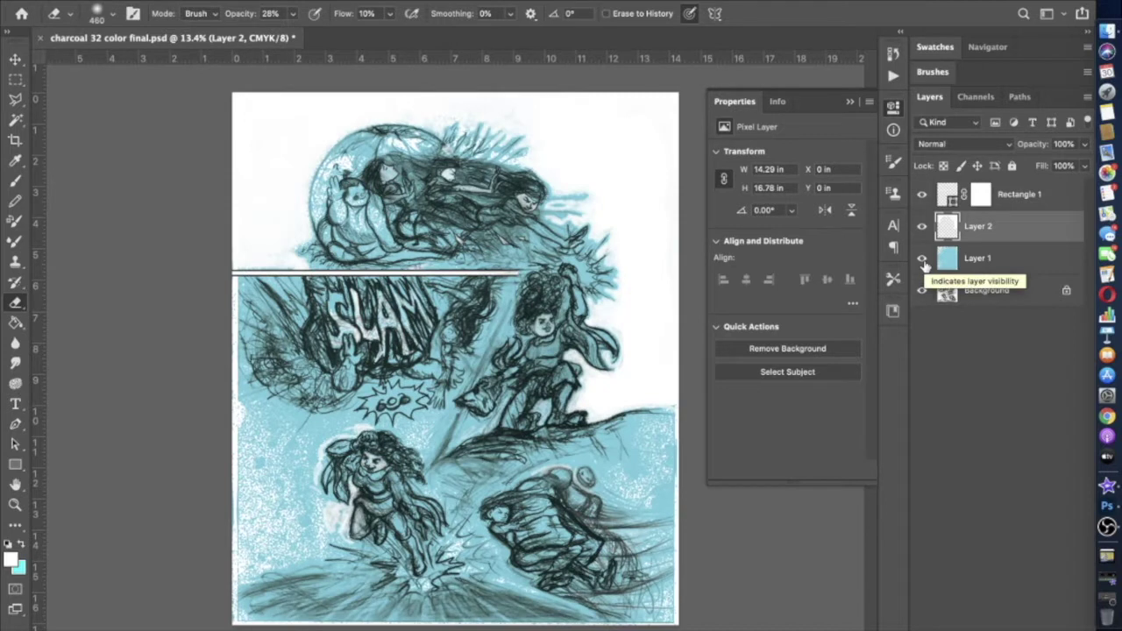
# Step: Set the brush to 364 px and 100% opacity and paint white over the cyan speckle beside the lower figures on Layer 2
pyautogui.click(16, 180)
pyautogui.moveTo(356, 15); pyautogui.dragTo(456, 35)
pyautogui.click(112, 14)
pyautogui.click(174, 467)
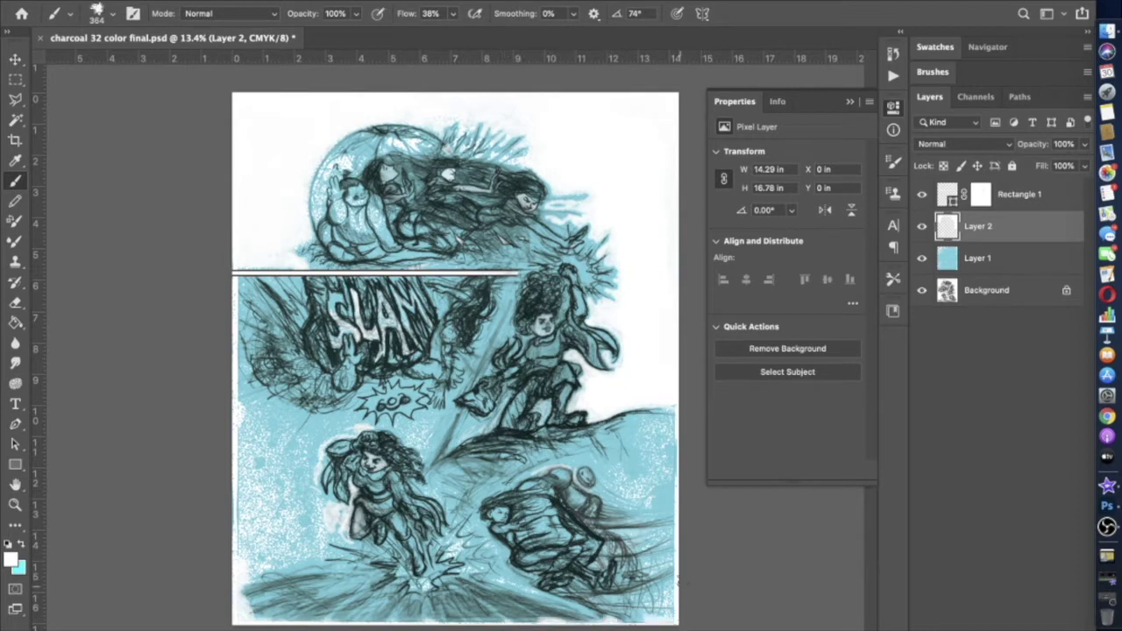
pyautogui.moveTo(674, 435)
pyautogui.mouseDown()
pyautogui.moveTo(616, 480)
pyautogui.moveTo(670, 484)
pyautogui.moveTo(636, 475)
pyautogui.moveTo(664, 457)
pyautogui.mouseUp()
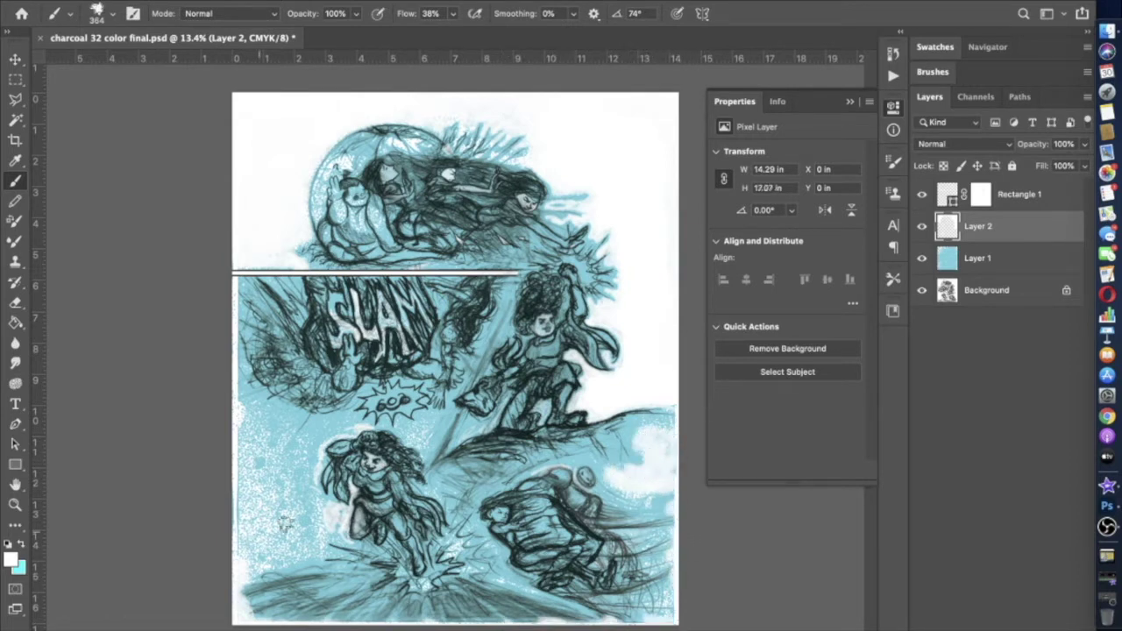
pyautogui.moveTo(312, 498)
pyautogui.mouseDown()
pyautogui.moveTo(324, 533)
pyautogui.moveTo(307, 553)
pyautogui.moveTo(320, 553)
pyautogui.moveTo(277, 557)
pyautogui.moveTo(238, 396)
pyautogui.moveTo(276, 446)
pyautogui.moveTo(317, 429)
pyautogui.moveTo(311, 497)
pyautogui.moveTo(337, 512)
pyautogui.moveTo(252, 497)
pyautogui.moveTo(273, 438)
pyautogui.moveTo(262, 464)
pyautogui.moveTo(307, 521)
pyautogui.moveTo(236, 438)
pyautogui.moveTo(283, 474)
pyautogui.moveTo(305, 527)
pyautogui.mouseUp()
# Step: Paint white over the cyan background beneath the starburst balloon
pyautogui.press('super+plus')
pyautogui.press('super+plus')
pyautogui.scroll(4, 104, 580)
pyautogui.moveTo(241, 425)
pyautogui.mouseDown()
pyautogui.moveTo(275, 397)
pyautogui.moveTo(298, 404)
pyautogui.mouseUp()
pyautogui.click(112, 14)
pyautogui.moveTo(155, 59); pyautogui.dragTo(143, 60)
pyautogui.moveTo(595, 447)
pyautogui.mouseDown()
pyautogui.moveTo(539, 438)
pyautogui.moveTo(499, 380)
pyautogui.moveTo(578, 426)
pyautogui.moveTo(591, 348)
pyautogui.moveTo(618, 434)
pyautogui.moveTo(684, 350)
pyautogui.moveTo(601, 482)
pyautogui.moveTo(610, 375)
pyautogui.mouseUp()
pyautogui.scroll(5, 610, 375)
pyautogui.scroll(5, 527, 425)
pyautogui.press('super+z')
# Step: Reduce the brush to 43 px, paint white around the diagonal streak and fill the falling figure's outstretched hand
pyautogui.click(112, 14)
pyautogui.moveTo(144, 58); pyautogui.dragTo(132, 58)
pyautogui.moveTo(529, 426)
pyautogui.mouseDown()
pyautogui.moveTo(508, 468)
pyautogui.moveTo(514, 451)
pyautogui.moveTo(517, 491)
pyautogui.moveTo(497, 486)
pyautogui.mouseUp()
pyautogui.scroll(2, 517, 487)
pyautogui.click(113, 14)
pyautogui.moveTo(115, 62); pyautogui.dragTo(109, 61)
pyautogui.moveTo(457, 516); pyautogui.dragTo(451, 527)
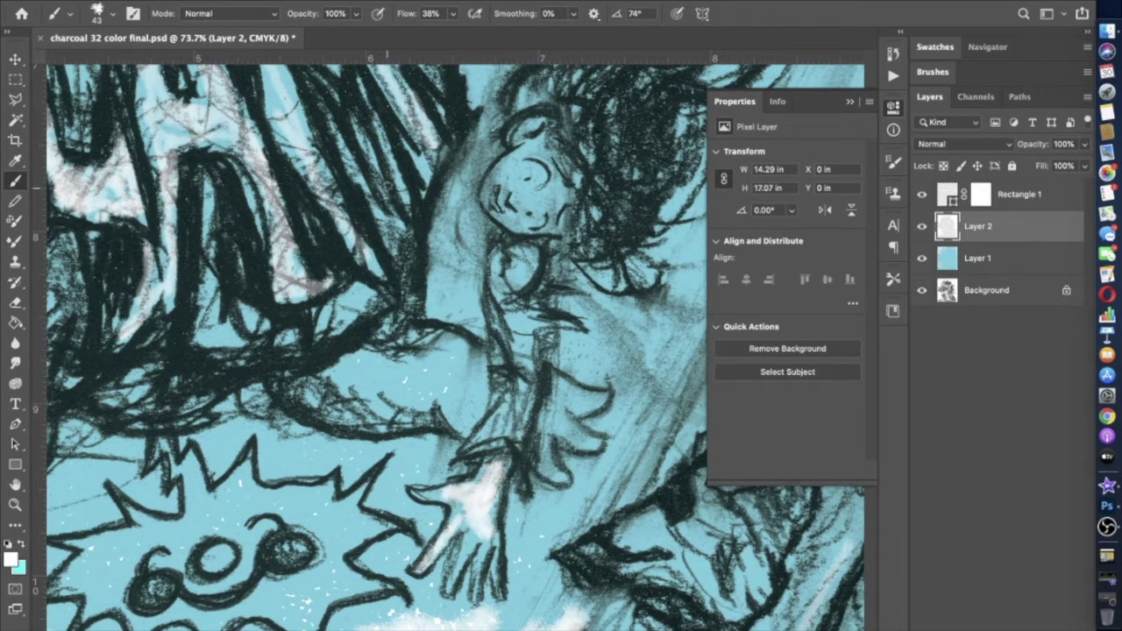
# Step: Paint white between the starburst balloon's lower spikes and inside its letter O
pyautogui.scroll(-2, 495, 412)
pyautogui.scroll(3, 465, 342)
pyautogui.scroll(-2, 458, 361)
pyautogui.moveTo(477, 479)
pyautogui.mouseDown()
pyautogui.moveTo(406, 475)
pyautogui.moveTo(403, 452)
pyautogui.moveTo(450, 481)
pyautogui.moveTo(441, 466)
pyautogui.moveTo(309, 471)
pyautogui.moveTo(359, 450)
pyautogui.moveTo(355, 472)
pyautogui.moveTo(340, 446)
pyautogui.moveTo(282, 421)
pyautogui.mouseUp()
pyautogui.moveTo(282, 372); pyautogui.dragTo(307, 352)
pyautogui.hscroll(2, 347, 353)
pyautogui.scroll(2, 447, 359)
pyautogui.moveTo(408, 260); pyautogui.dragTo(368, 257)
# Step: Set the brush to 30 px and fill the starburst balloon with white around its lettering
pyautogui.click(113, 14)
pyautogui.moveTo(108, 62); pyautogui.dragTo(101, 62)
pyautogui.moveTo(357, 225); pyautogui.dragTo(345, 231)
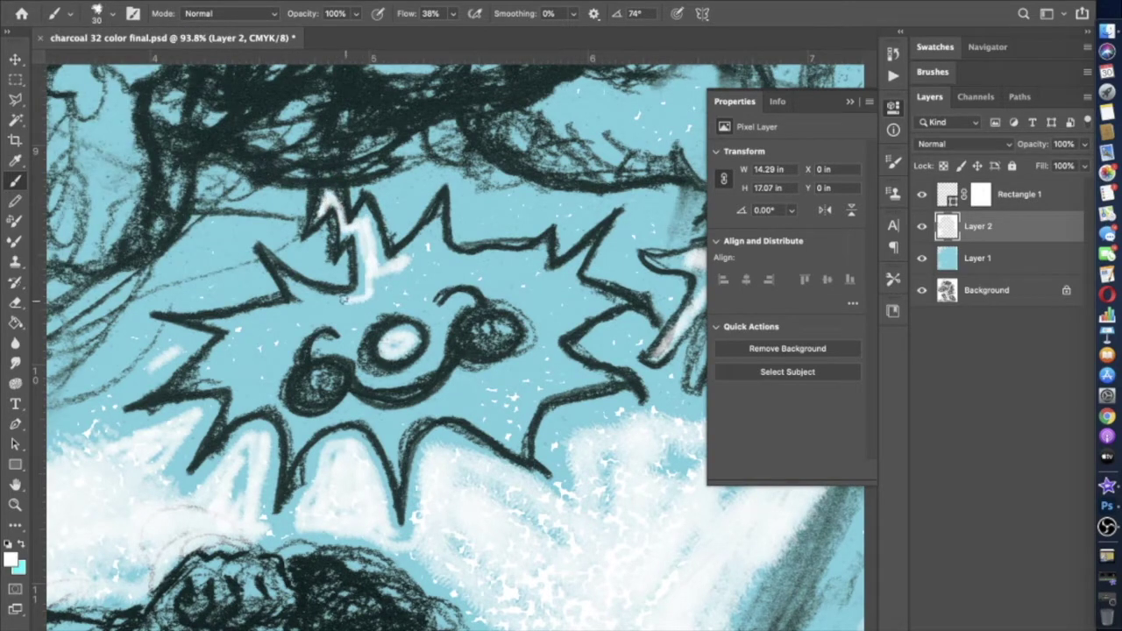
pyautogui.moveTo(292, 308)
pyautogui.mouseDown()
pyautogui.moveTo(221, 354)
pyautogui.moveTo(347, 337)
pyautogui.moveTo(223, 372)
pyautogui.moveTo(254, 398)
pyautogui.moveTo(272, 322)
pyautogui.mouseUp()
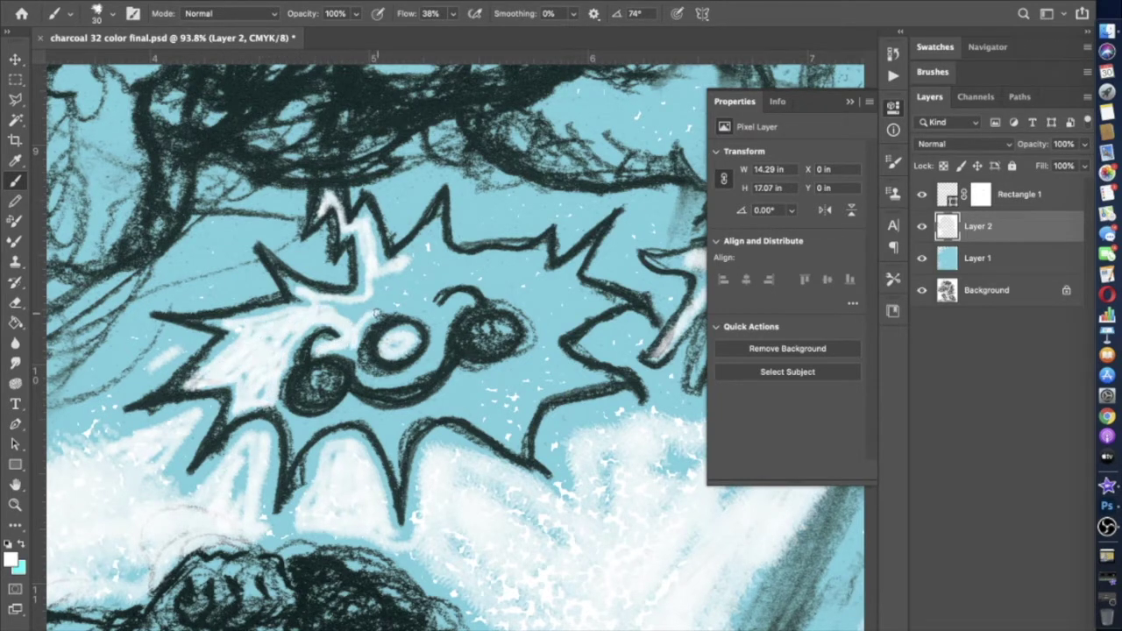
pyautogui.moveTo(445, 313)
pyautogui.mouseDown()
pyautogui.moveTo(433, 242)
pyautogui.moveTo(331, 301)
pyautogui.mouseUp()
pyautogui.moveTo(406, 305)
pyautogui.mouseDown()
pyautogui.moveTo(359, 315)
pyautogui.moveTo(420, 287)
pyautogui.mouseUp()
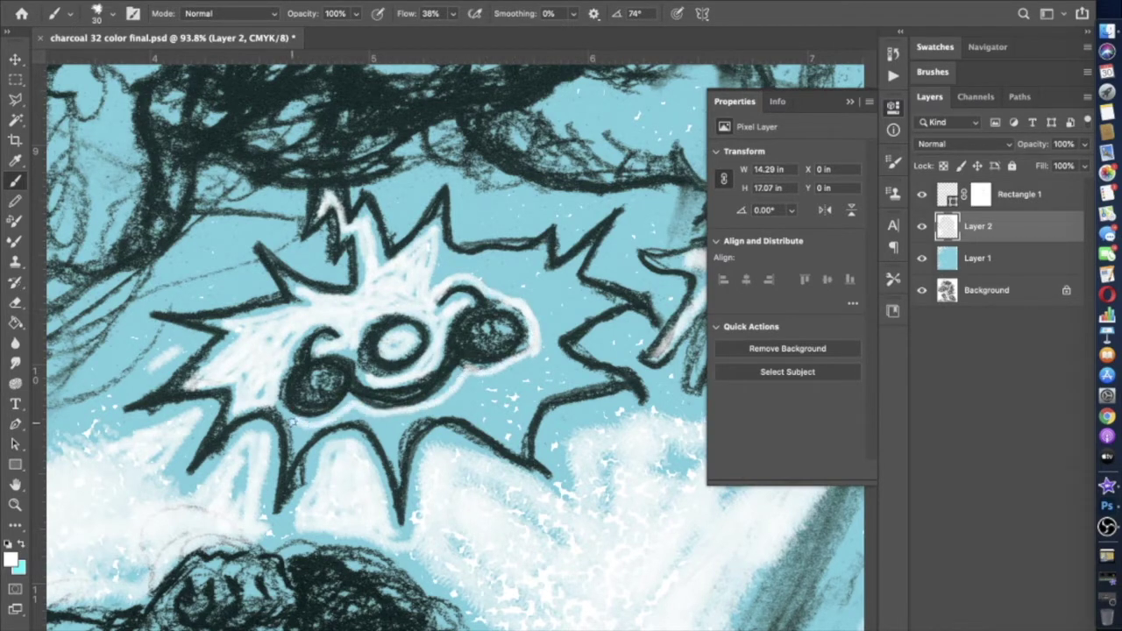
pyautogui.moveTo(379, 425)
pyautogui.mouseDown()
pyautogui.moveTo(519, 408)
pyautogui.moveTo(598, 377)
pyautogui.moveTo(562, 371)
pyautogui.moveTo(576, 291)
pyautogui.mouseUp()
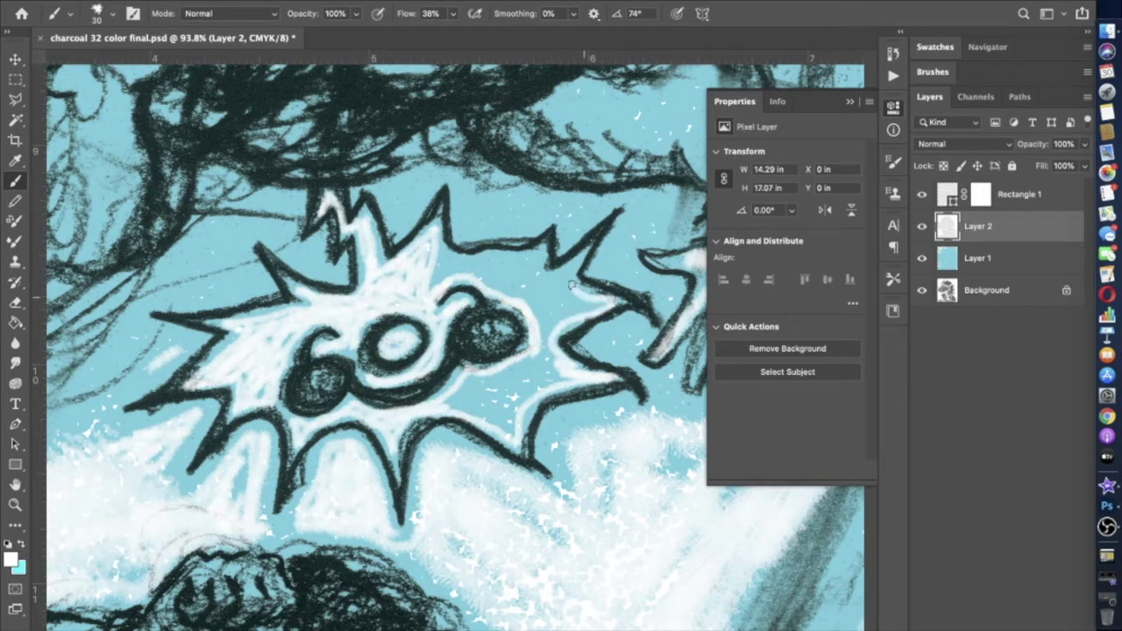
pyautogui.moveTo(542, 255)
pyautogui.mouseDown()
pyautogui.moveTo(438, 272)
pyautogui.moveTo(565, 289)
pyautogui.moveTo(513, 285)
pyautogui.moveTo(477, 408)
pyautogui.moveTo(491, 412)
pyautogui.moveTo(530, 380)
pyautogui.moveTo(545, 323)
pyautogui.mouseUp()
# Step: Switch to the Eraser at 114 px and 28% opacity
pyautogui.click(16, 303)
pyautogui.click(292, 14)
pyautogui.click(112, 14)
pyautogui.press('Return')
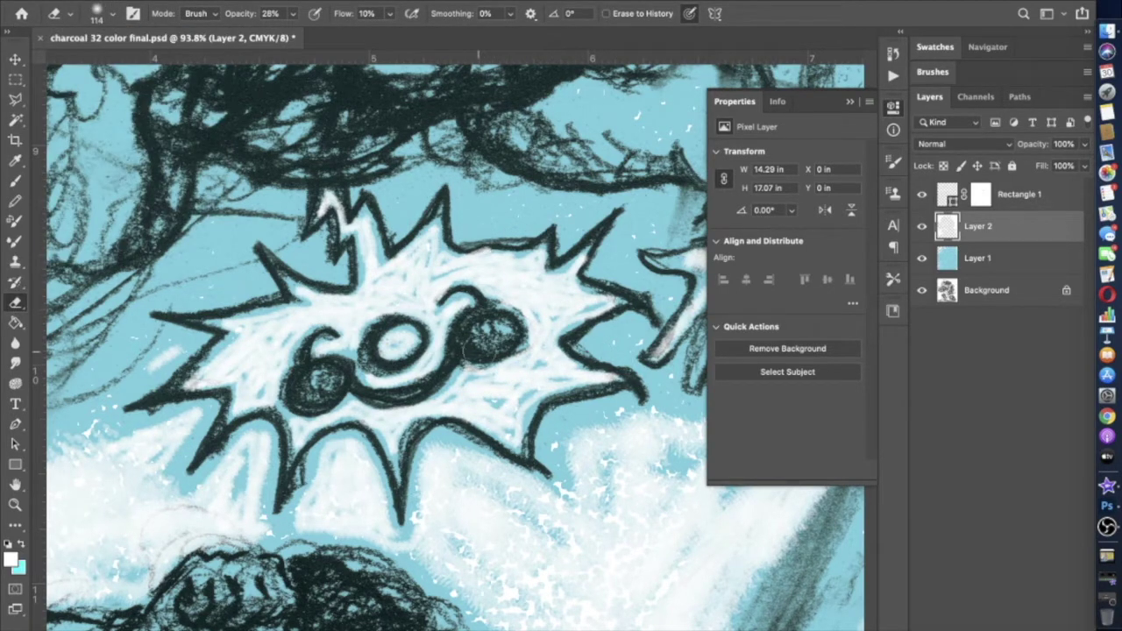
# Step: Compare the whole page with the cyan Layer 1 hidden and shown
pyautogui.press('super+minus')
pyautogui.press('super+minus')
pyautogui.press('super+minus')
pyautogui.press('super+minus')
pyautogui.press('super+minus')
pyautogui.click(923, 258)
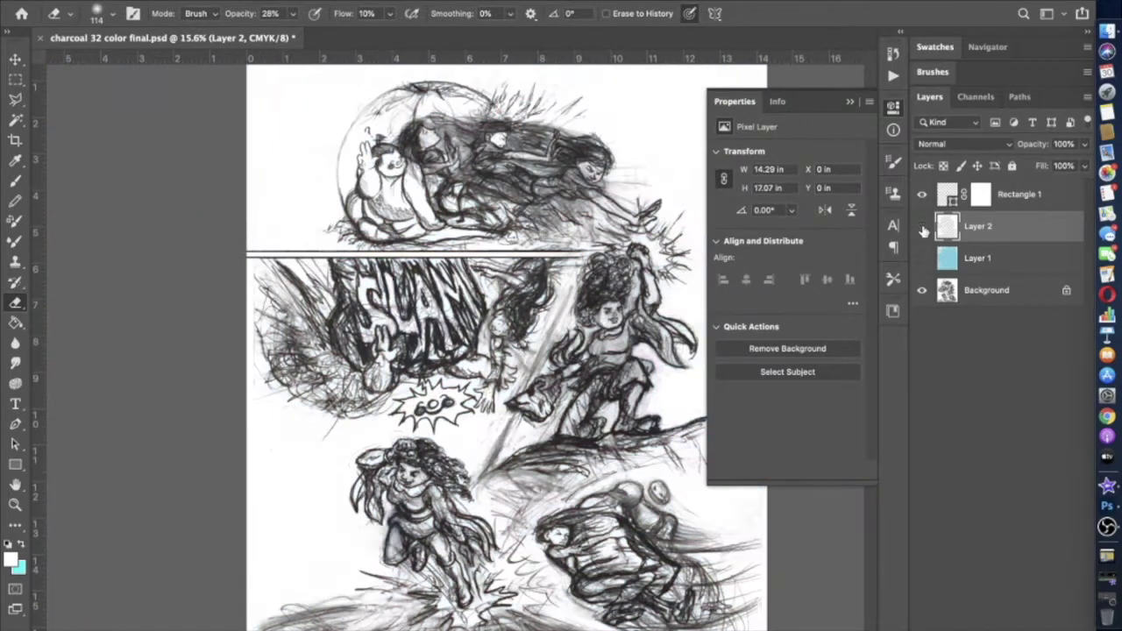
pyautogui.click(922, 258)
pyautogui.scroll(-4, 491, 350)
pyautogui.scroll(-3, 491, 351)
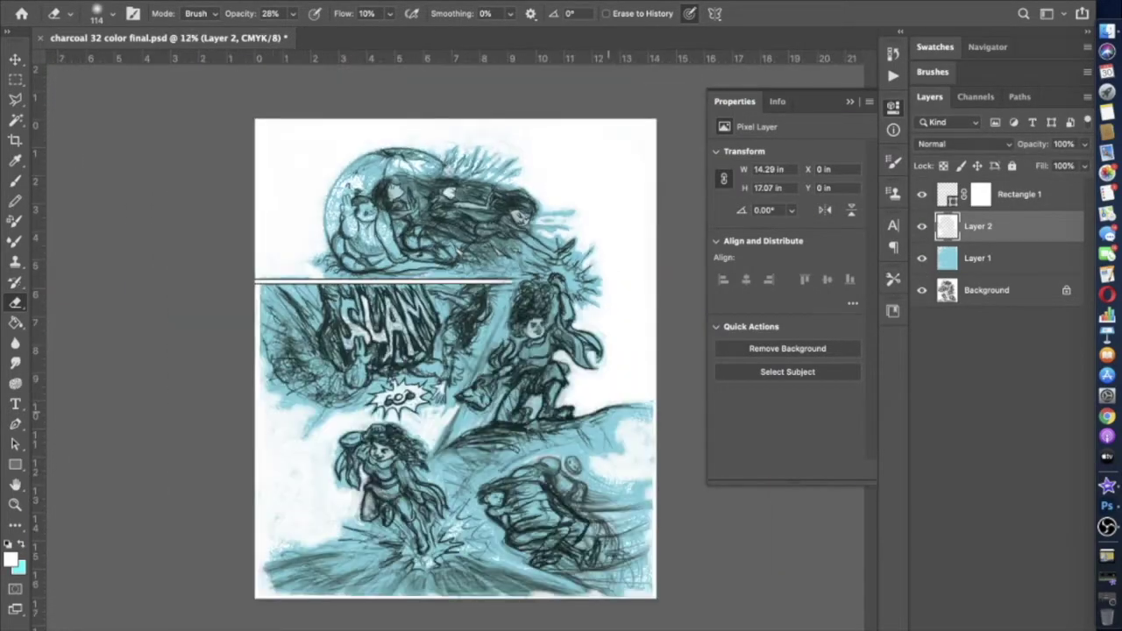
# Step: Delete the cyan Layer 1 and check the black-and-white page with Layer 2 hidden and shown
pyautogui.click(1015, 265)
pyautogui.click(1077, 627)
pyautogui.click(659, 217)
pyautogui.click(922, 227)
pyautogui.click(922, 227)
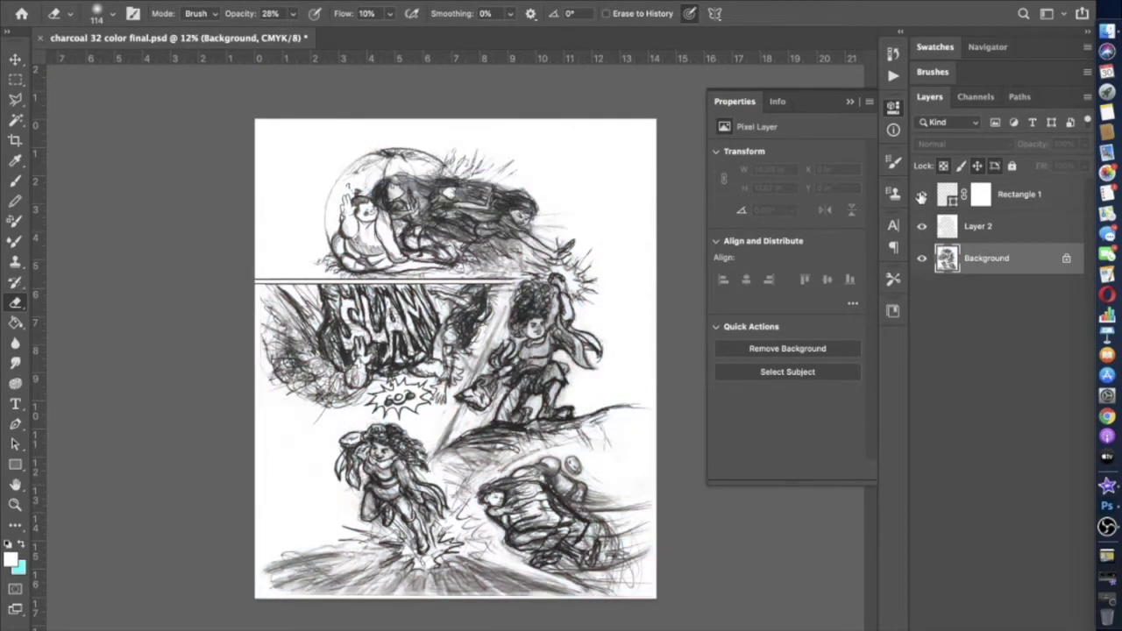
# Step: Paint black at 252 px and 26% opacity on the Rectangle 1 mask to fade the panel border near the woman's hair
pyautogui.press('super+plus')
pyautogui.press('super+plus')
pyautogui.press('super+plus')
pyautogui.press('super+plus')
pyautogui.press('super+plus')
pyautogui.scroll(5, 456, 346)
pyautogui.click(1017, 194)
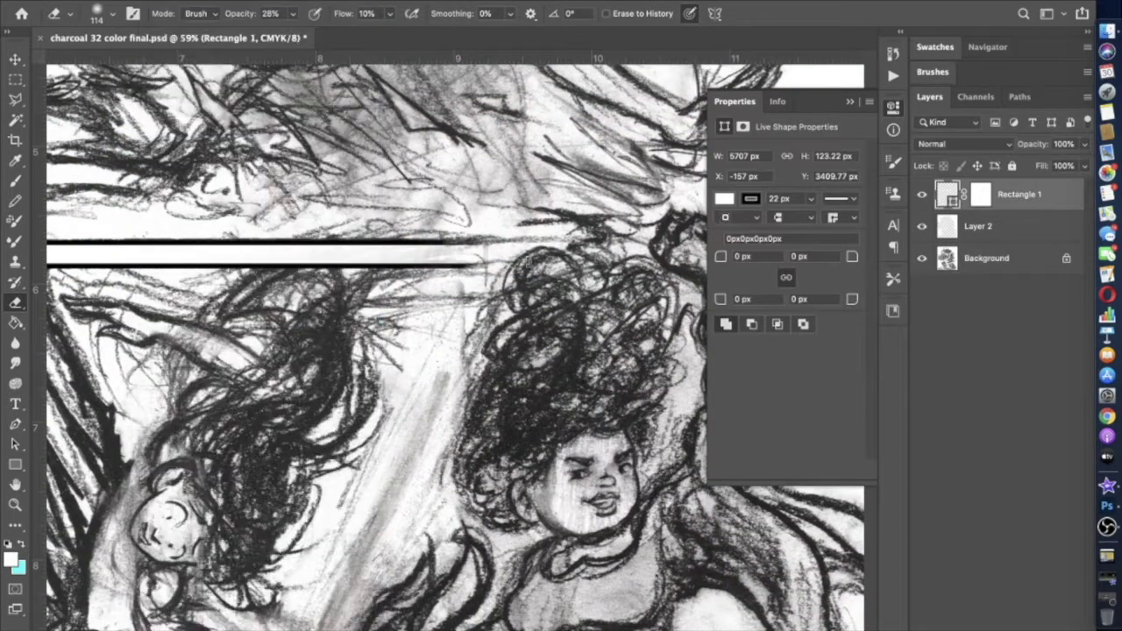
pyautogui.click(980, 194)
pyautogui.click(15, 181)
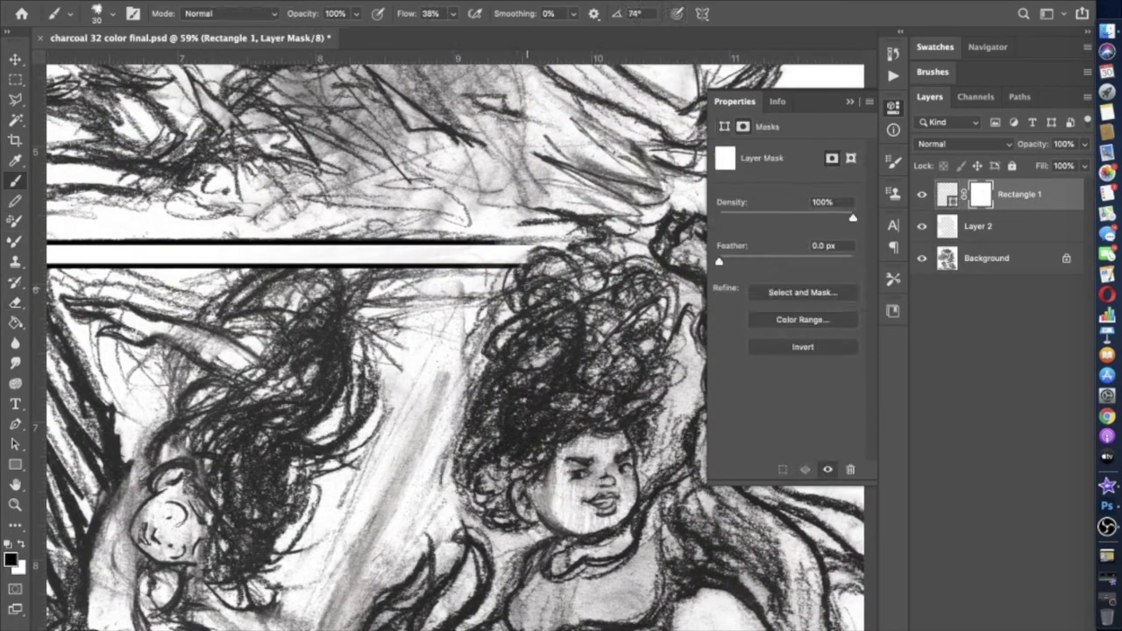
pyautogui.click(112, 14)
pyautogui.click(163, 62)
pyautogui.click(348, 37)
pyautogui.click(356, 14)
pyautogui.moveTo(353, 44); pyautogui.dragTo(299, 44)
pyautogui.moveTo(517, 260); pyautogui.dragTo(450, 262)
pyautogui.press('x')
pyautogui.press('x')
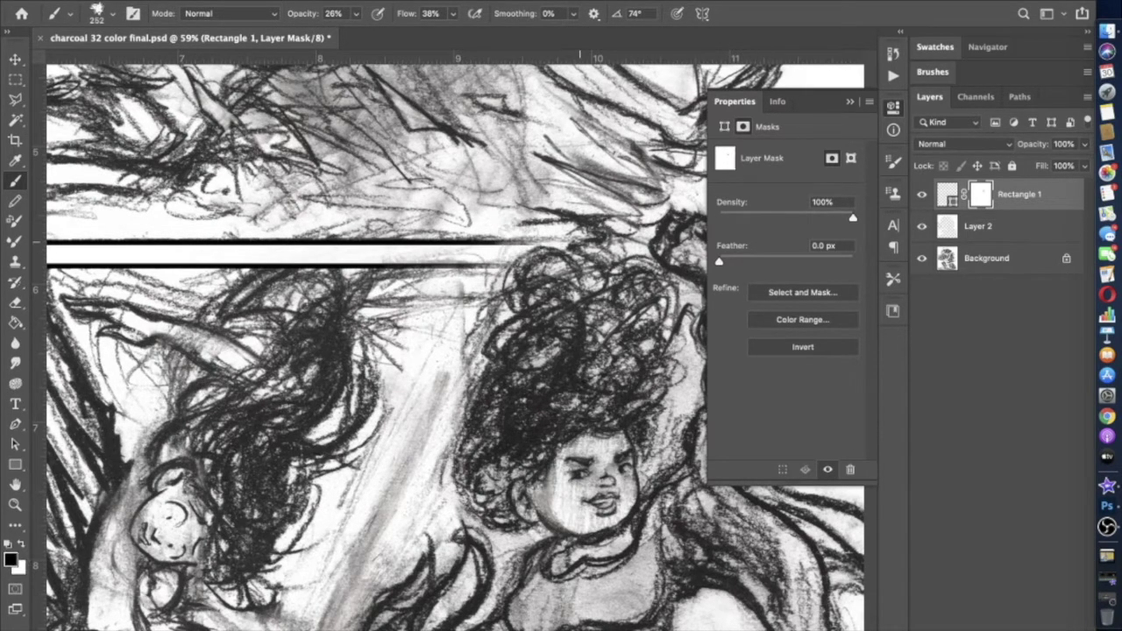
# Step: Paint white on the Rectangle 1 mask with a 78 px brush at 43% and 100% opacity to restore the border up to the hair
pyautogui.press('1')
pyautogui.press('2')
pyautogui.press('x')
pyautogui.click(356, 14)
pyautogui.moveTo(356, 40); pyautogui.dragTo(378, 40)
pyautogui.click(112, 14)
pyautogui.moveTo(141, 62); pyautogui.dragTo(127, 63)
pyautogui.click(348, 243)
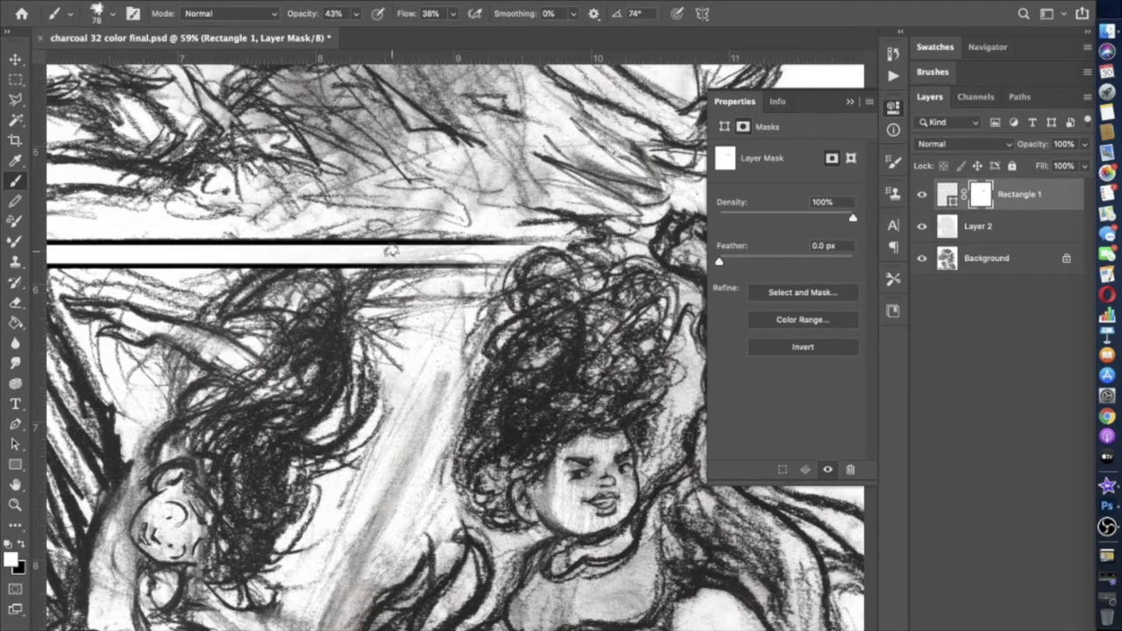
pyautogui.click(356, 13)
pyautogui.moveTo(393, 255); pyautogui.dragTo(425, 257)
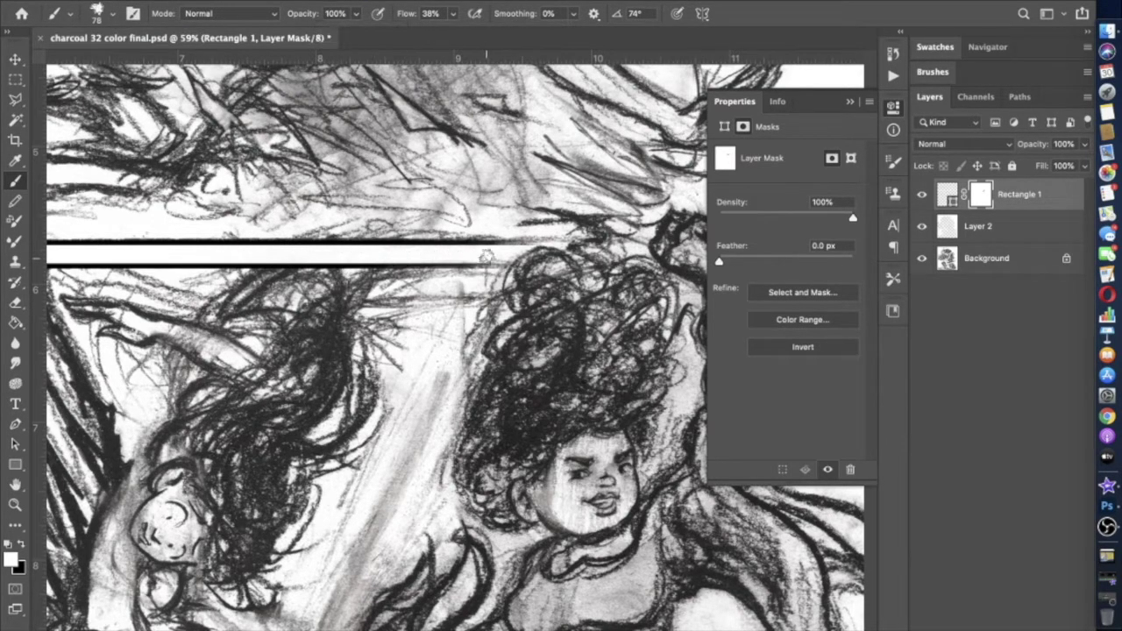
# Step: Paint black on the Rectangle 1 mask at 300 px and 10% opacity to soften the fading end of the panel border
pyautogui.scroll(-5, 486, 255)
pyautogui.scroll(5, 456, 357)
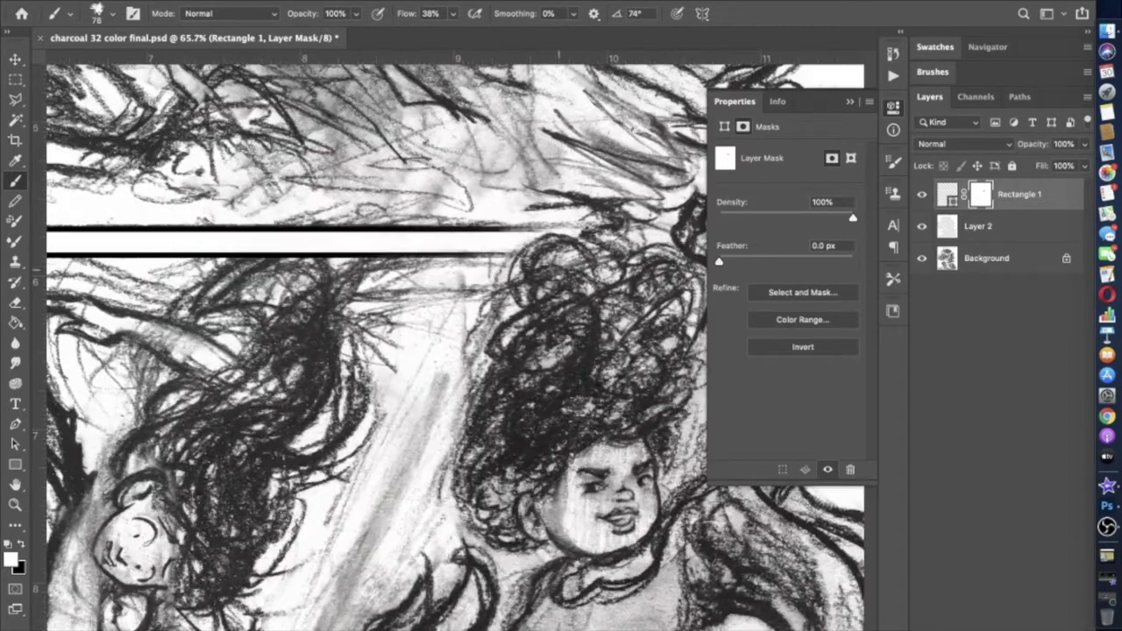
pyautogui.click(354, 15)
pyautogui.moveTo(356, 32); pyautogui.dragTo(300, 33)
pyautogui.click(112, 14)
pyautogui.moveTo(136, 63); pyautogui.dragTo(165, 63)
pyautogui.click(481, 243)
pyautogui.click(355, 15)
pyautogui.moveTo(356, 33); pyautogui.dragTo(345, 33)
pyautogui.click(443, 188)
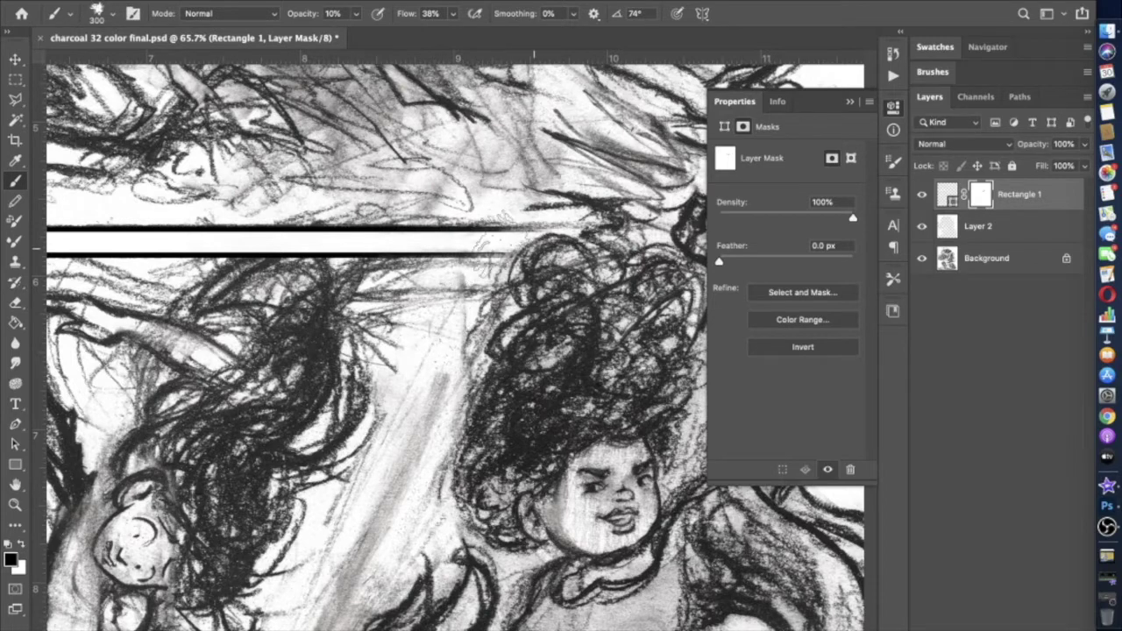
# Step: Reselect the Rectangle 1 mask, set the brush to 2% opacity and check the border on the full page
pyautogui.scroll(-3, 456, 249)
pyautogui.scroll(-5, 456, 351)
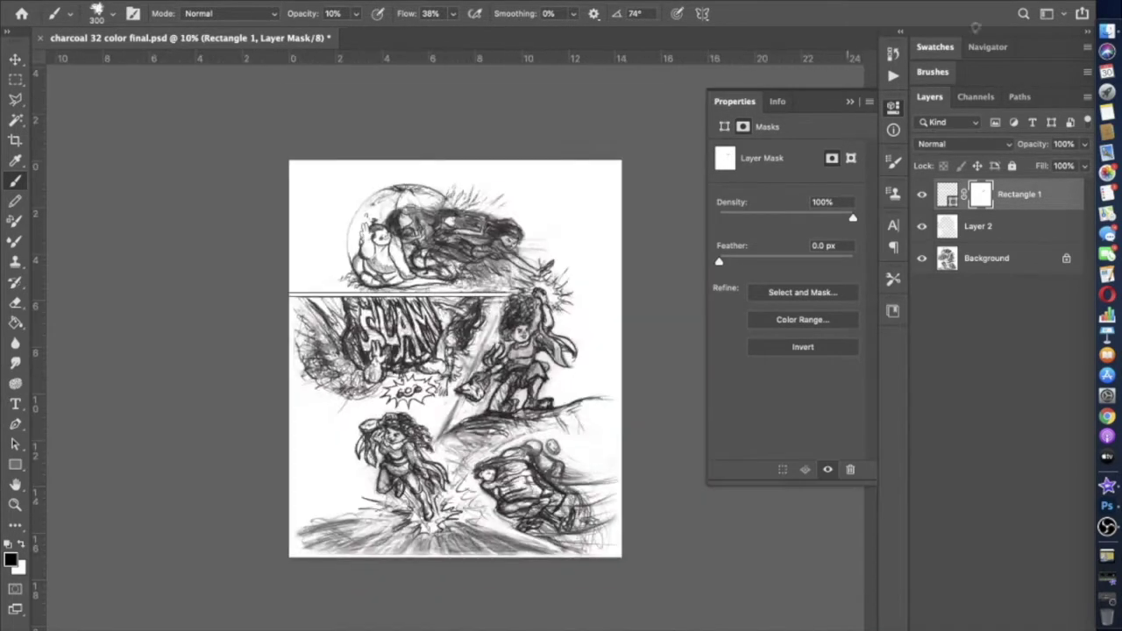
pyautogui.click(947, 195)
pyautogui.click(249, 2)
pyautogui.click(509, 7)
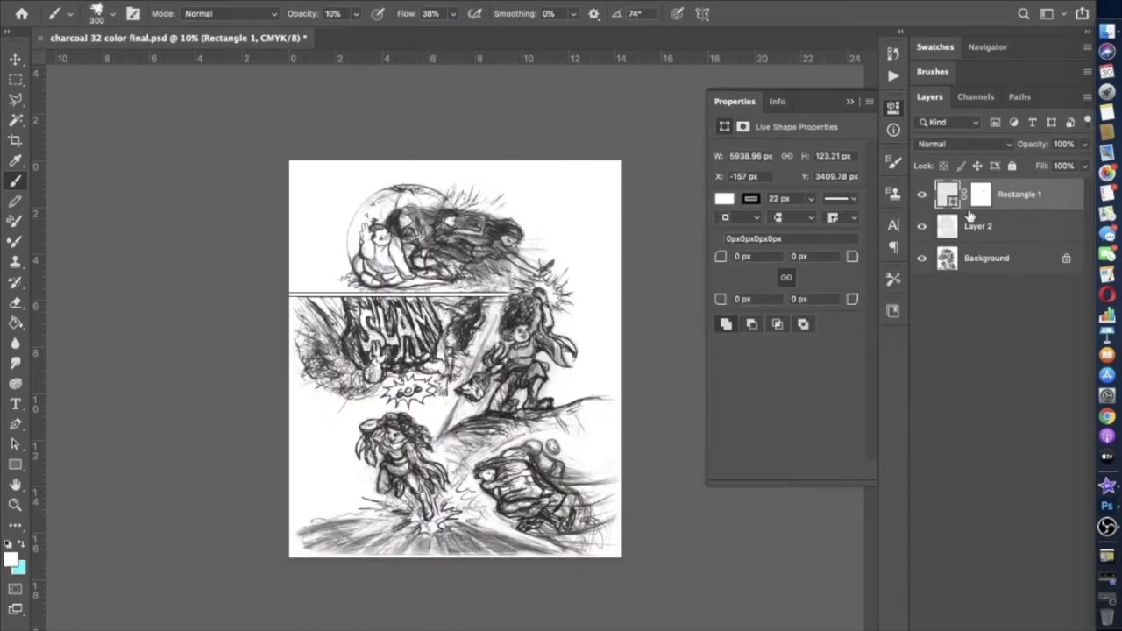
pyautogui.click(977, 198)
pyautogui.click(356, 14)
pyautogui.moveTo(356, 32); pyautogui.dragTo(349, 33)
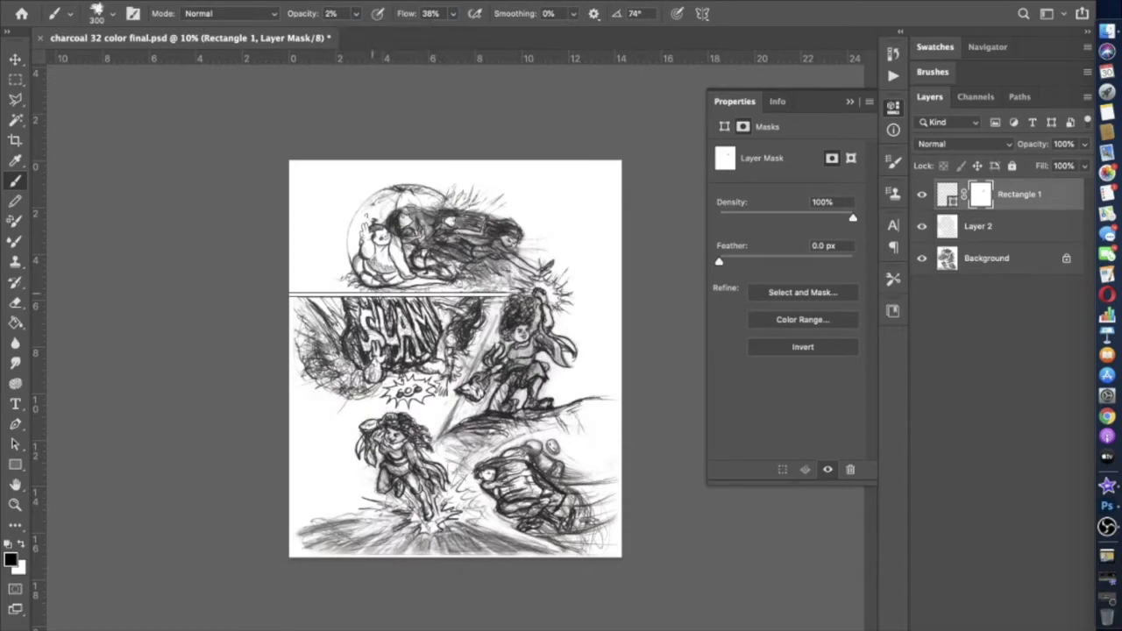
pyautogui.scroll(3, 263, 295)
pyautogui.scroll(-2, 263, 295)
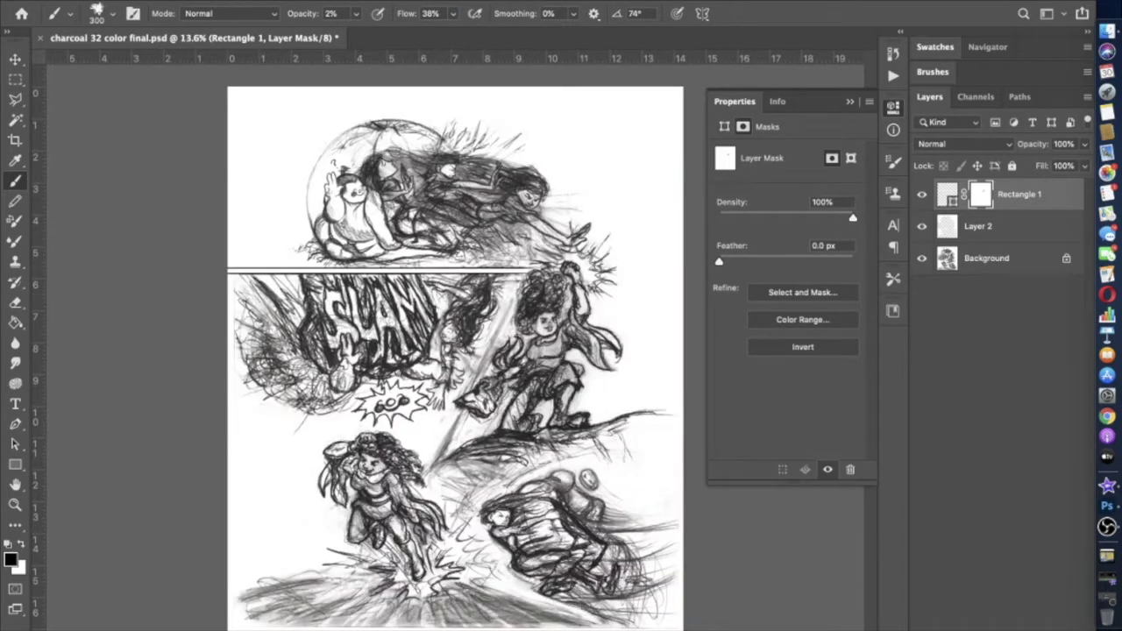
# Step: Check Layer 2 hidden and shown, and set the Eraser to 201 px and 21% opacity
pyautogui.click(964, 226)
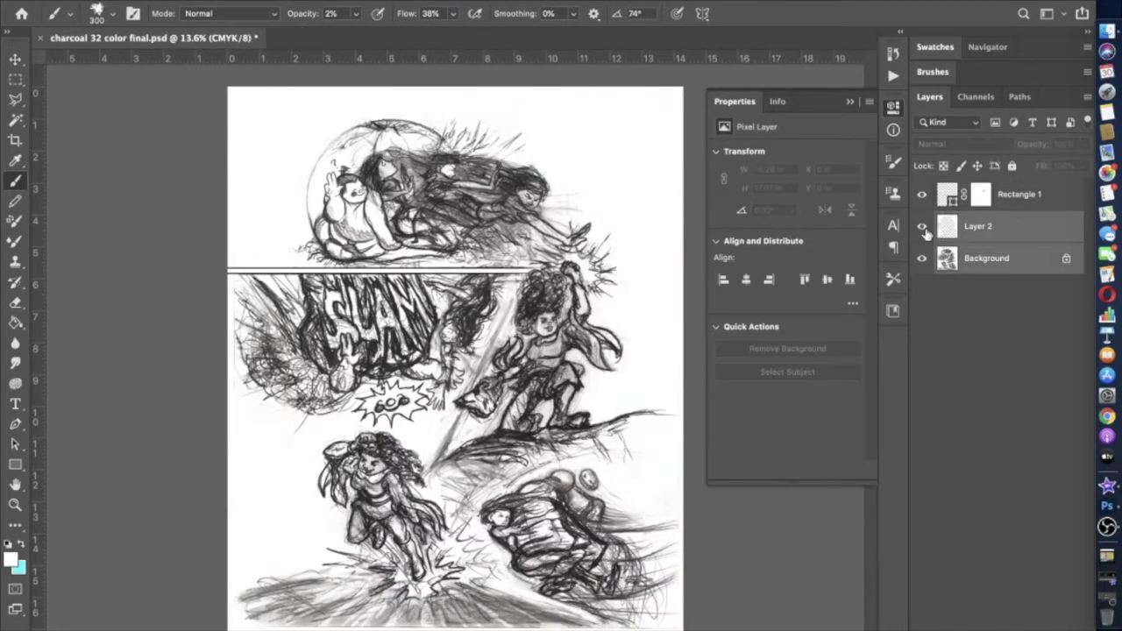
pyautogui.click(924, 228)
pyautogui.click(921, 226)
pyautogui.click(17, 305)
pyautogui.click(293, 13)
pyautogui.moveTo(292, 33); pyautogui.dragTo(288, 34)
pyautogui.click(112, 13)
pyautogui.moveTo(156, 63); pyautogui.dragTo(163, 64)
pyautogui.click(213, 13)
pyautogui.click(213, 13)
# Step: Compare the middle panels around the figure with the raised arm with Layer 2 hidden and shown
pyautogui.press('super+plus')
pyautogui.press('super+plus')
pyautogui.hscroll(5, 561, 385)
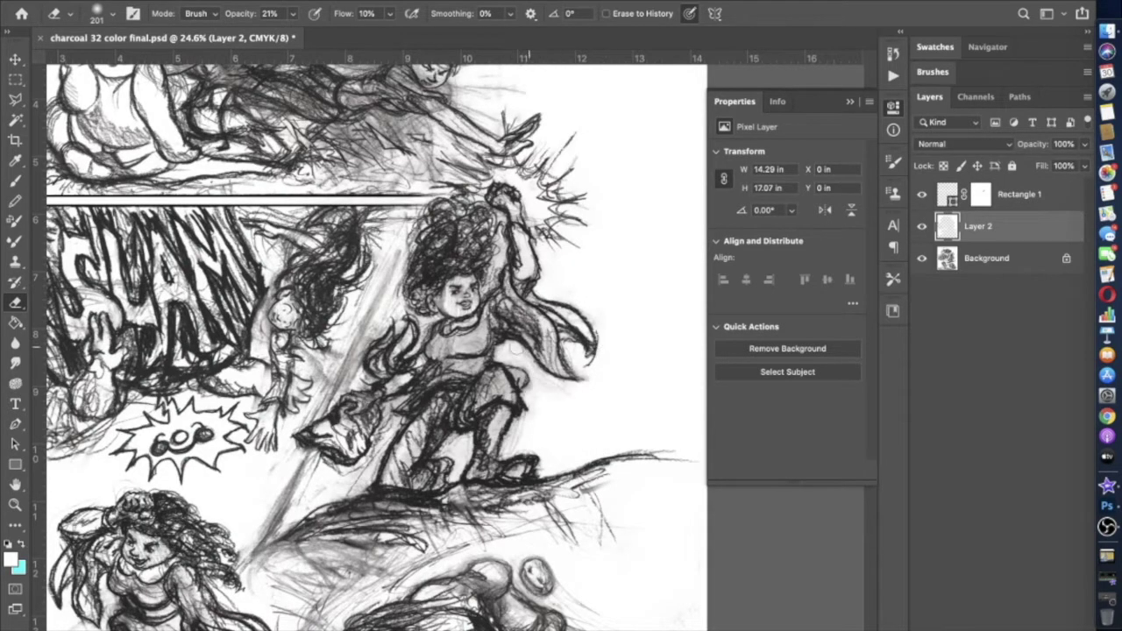
pyautogui.click(921, 227)
pyautogui.click(921, 227)
pyautogui.click(921, 230)
pyautogui.click(921, 230)
# Step: Set the brush to 38% opacity and the Eraser to 51% opacity for the clean-up on Layer 2
pyautogui.press('super+plus')
pyautogui.click(15, 180)
pyautogui.click(356, 14)
pyautogui.moveTo(353, 32); pyautogui.dragTo(381, 32)
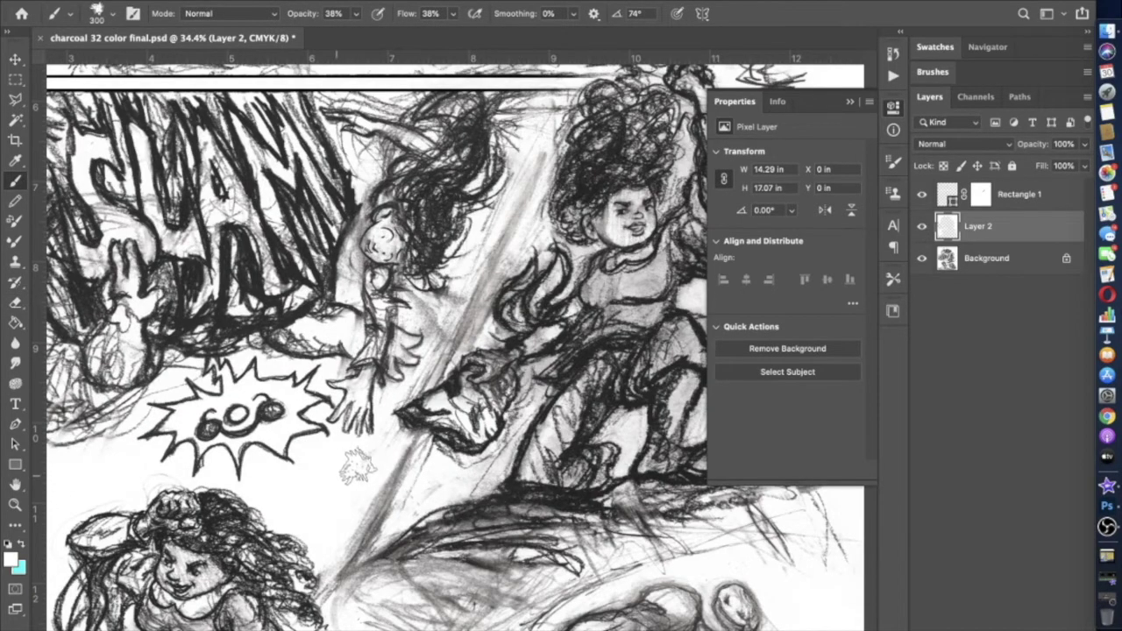
pyautogui.scroll(-3, 360, 465)
pyautogui.press('e')
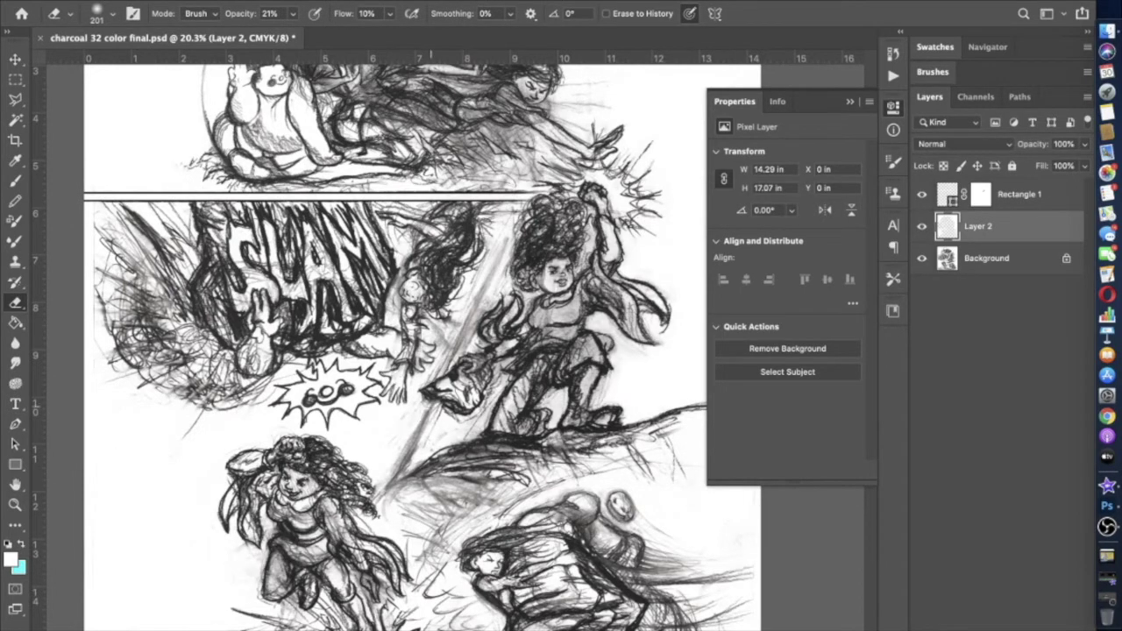
pyautogui.press('5')
pyautogui.press('1')
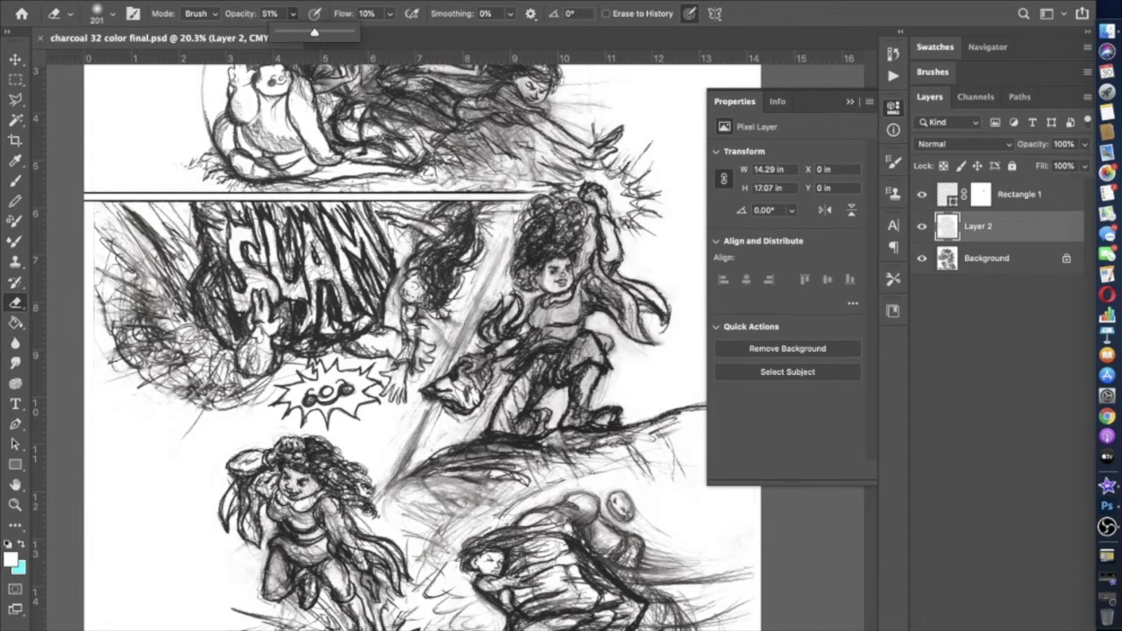
# Step: Compare the middle and lower panels with Layer 2 repeatedly hidden and shown, and view the whole page
pyautogui.click(920, 227)
pyautogui.click(921, 228)
pyautogui.click(920, 227)
pyautogui.click(920, 228)
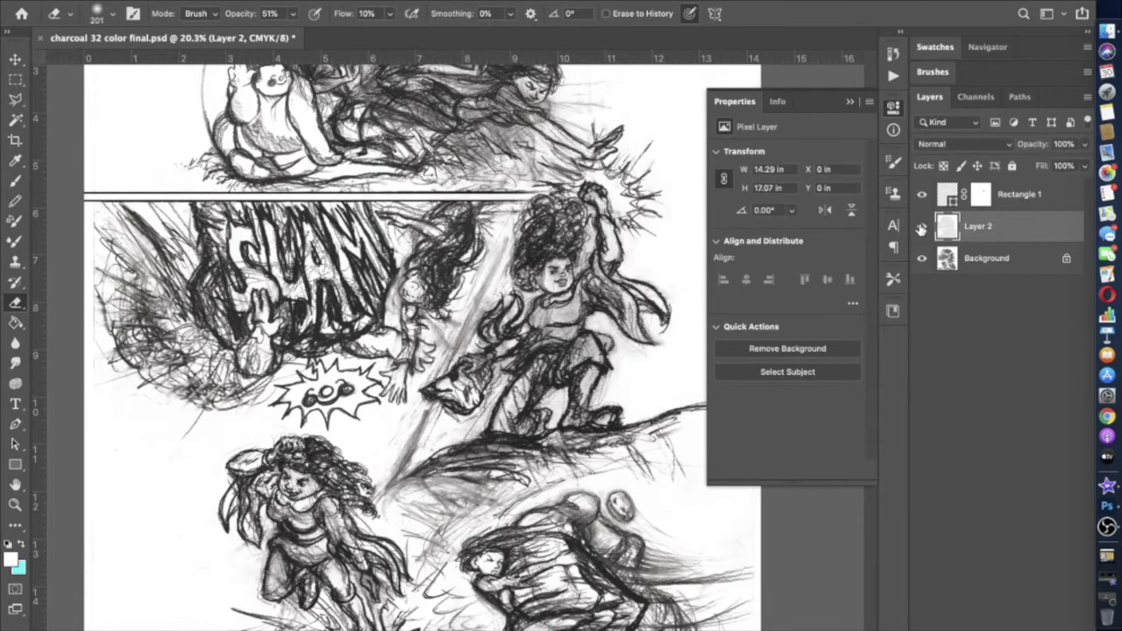
pyautogui.scroll(-2, 921, 228)
pyautogui.click(920, 227)
pyautogui.click(921, 228)
pyautogui.click(920, 228)
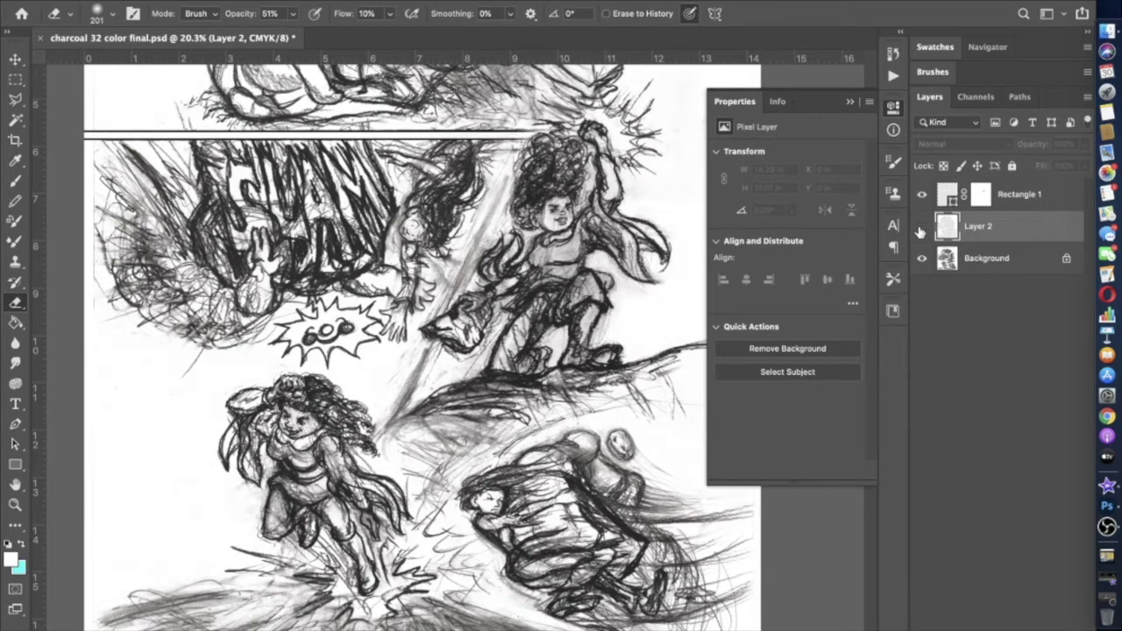
pyautogui.click(920, 229)
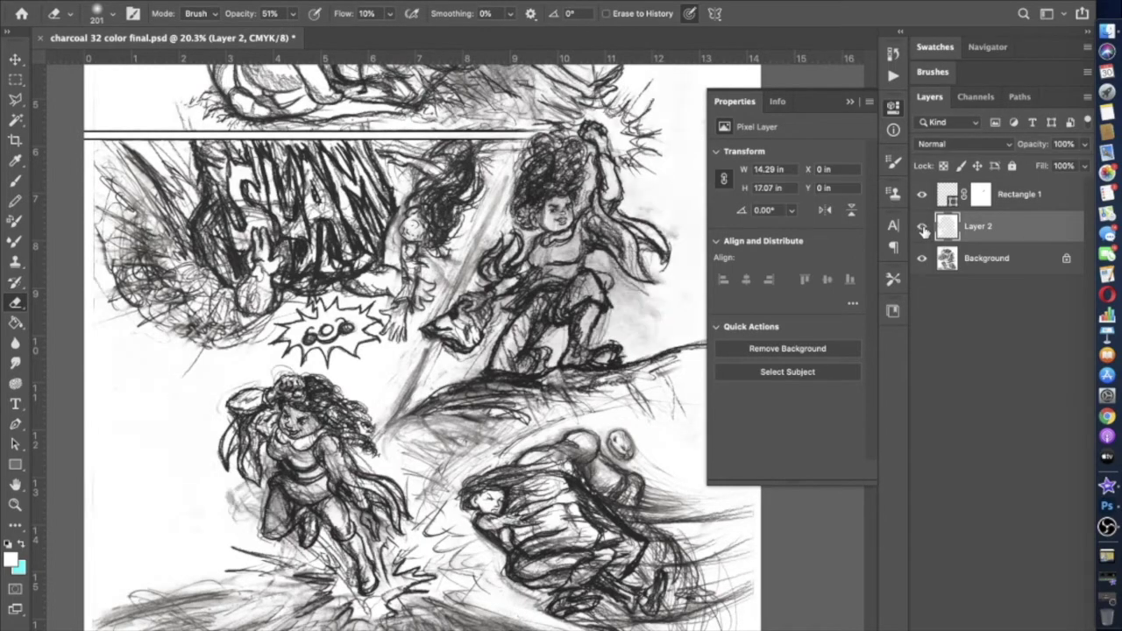
pyautogui.press('super+0')
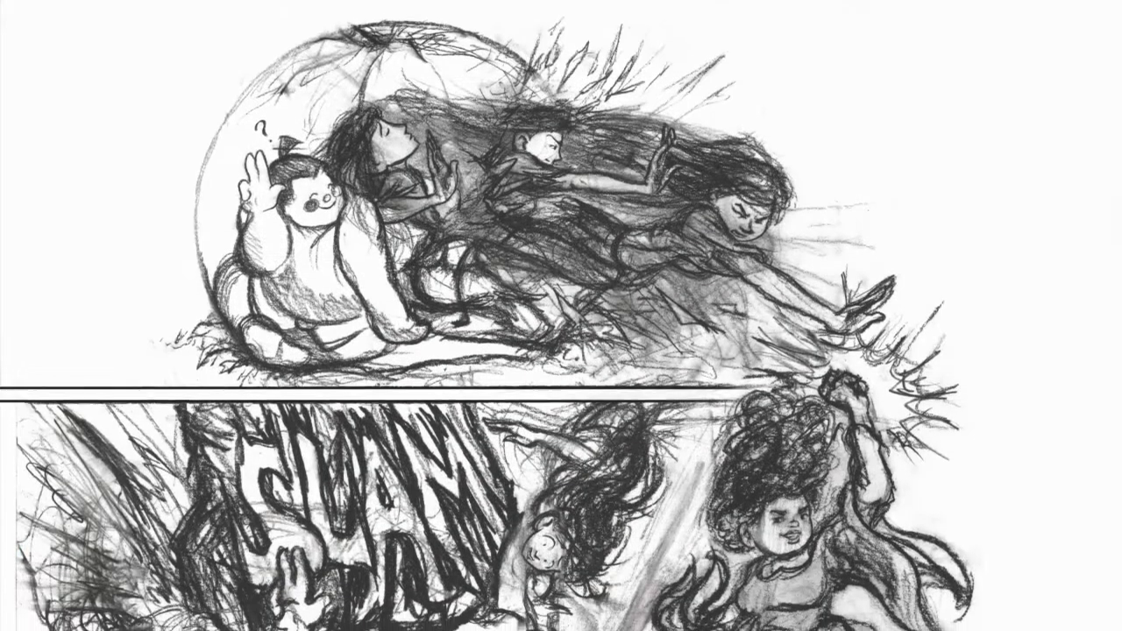